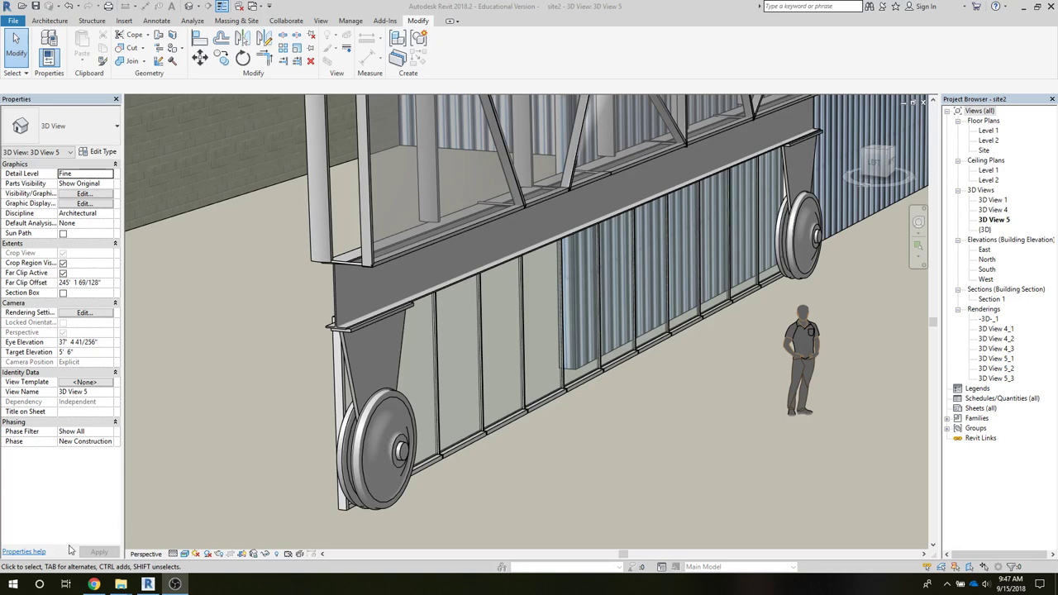
# - Switch to the Google Images search for train wheels in Chrome
pyautogui.click(95, 584)
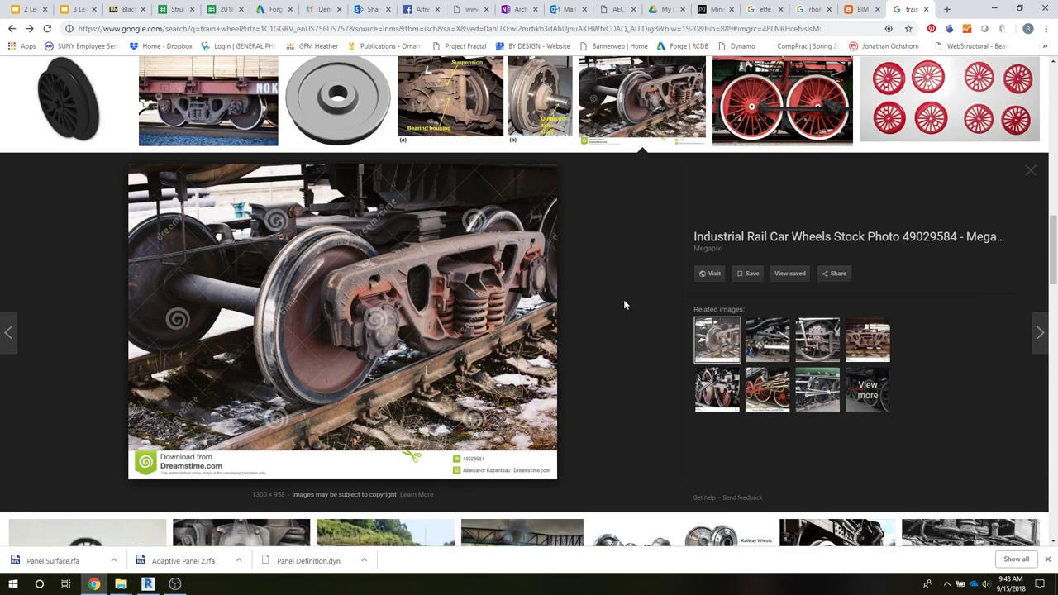
# - Preview the Wikipedia wheelset and CGTrader train wheel images, then return to Revit
pyautogui.scroll(-5, 624, 299)
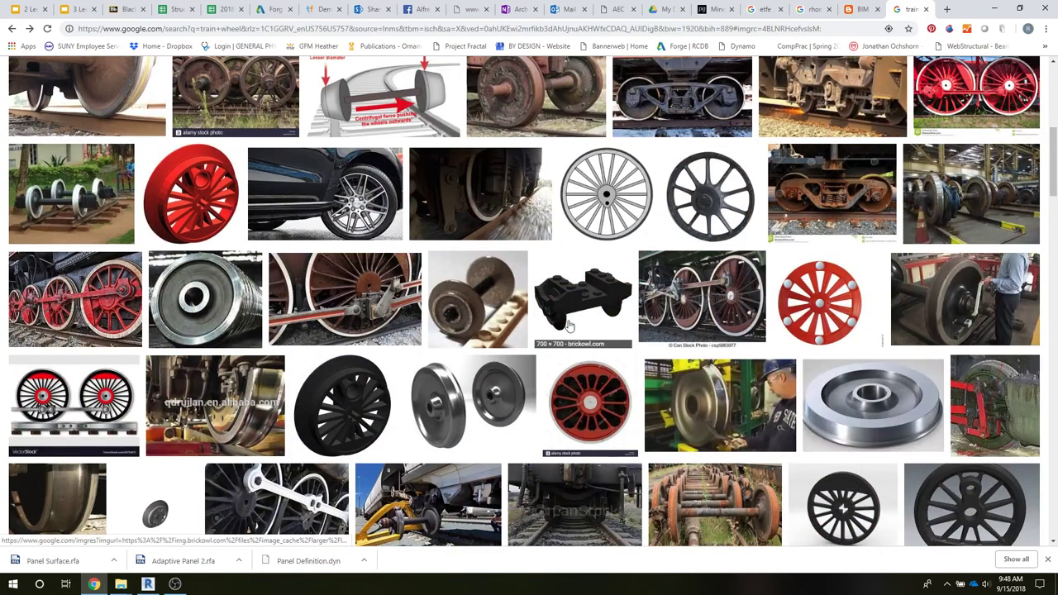
pyautogui.scroll(5, 629, 302)
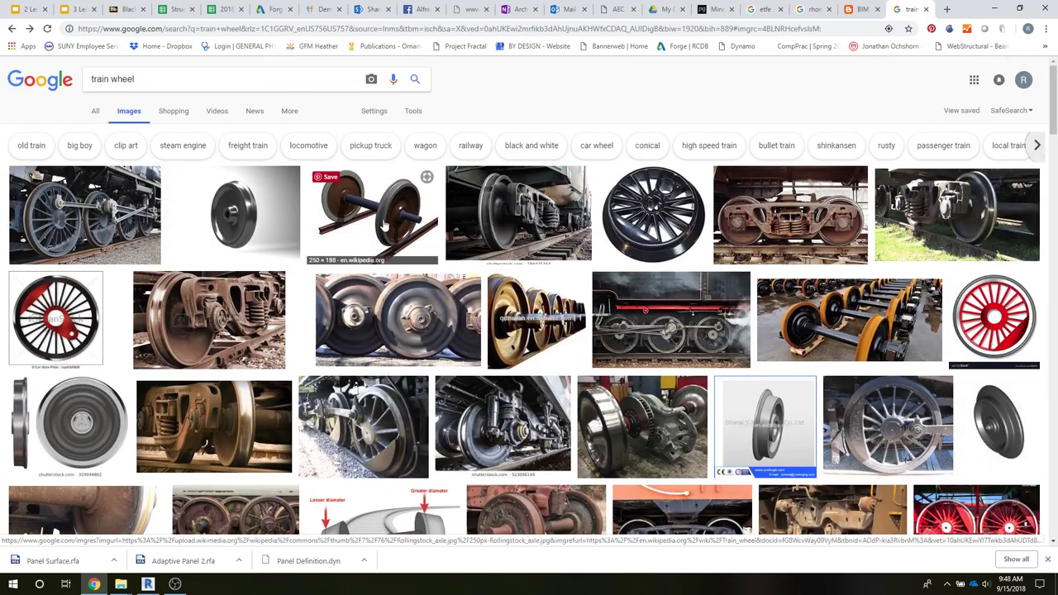
pyautogui.click(385, 225)
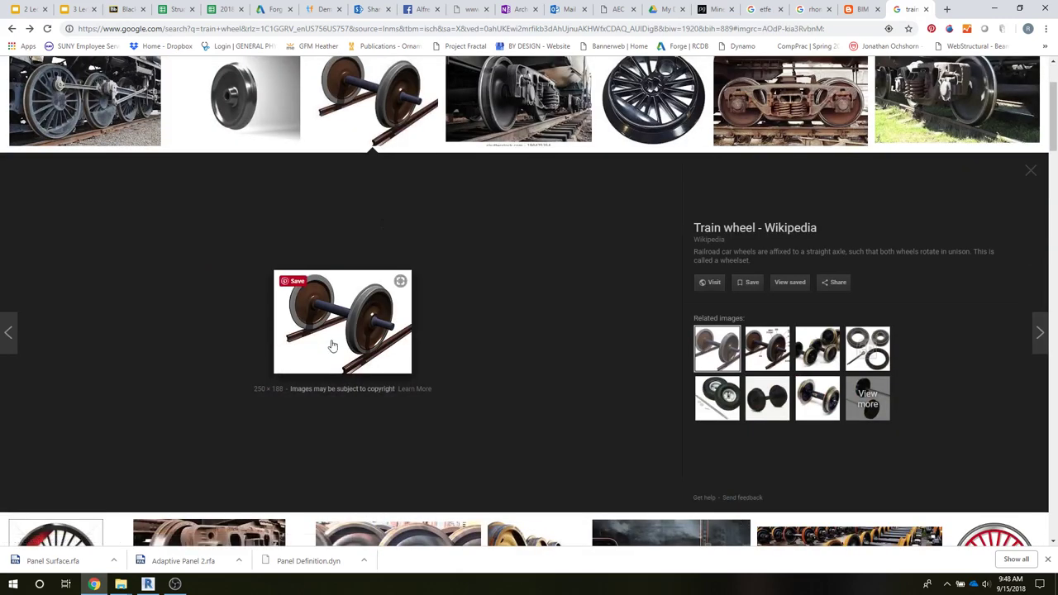
pyautogui.click(235, 99)
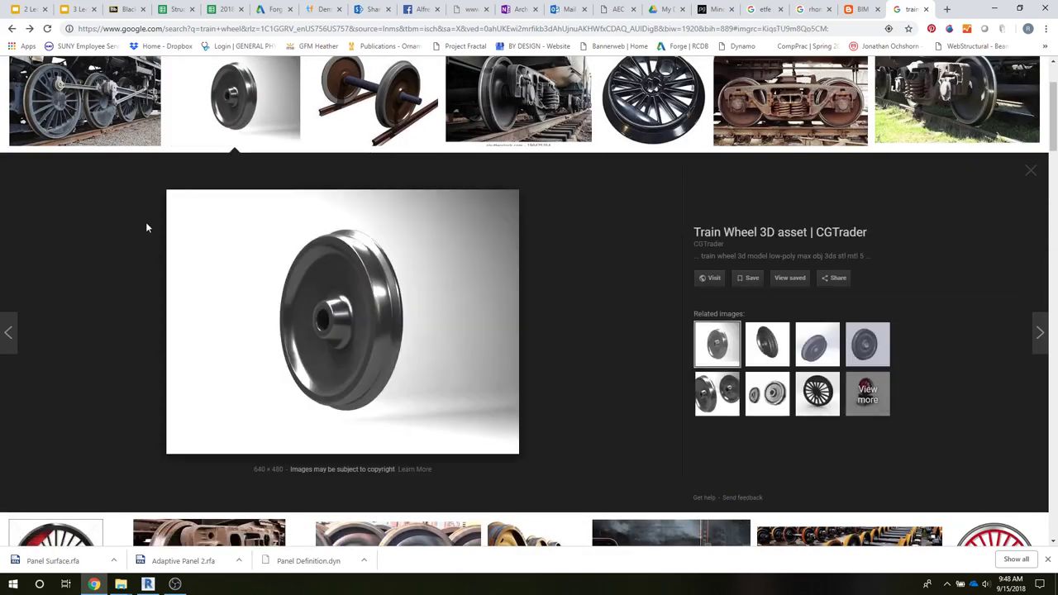
pyautogui.click(149, 585)
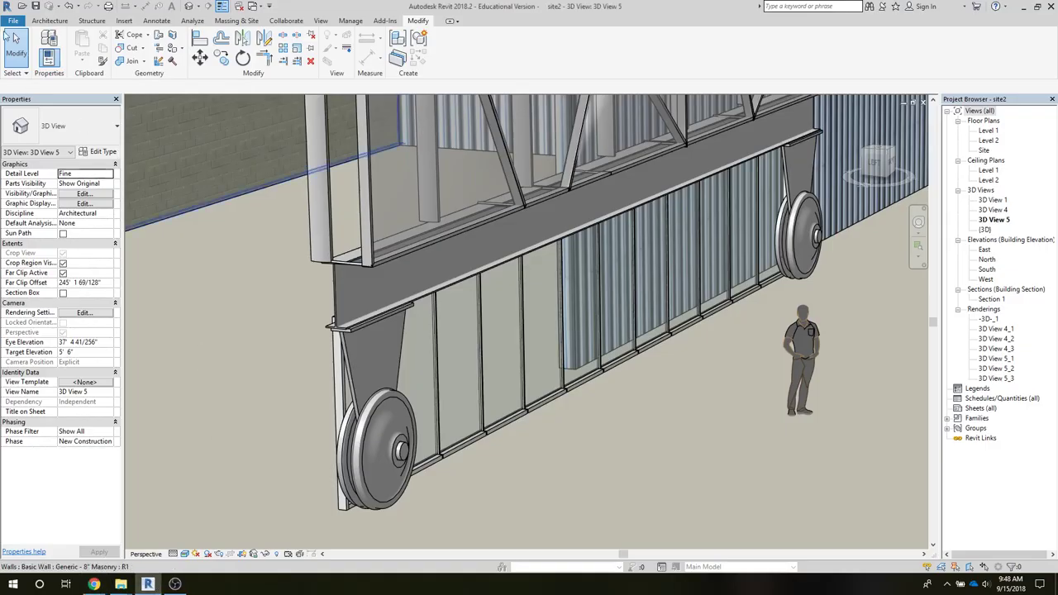
# - Create a new family from the Generic Model.rft template
pyautogui.click(14, 21)
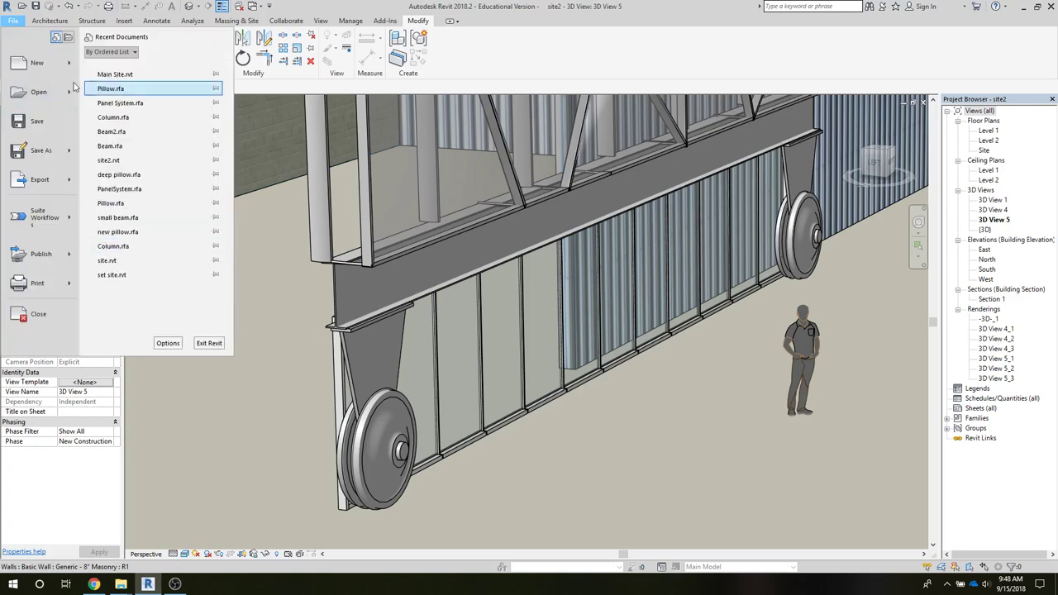
pyautogui.moveTo(69, 70)
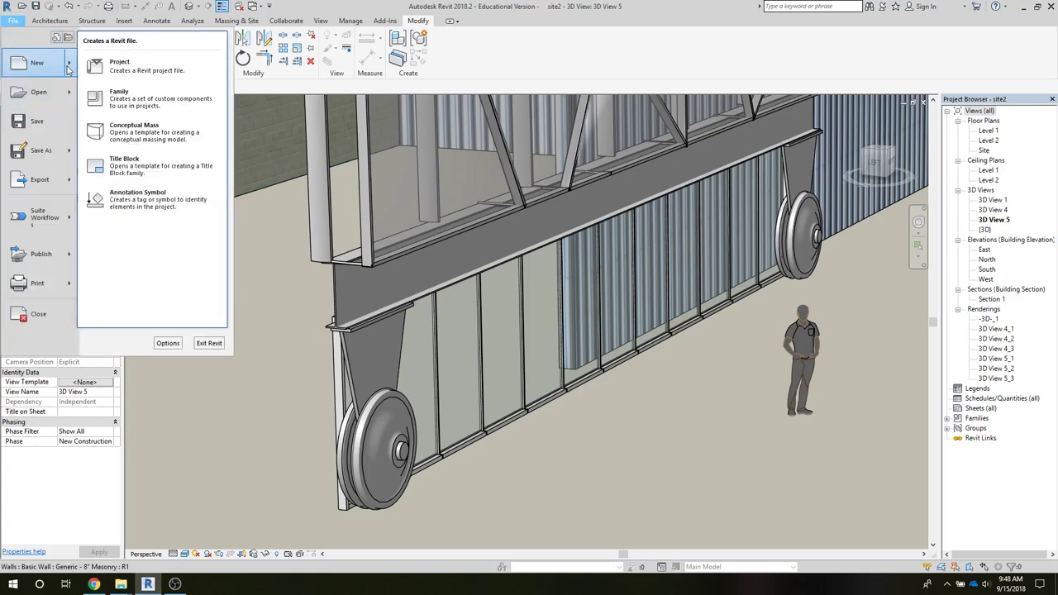
pyautogui.click(125, 99)
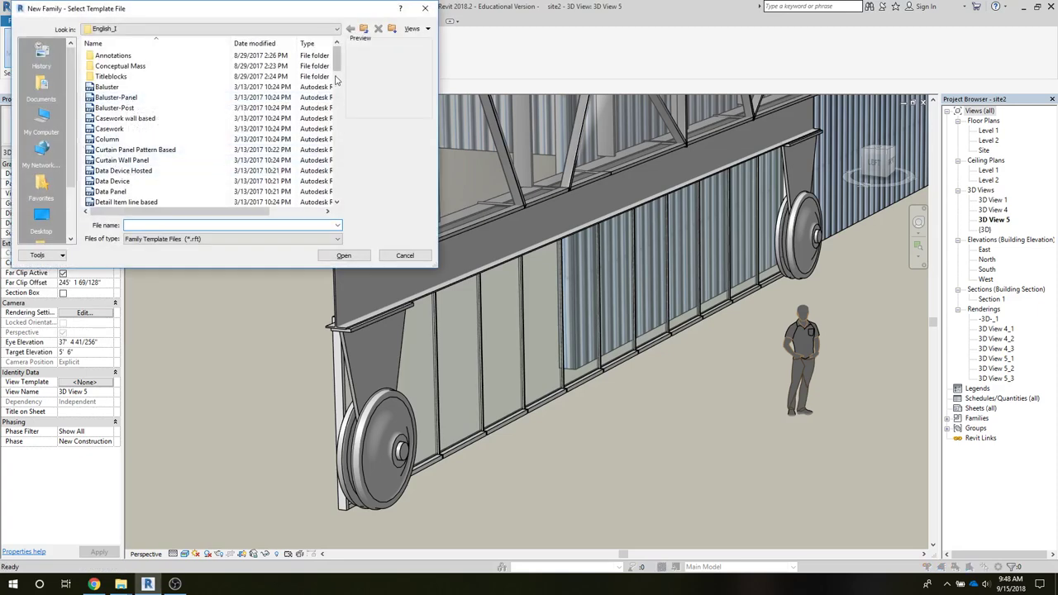
pyautogui.moveTo(336, 79); pyautogui.dragTo(345, 116)
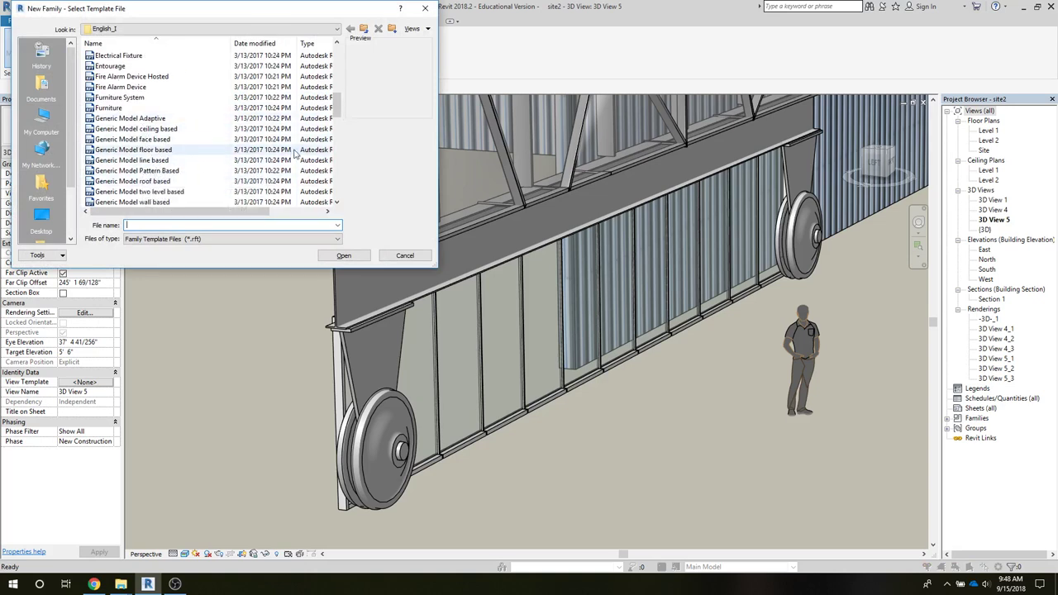
pyautogui.moveTo(340, 117); pyautogui.dragTo(342, 130)
pyautogui.click(116, 129)
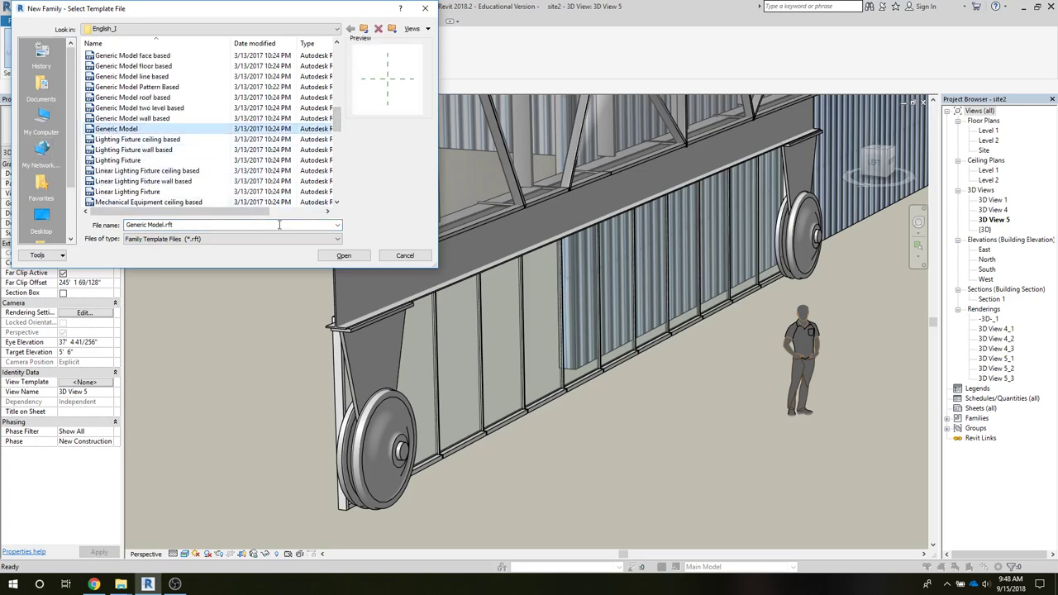
pyautogui.click(339, 255)
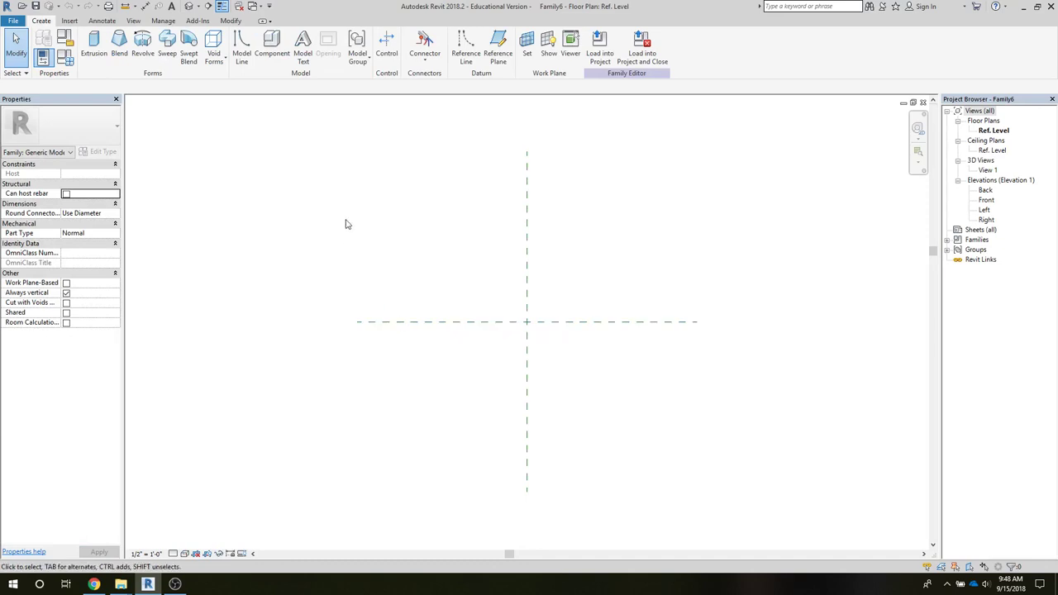
# - Draw a horizontal reference line 19" (1'-7") above the front/back centre reference plane
pyautogui.scroll(2, 461, 305)
pyautogui.moveTo(468, 314); pyautogui.dragTo(323, 367, button='middle')
pyautogui.click(296, 381)
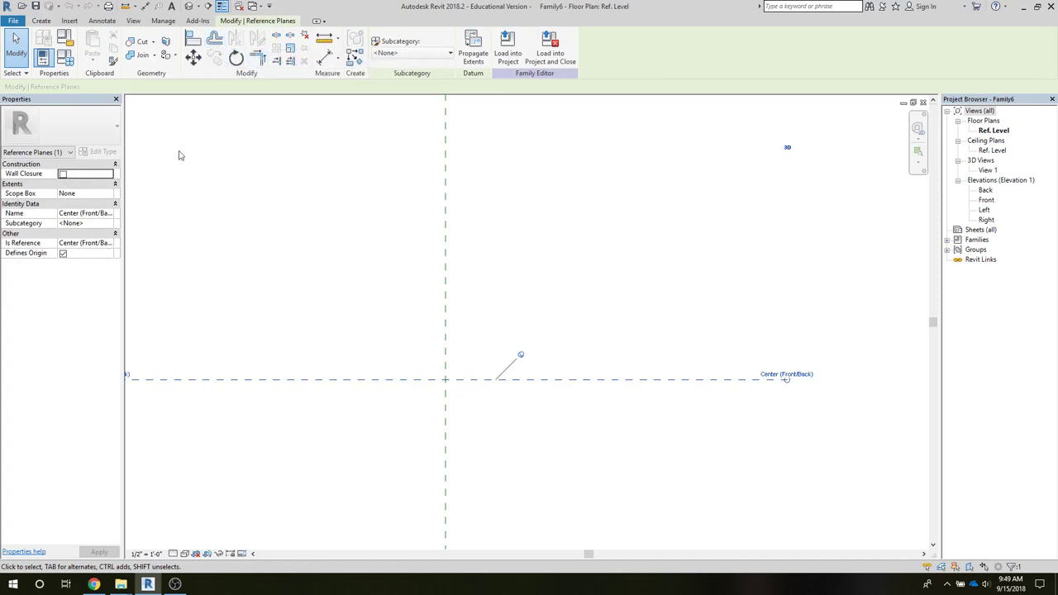
pyautogui.click(41, 21)
pyautogui.click(465, 47)
pyautogui.click(237, 260)
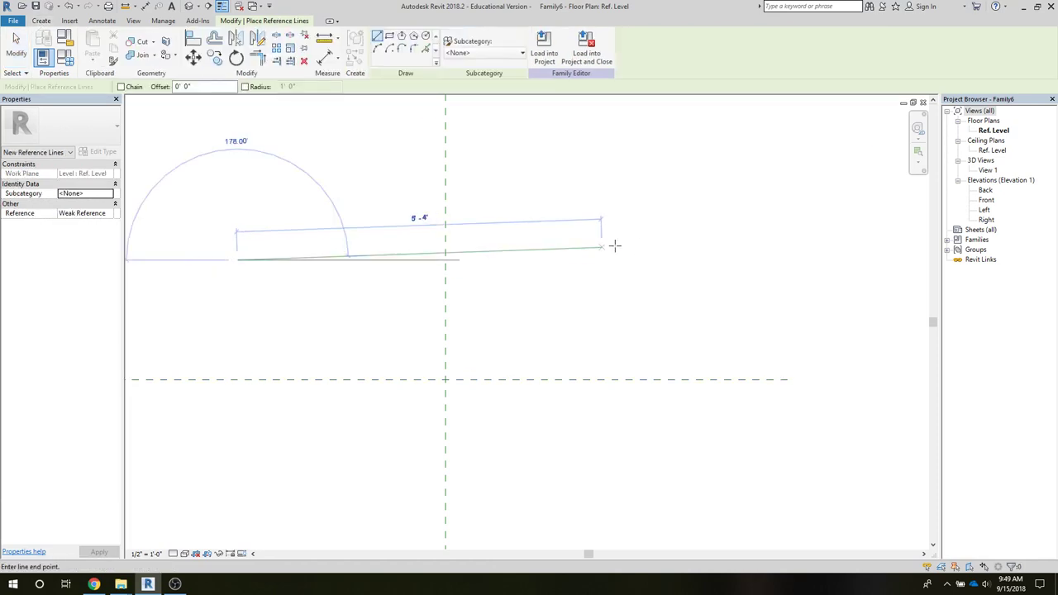
pyautogui.click(671, 259)
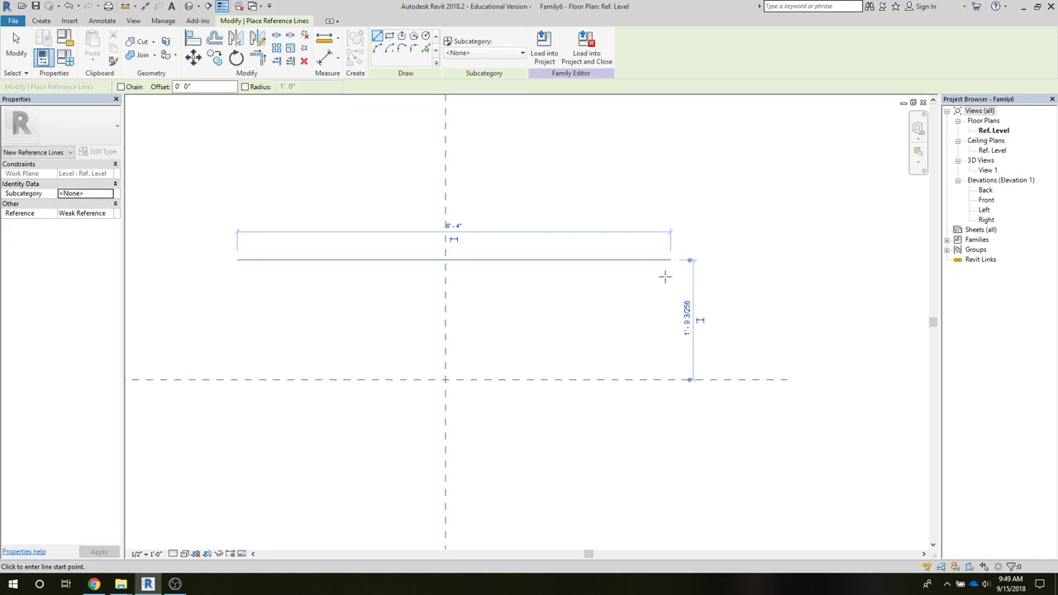
pyautogui.click(687, 318)
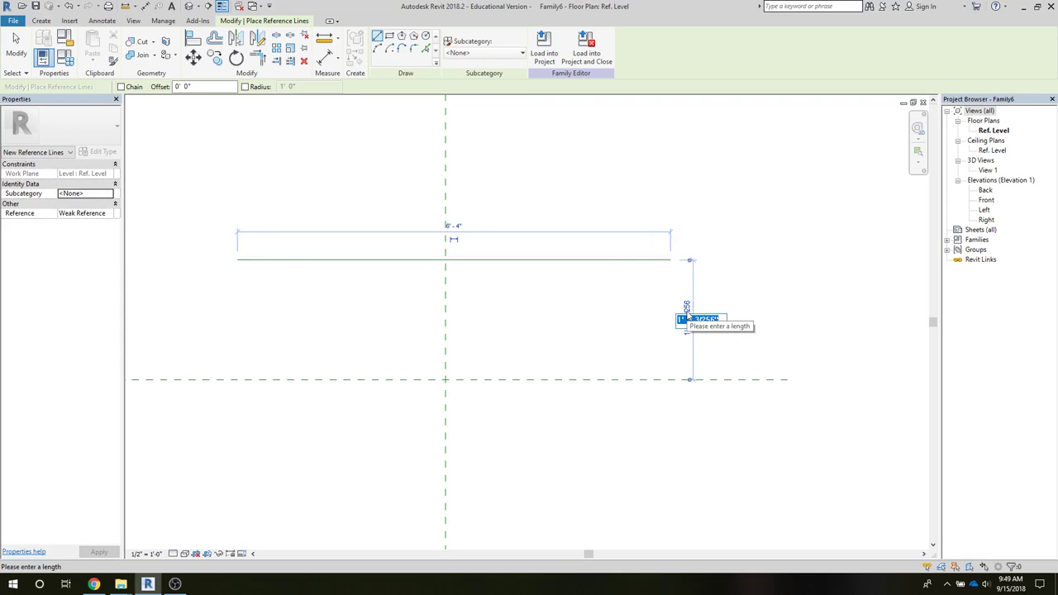
pyautogui.write('1')
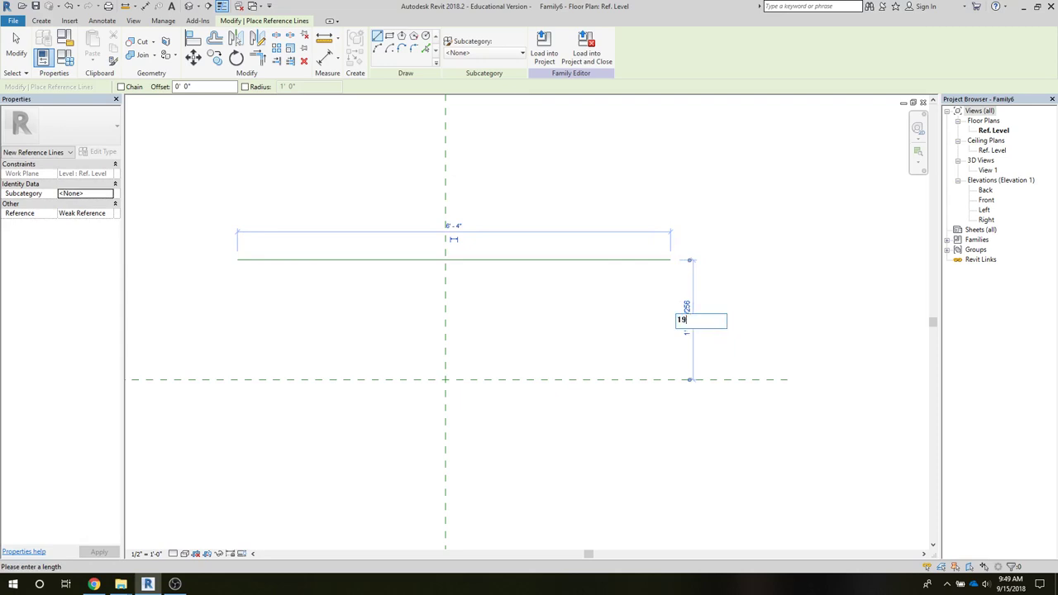
pyautogui.write('9')
pyautogui.press('Return')
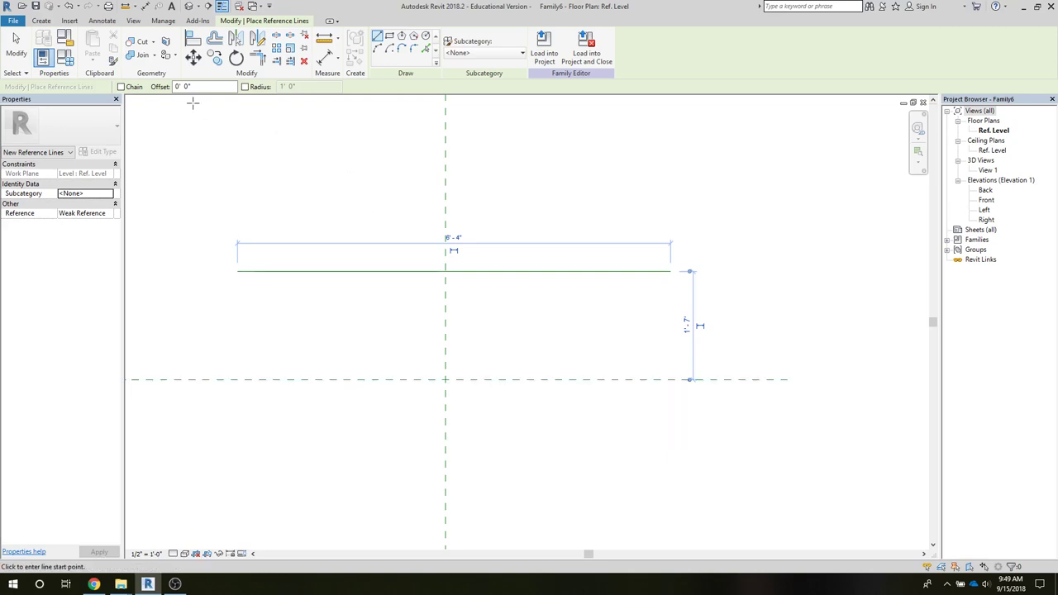
pyautogui.click(15, 42)
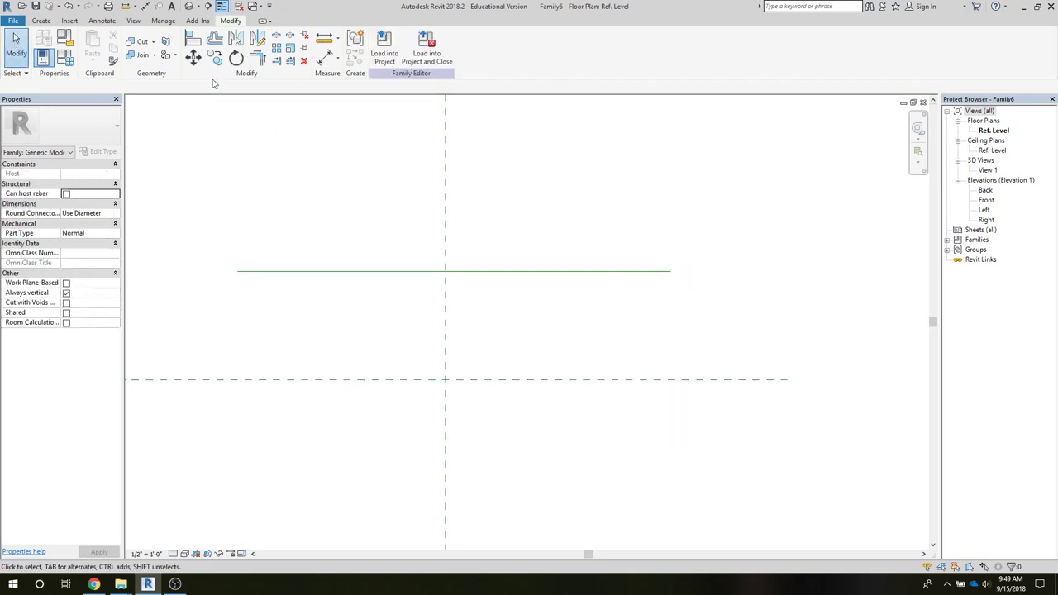
# - Start a revolve and sketch a profile line from the centre planes' intersection up to the reference line
pyautogui.click(40, 21)
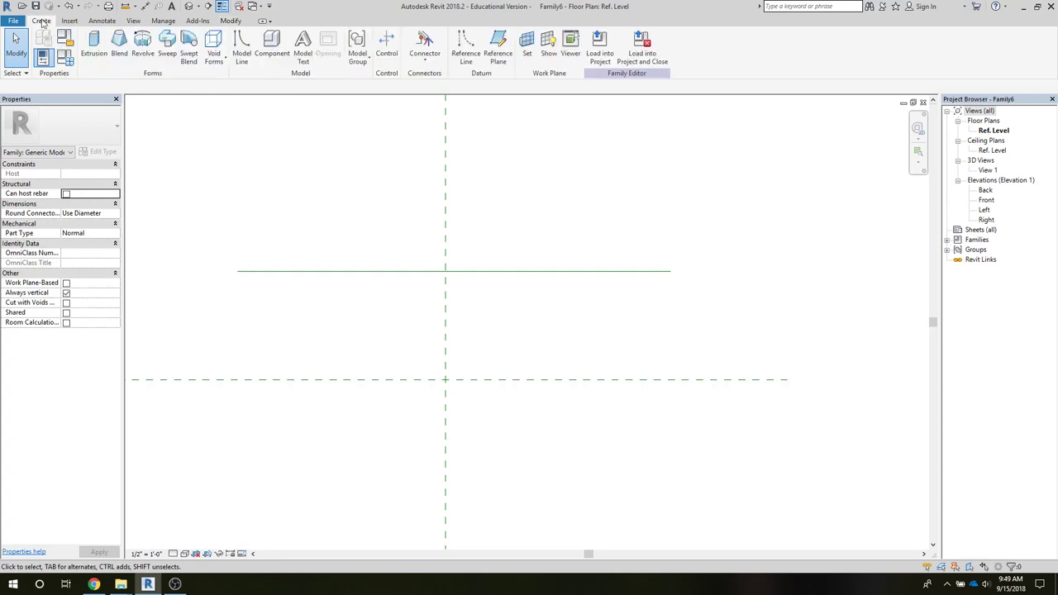
pyautogui.click(144, 54)
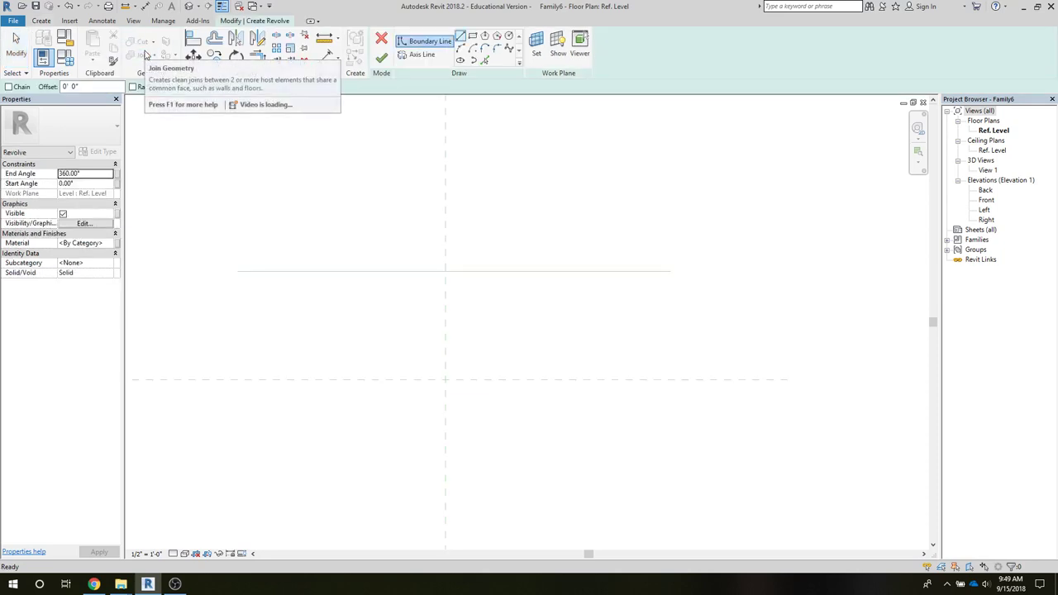
pyautogui.click(446, 379)
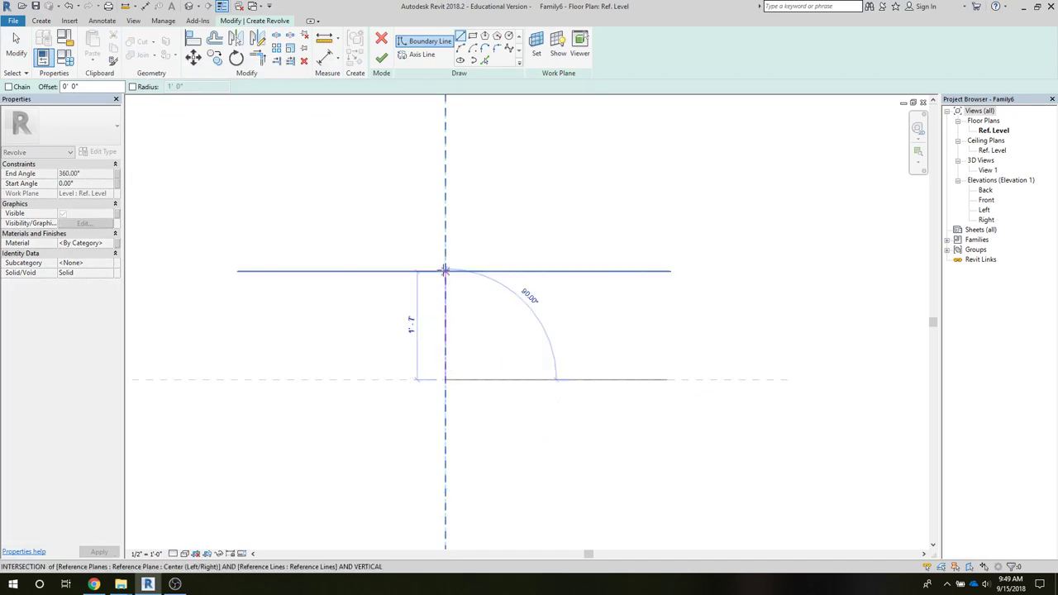
pyautogui.scroll(5, 491, 302)
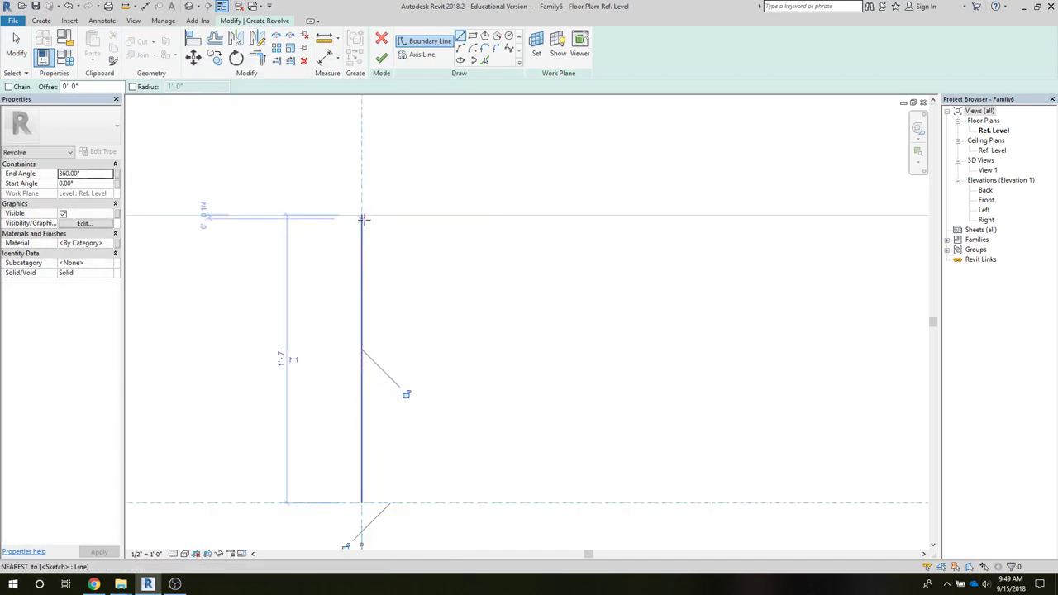
pyautogui.click(371, 214)
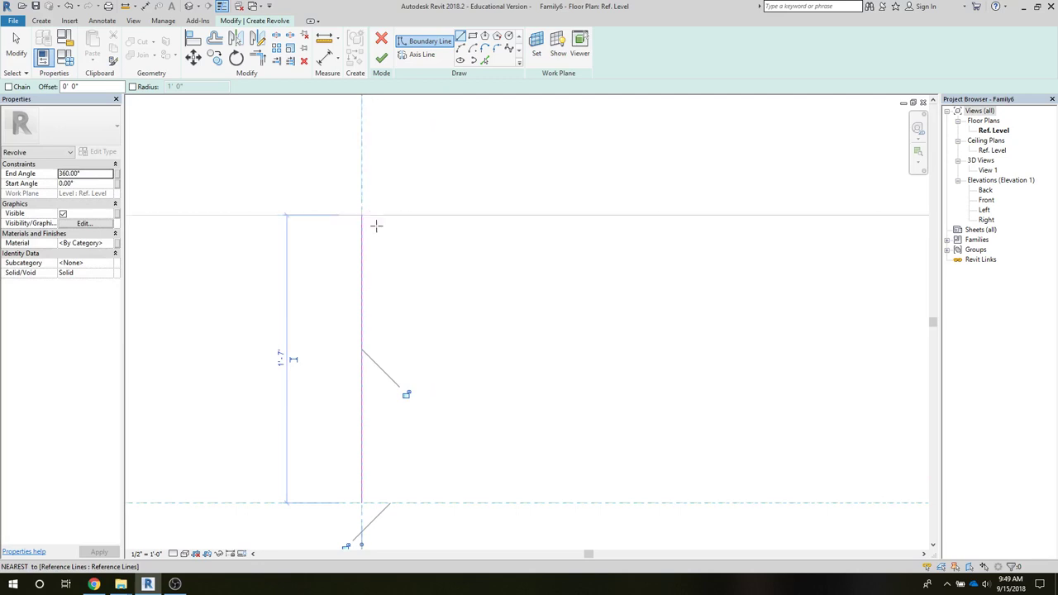
pyautogui.moveTo(388, 241); pyautogui.dragTo(440, 405, button='middle')
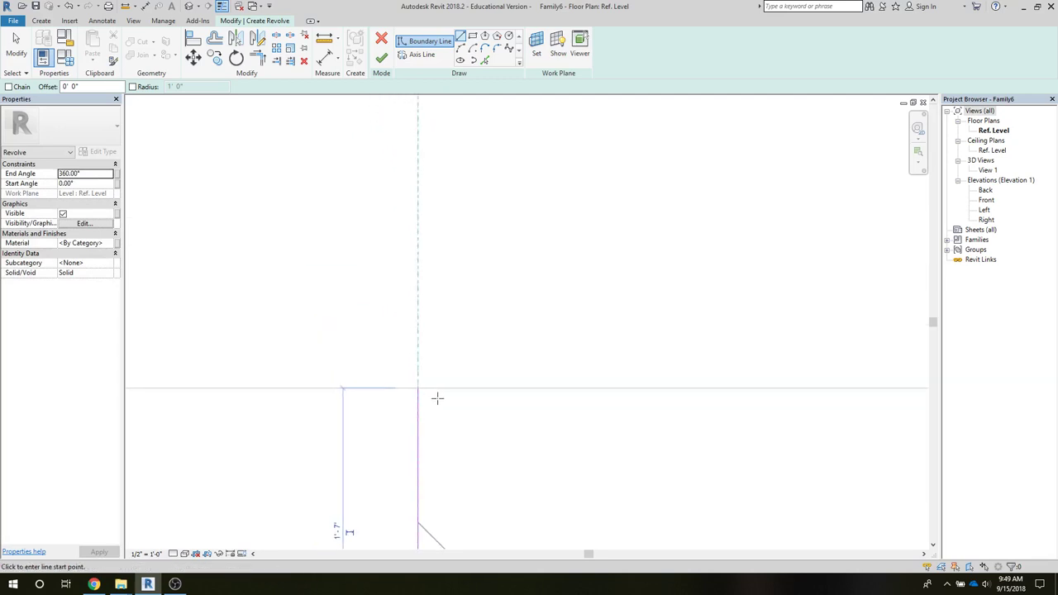
pyautogui.hotkey('ctrl', 'z')
pyautogui.click(417, 388)
# - Add a short vertical segment, a short horizontal ledge and a 3" vertical drop to the profile
pyautogui.click(433, 388)
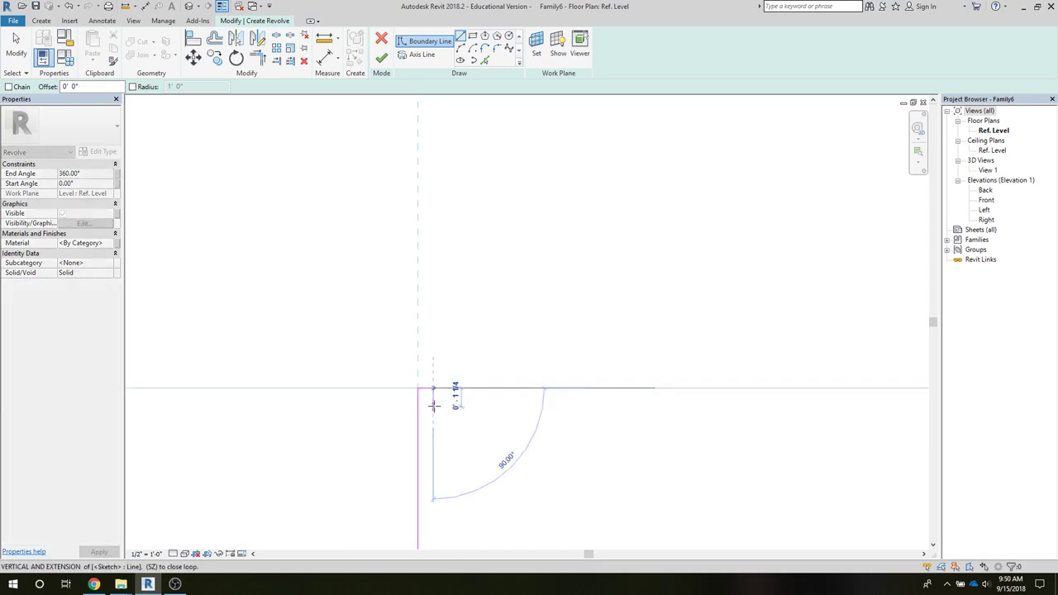
pyautogui.click(434, 406)
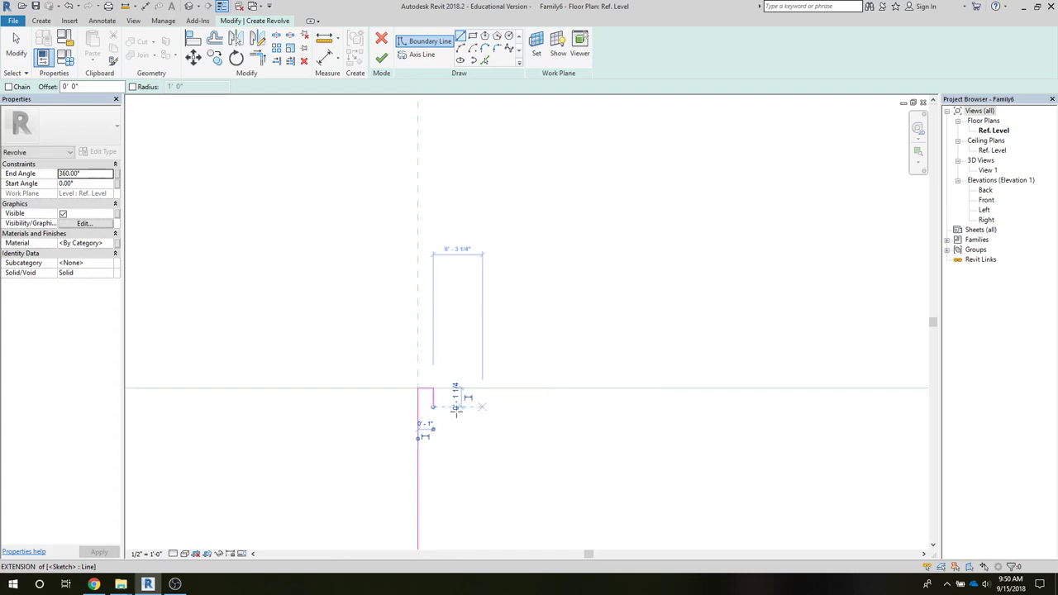
pyautogui.click(433, 405)
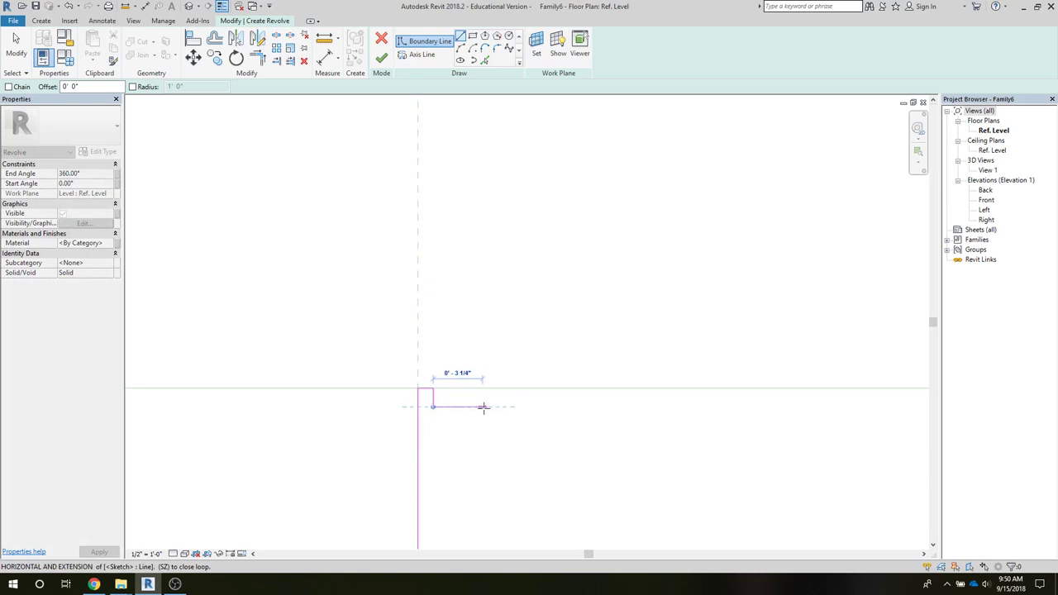
pyautogui.click(484, 406)
pyautogui.moveTo(499, 383); pyautogui.dragTo(500, 246, button='middle')
pyautogui.click(494, 234)
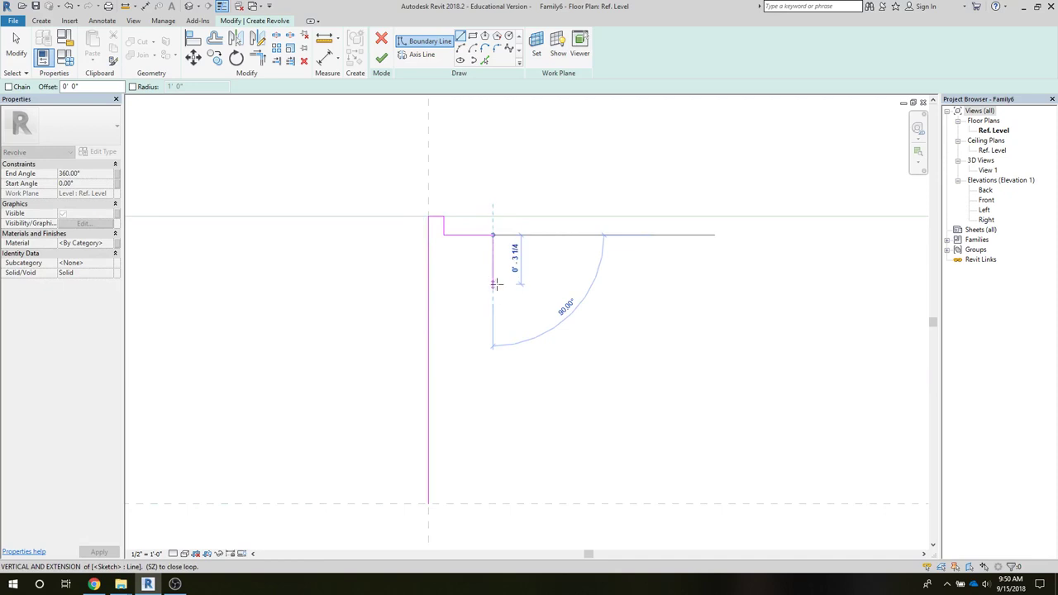
pyautogui.click(494, 282)
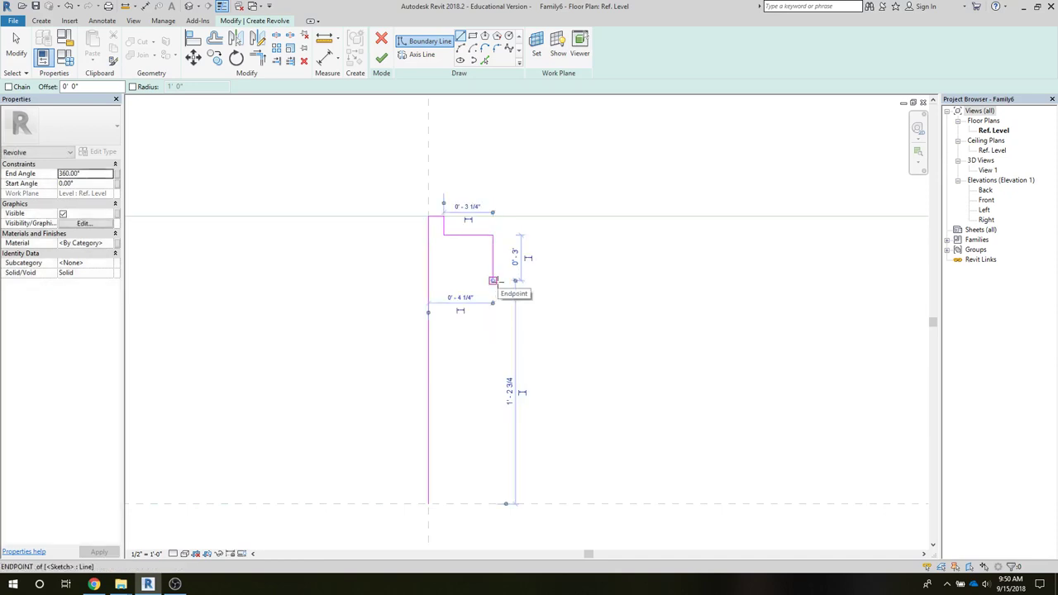
pyautogui.click(485, 281)
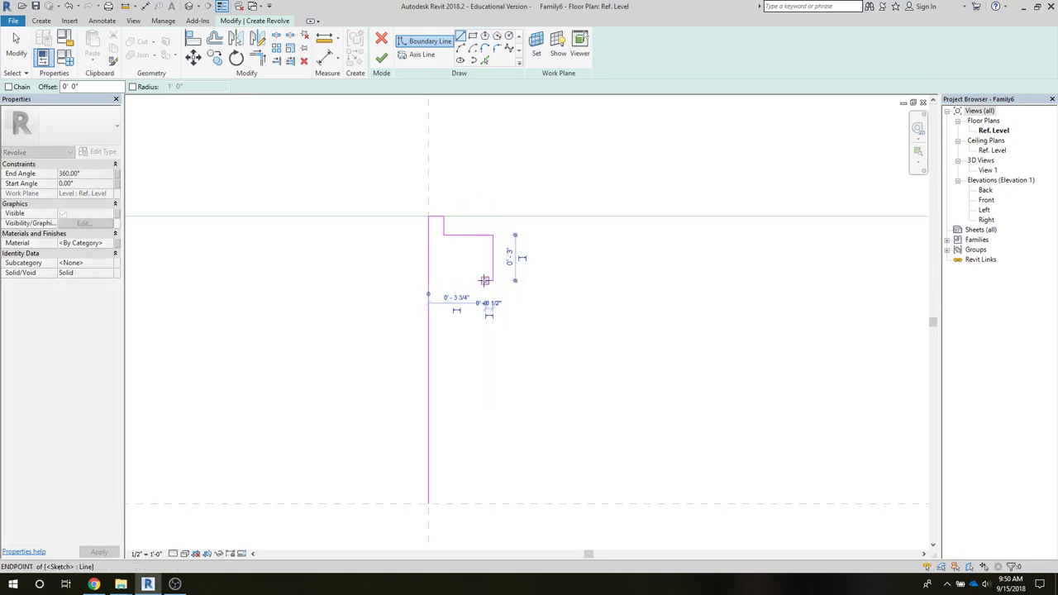
# - Draw two 6" horizontal boundary lines off the bottom of the vertical line
pyautogui.press('Escape')
pyautogui.press('Escape')
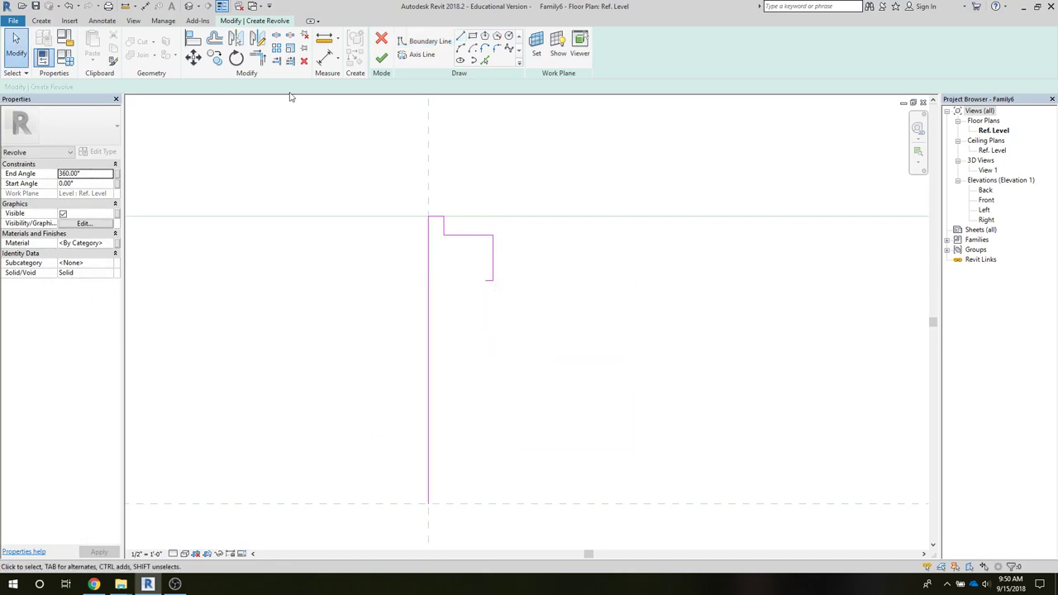
pyautogui.click(460, 36)
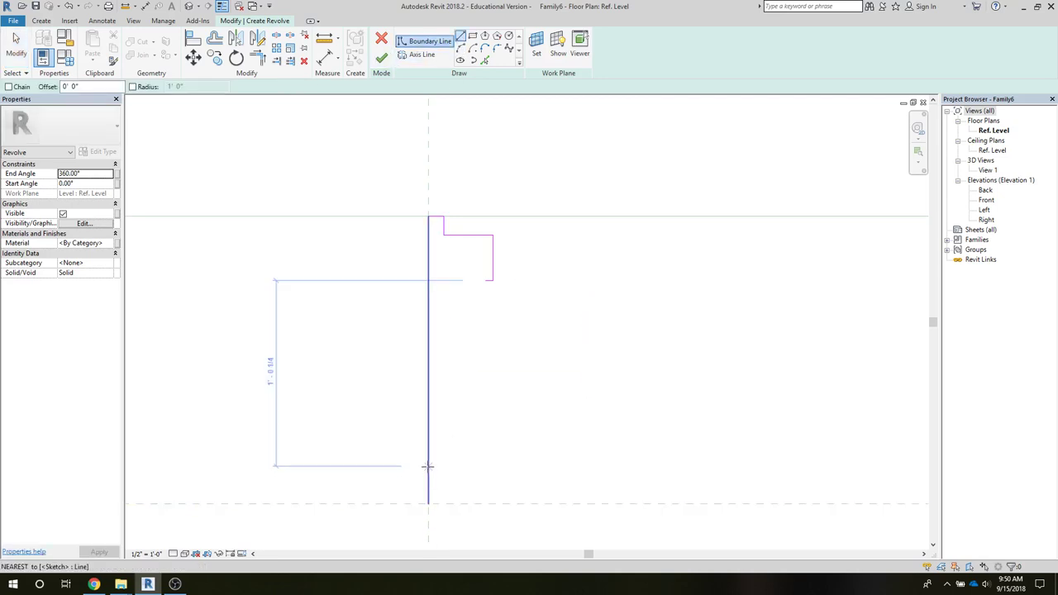
pyautogui.click(427, 467)
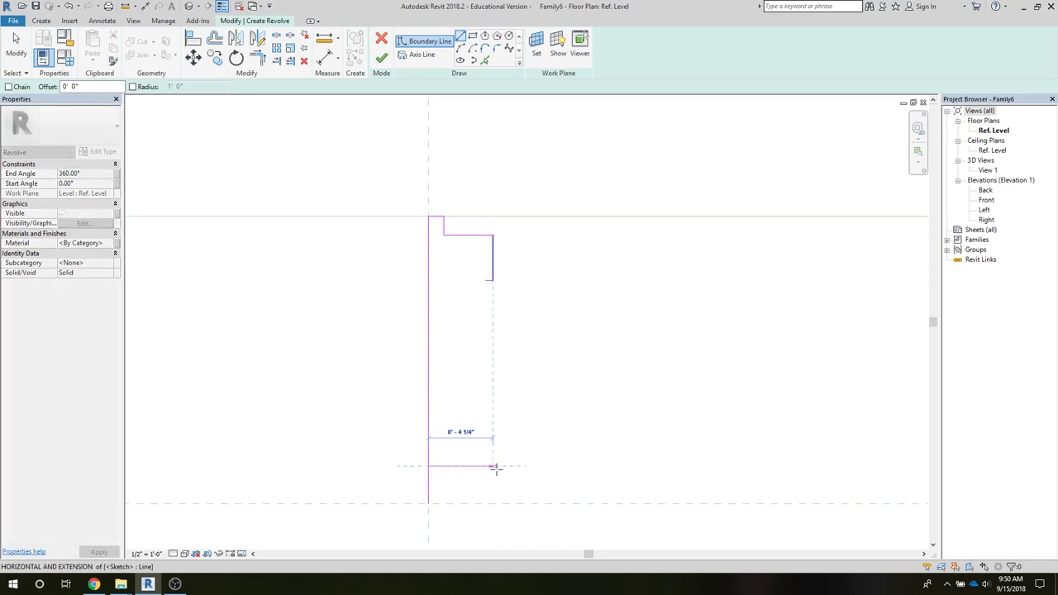
pyautogui.click(497, 468)
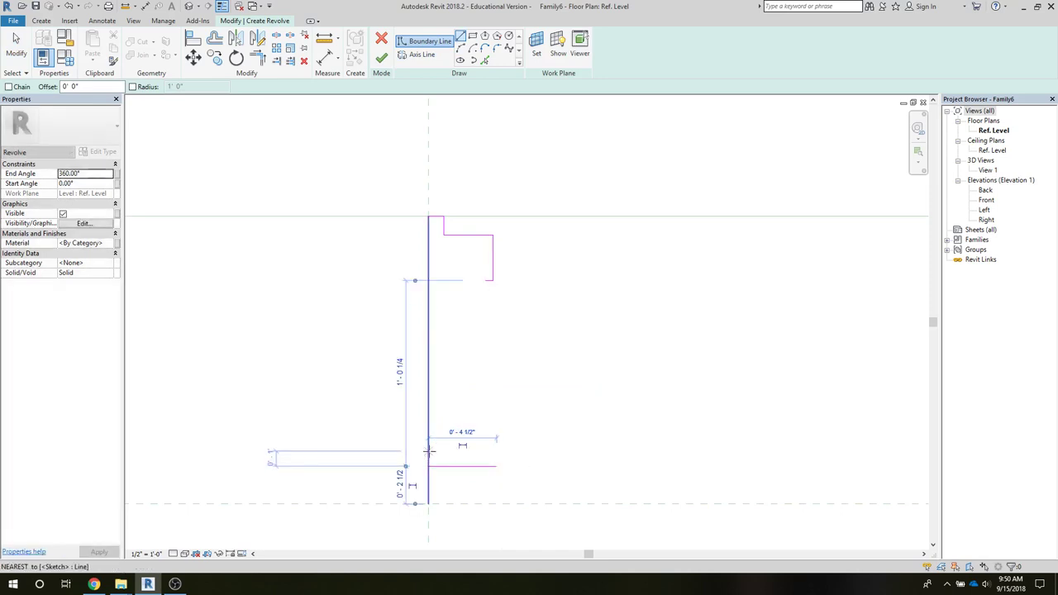
pyautogui.click(428, 451)
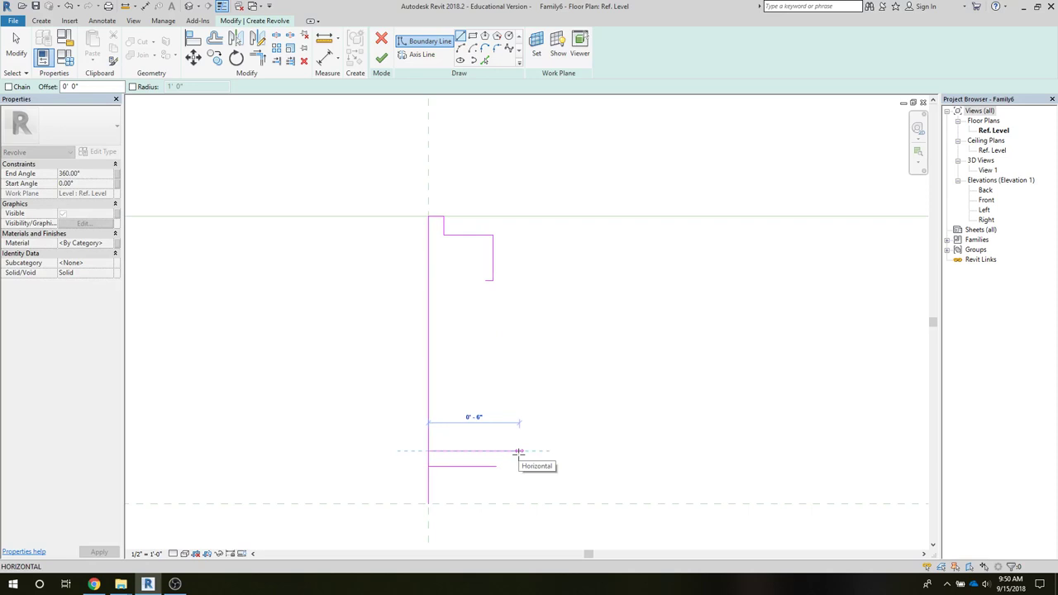
pyautogui.click(519, 451)
pyautogui.press('Escape')
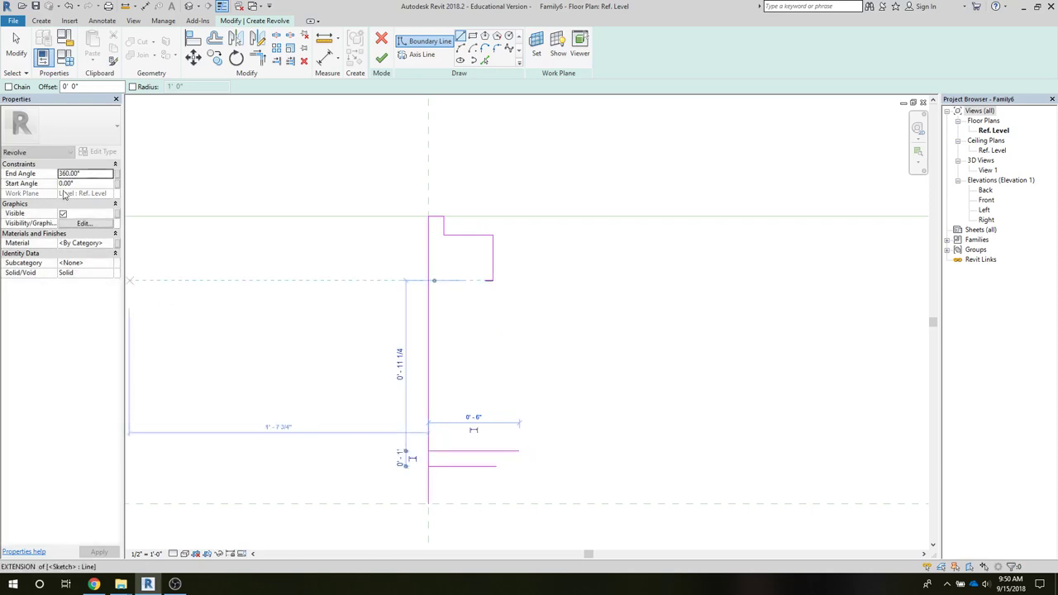
pyautogui.press('Escape')
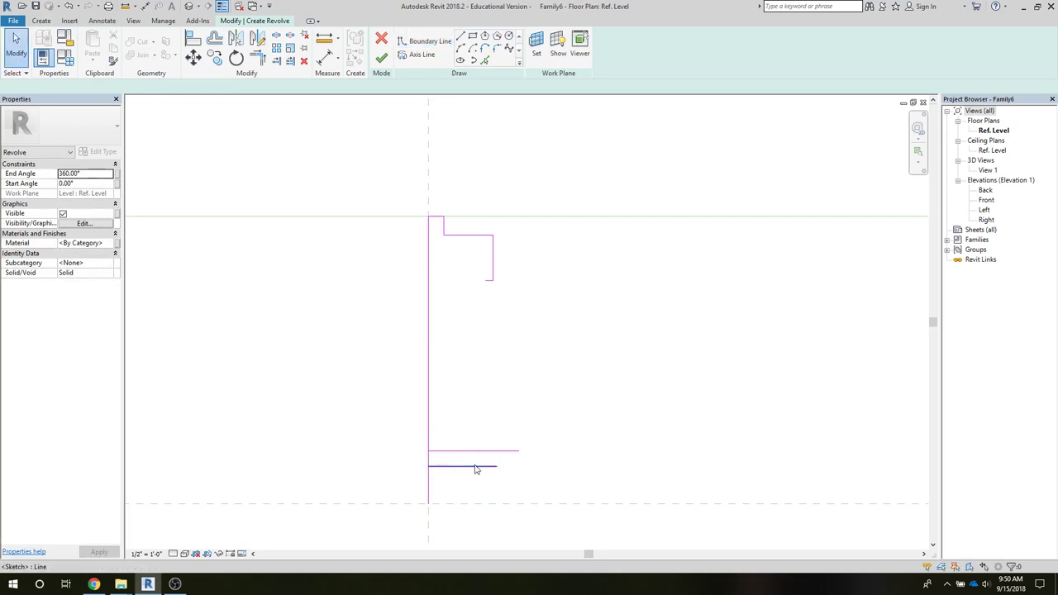
pyautogui.click(480, 468)
pyautogui.moveTo(496, 466); pyautogui.dragTo(519, 467)
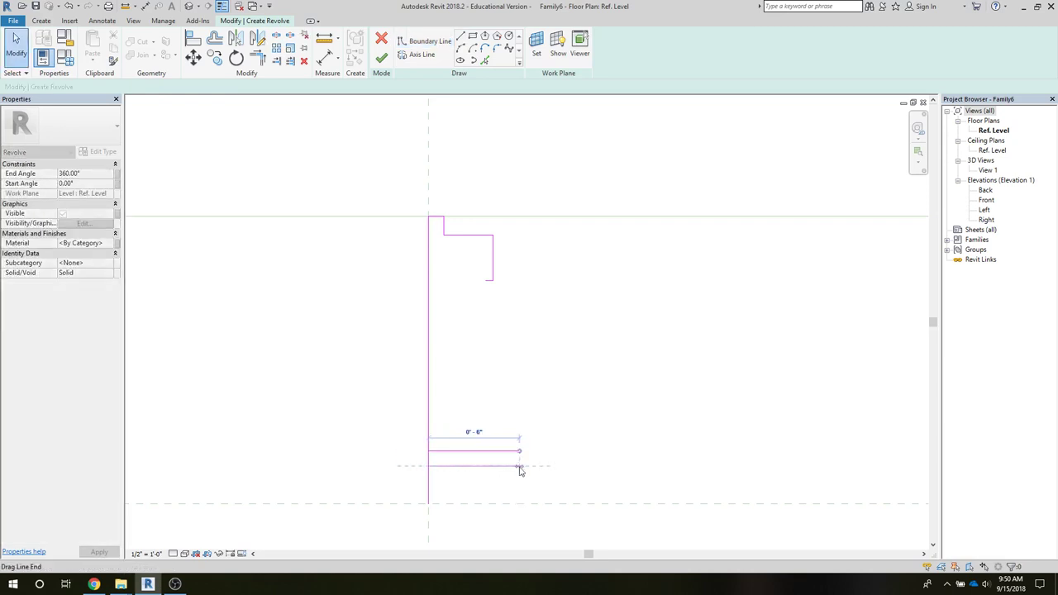
pyautogui.click(520, 468)
pyautogui.press('Escape')
pyautogui.press('Escape')
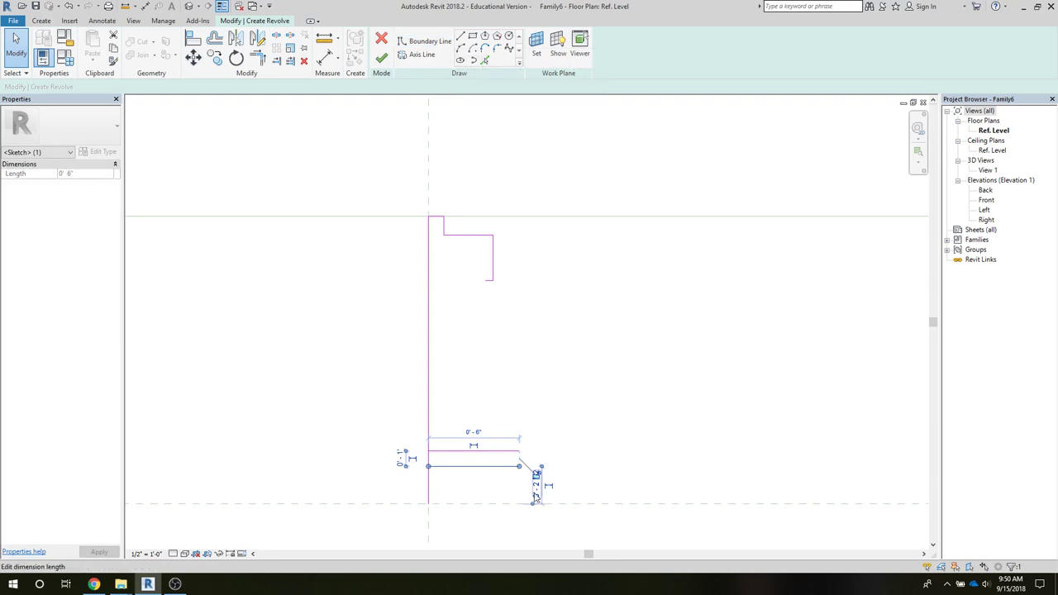
# - Change the line's vertical offset dimension to 4 and delete the lower short horizontal line
pyautogui.click(536, 484)
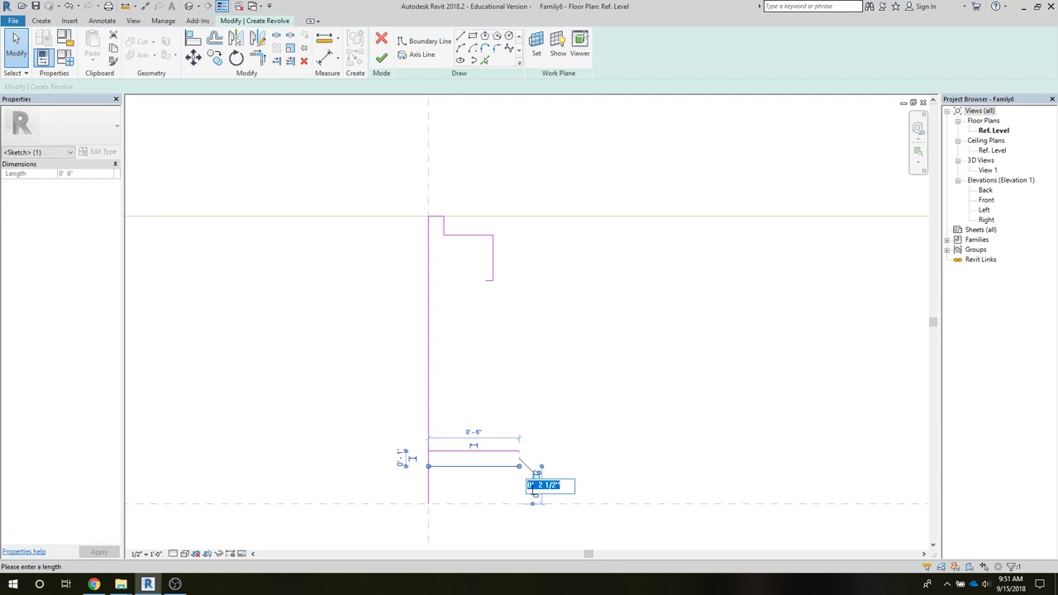
pyautogui.write('4')
pyautogui.press('Return')
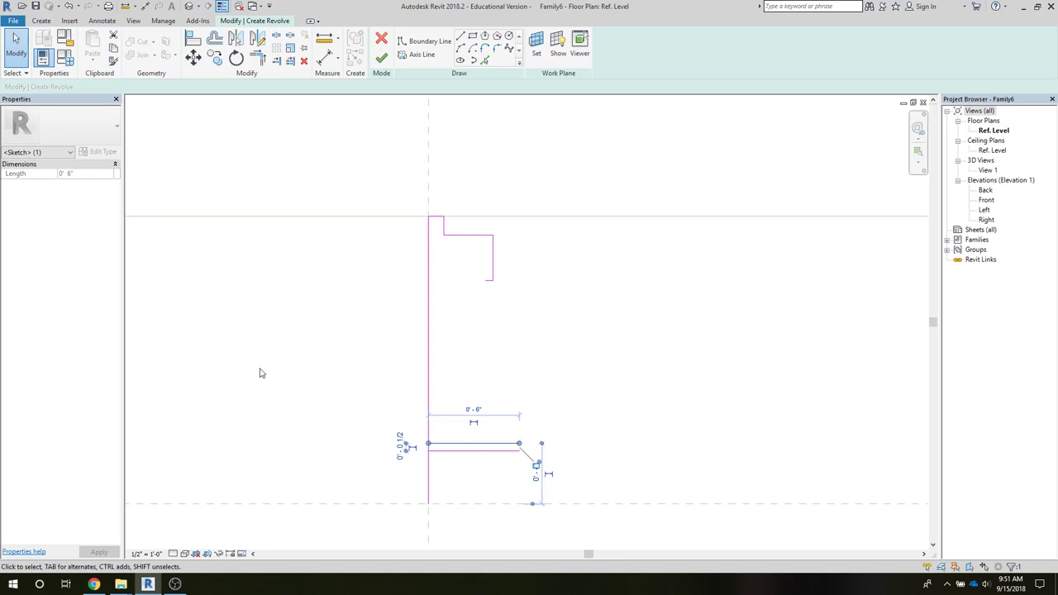
pyautogui.press('Escape')
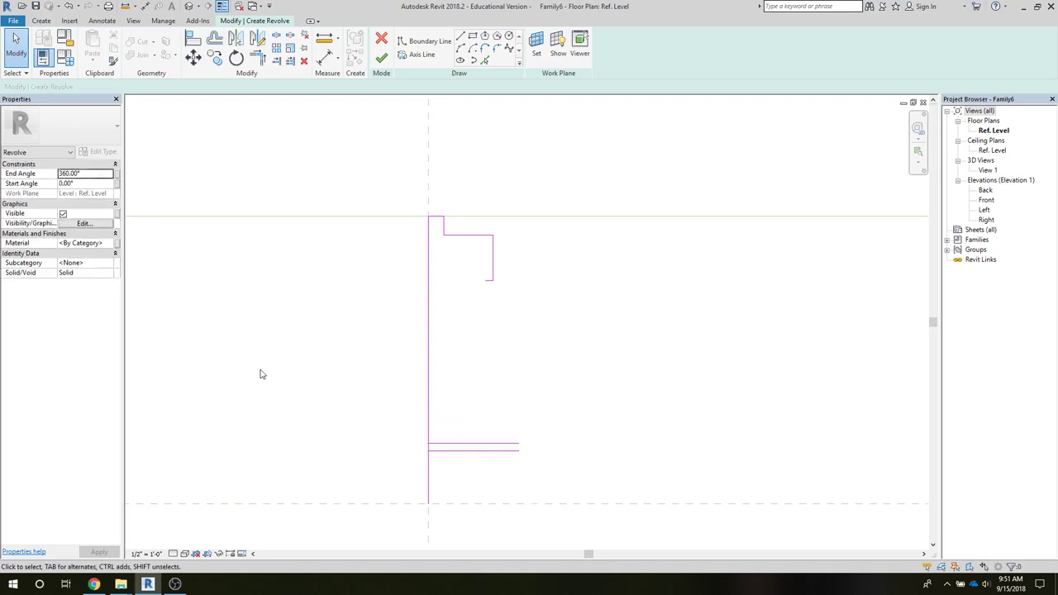
pyautogui.click(454, 451)
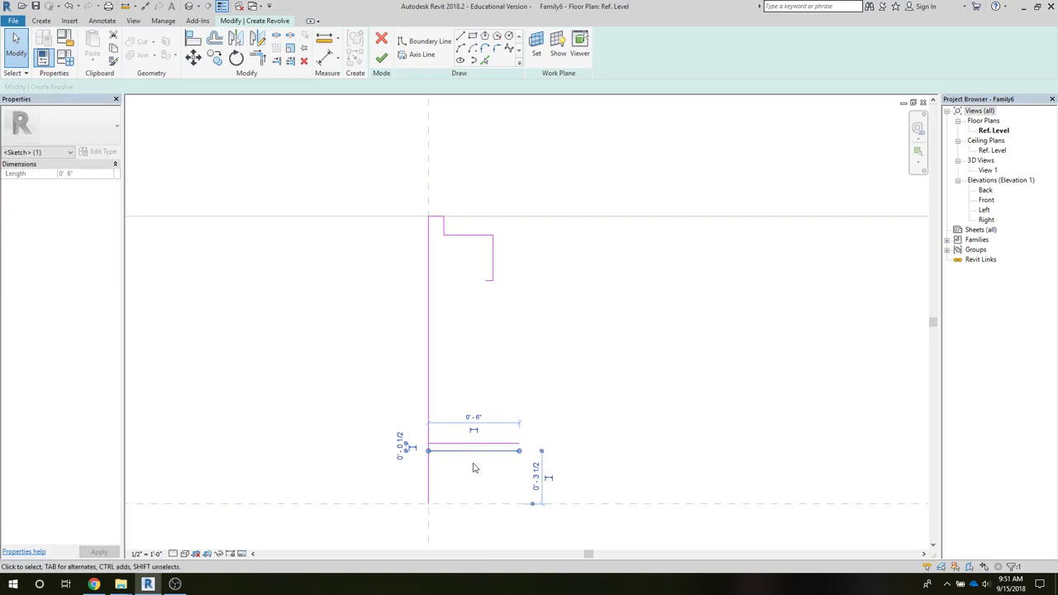
pyautogui.press('Delete')
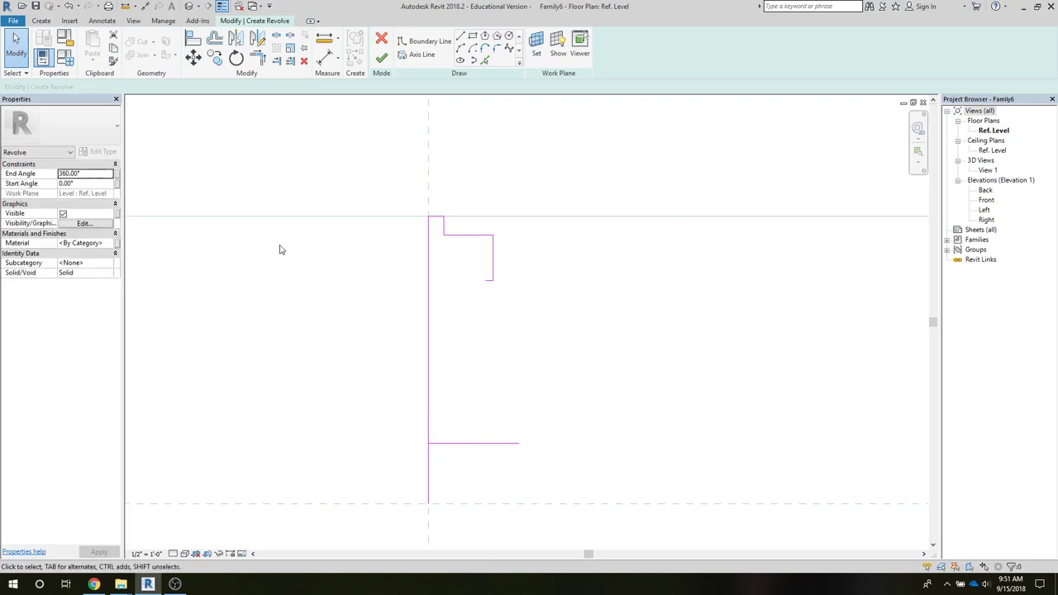
# - Draw another 6" horizontal boundary line higher up the vertical line
pyautogui.click(445, 43)
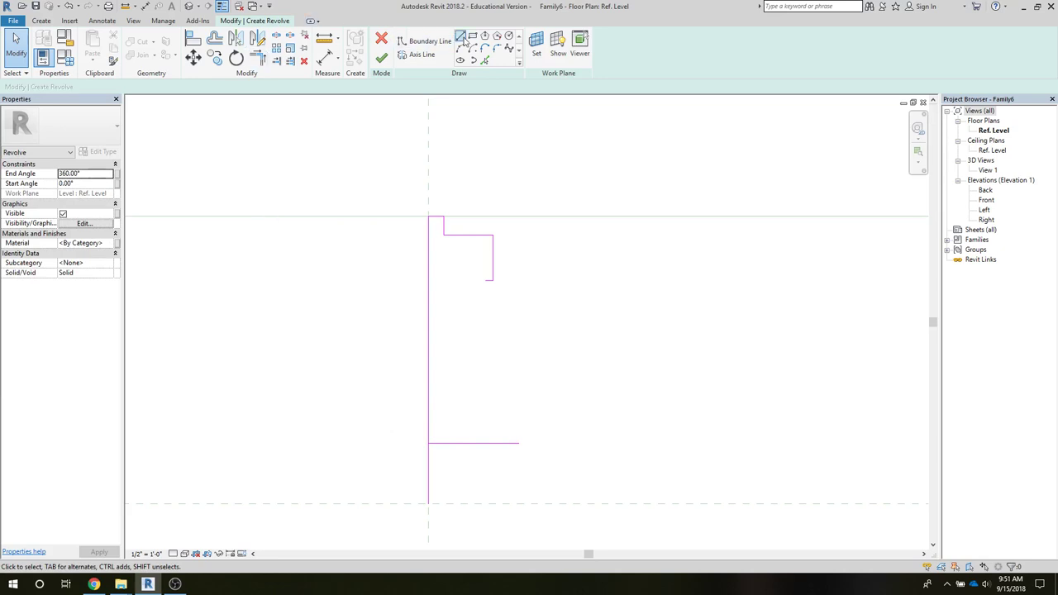
pyautogui.click(428, 420)
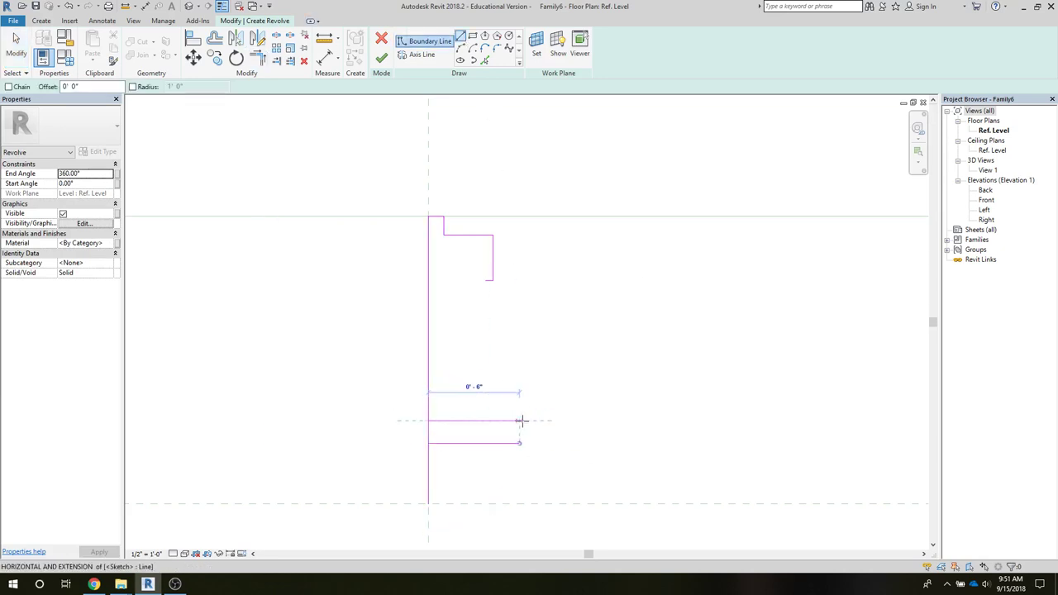
pyautogui.click(520, 421)
pyautogui.press('Escape')
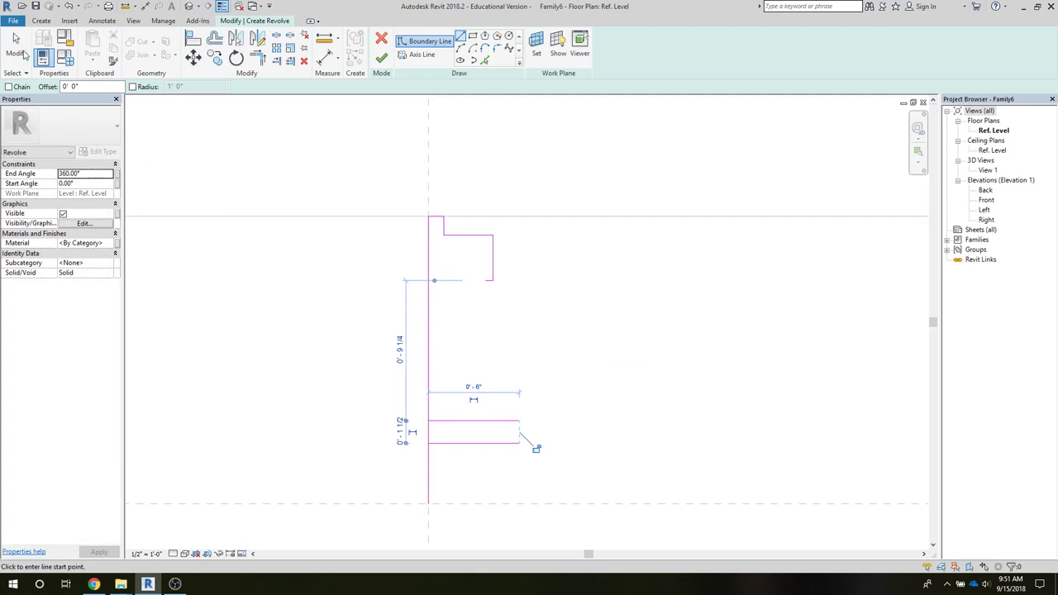
pyautogui.click(16, 45)
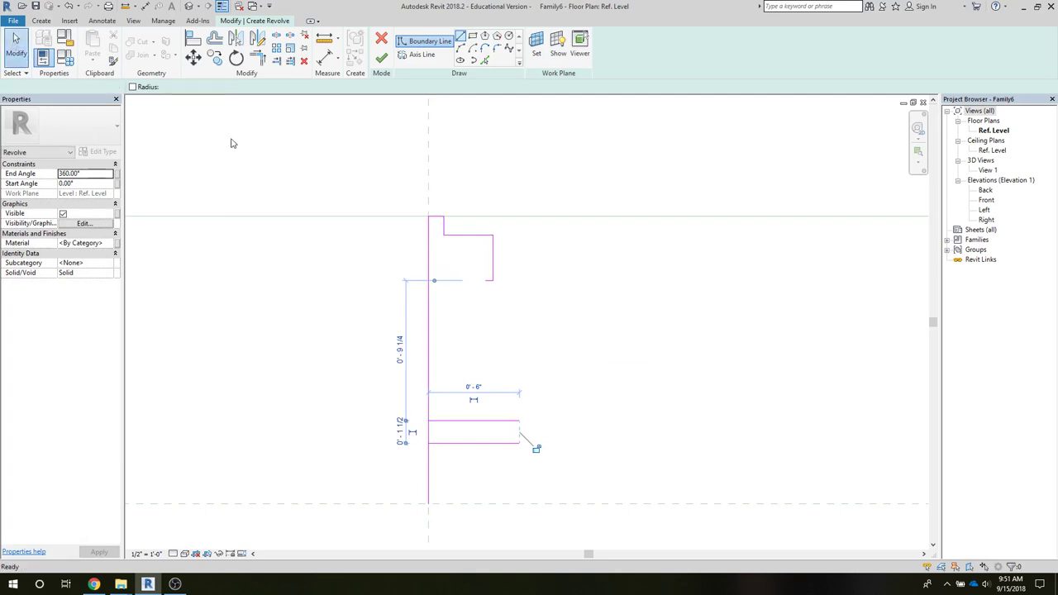
# - Delete the tiny stray line, the long vertical line and the upper short horizontal line
pyautogui.click(492, 253)
pyautogui.press('Delete')
pyautogui.click(427, 496)
pyautogui.press('Delete')
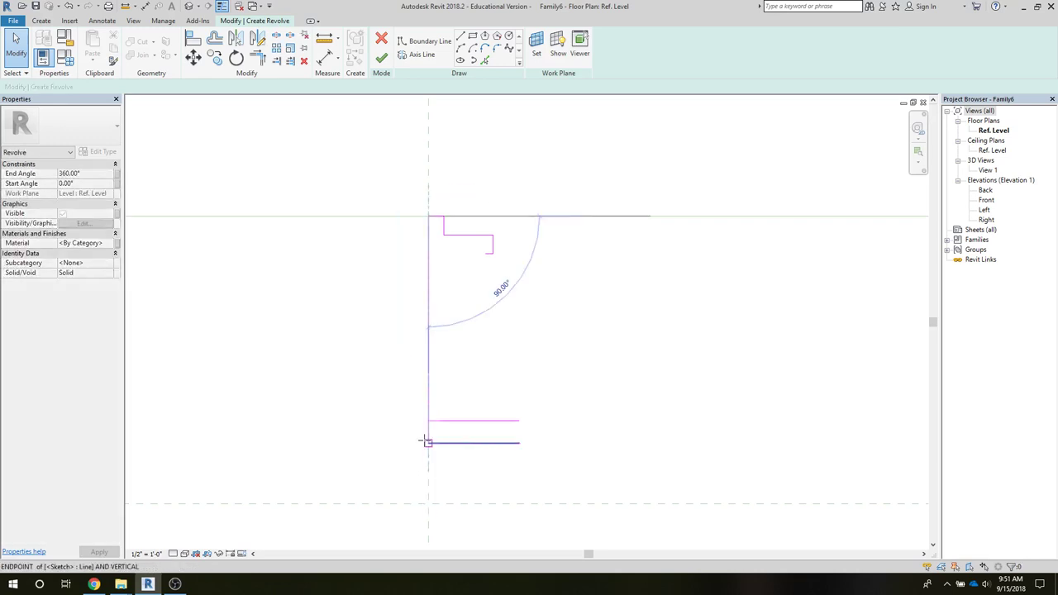
pyautogui.click(464, 421)
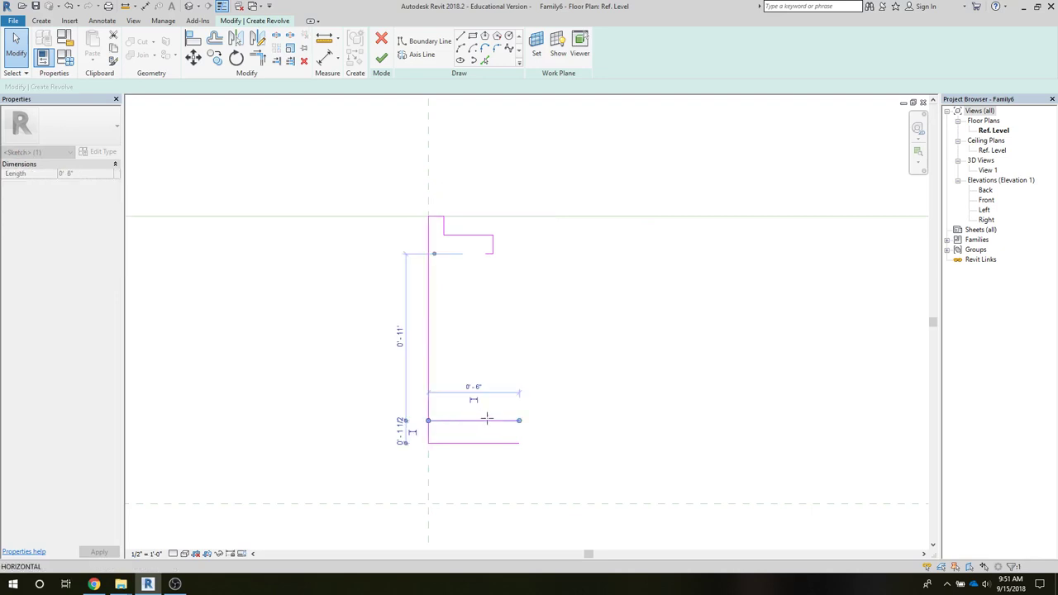
pyautogui.press('Delete')
pyautogui.click(494, 419)
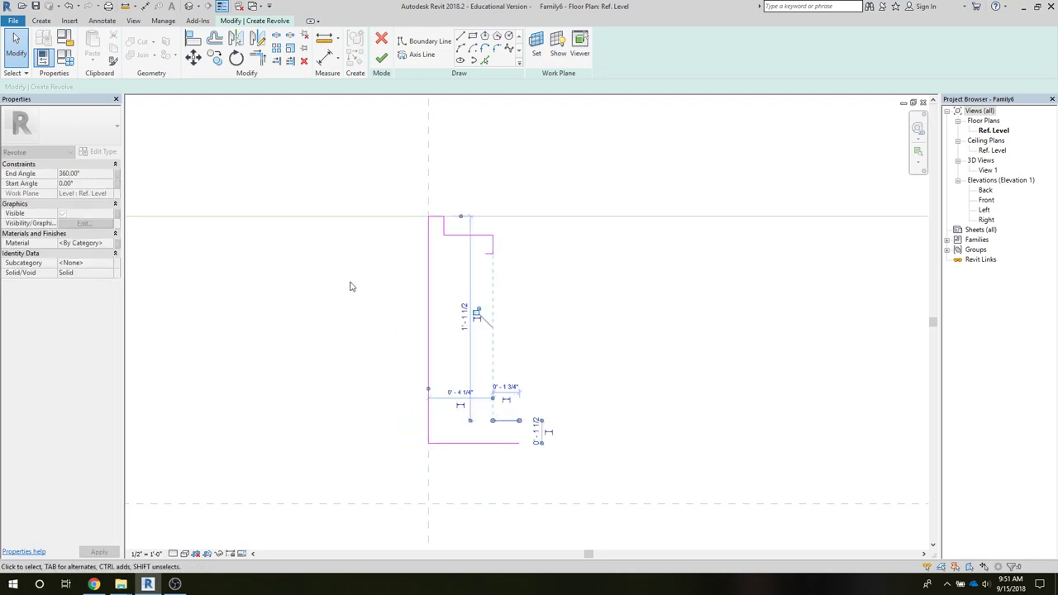
pyautogui.press('Escape')
pyautogui.press('Escape')
pyautogui.click(460, 37)
# - Add a short vertical connector and a spline from the upper step's corner to the lower line's end
pyautogui.click(519, 421)
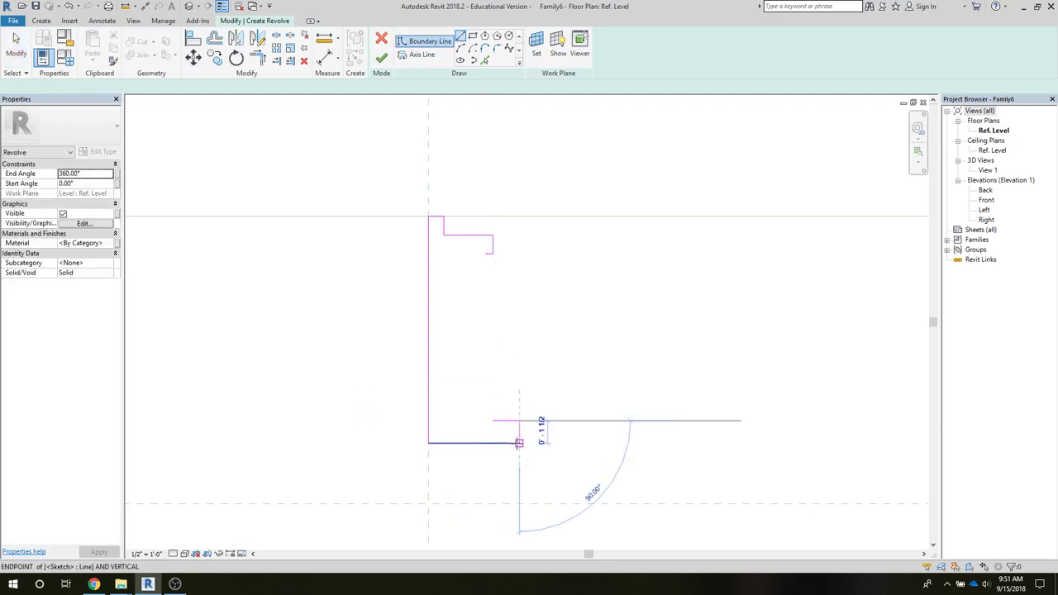
pyautogui.click(520, 443)
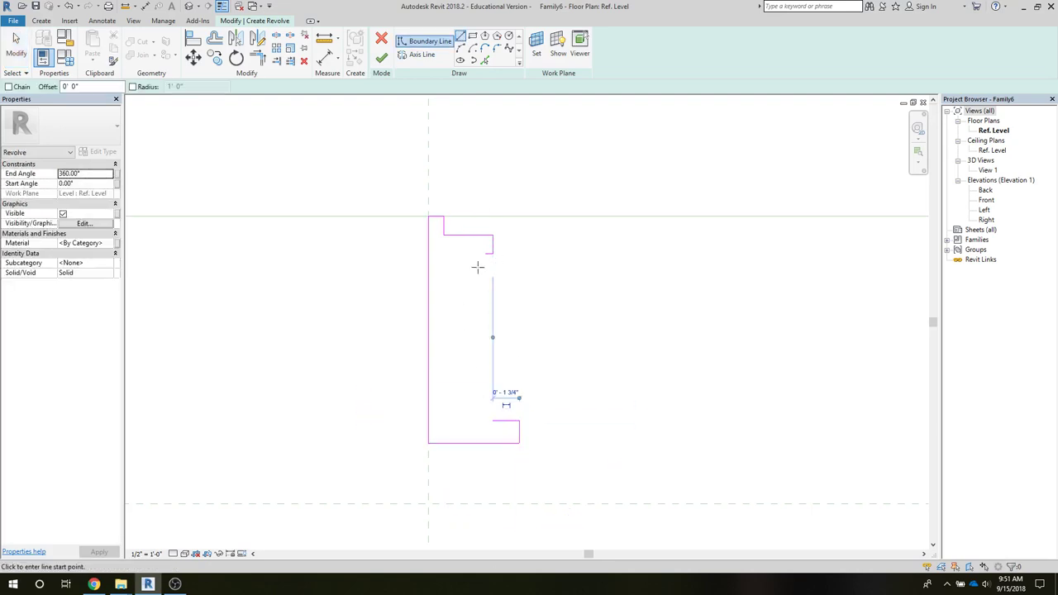
pyautogui.click(509, 49)
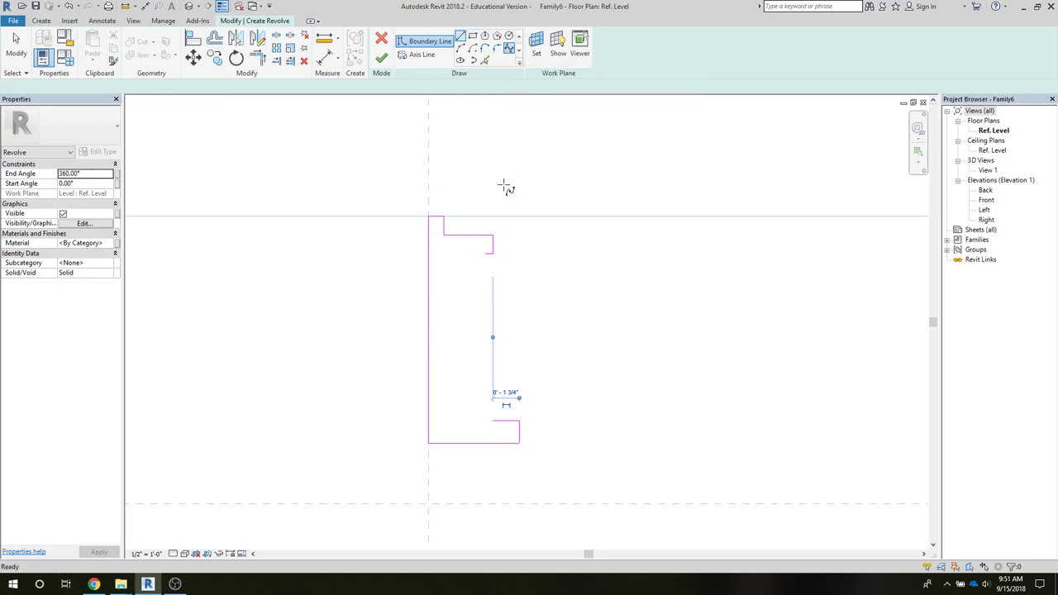
pyautogui.click(486, 255)
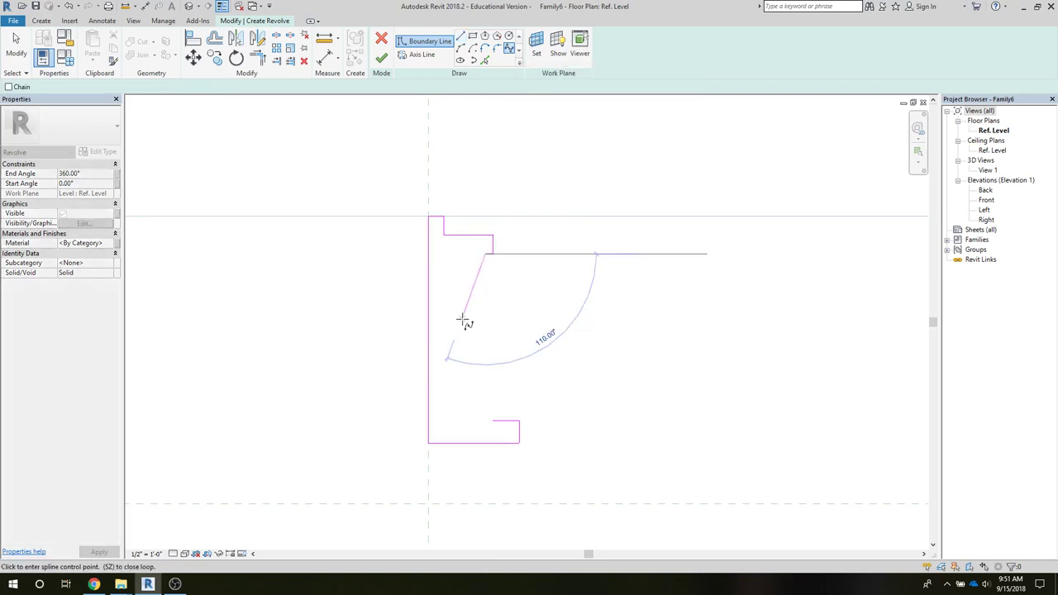
pyautogui.click(462, 319)
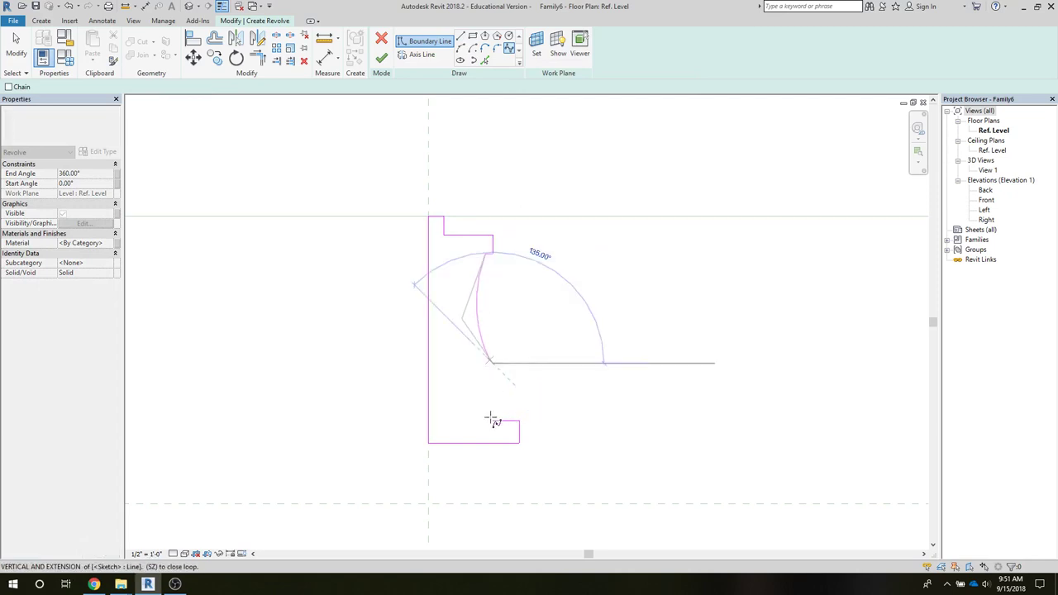
pyautogui.click(493, 422)
pyautogui.press('Escape')
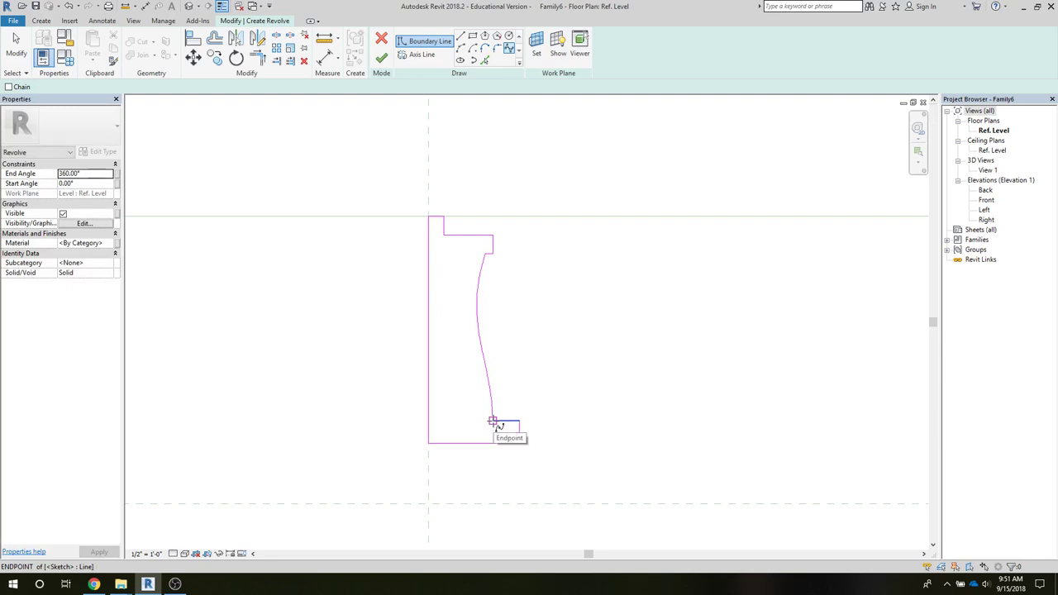
# - Rotate the spline with RO so it becomes a concave curve
pyautogui.click(15, 45)
pyautogui.click(481, 309)
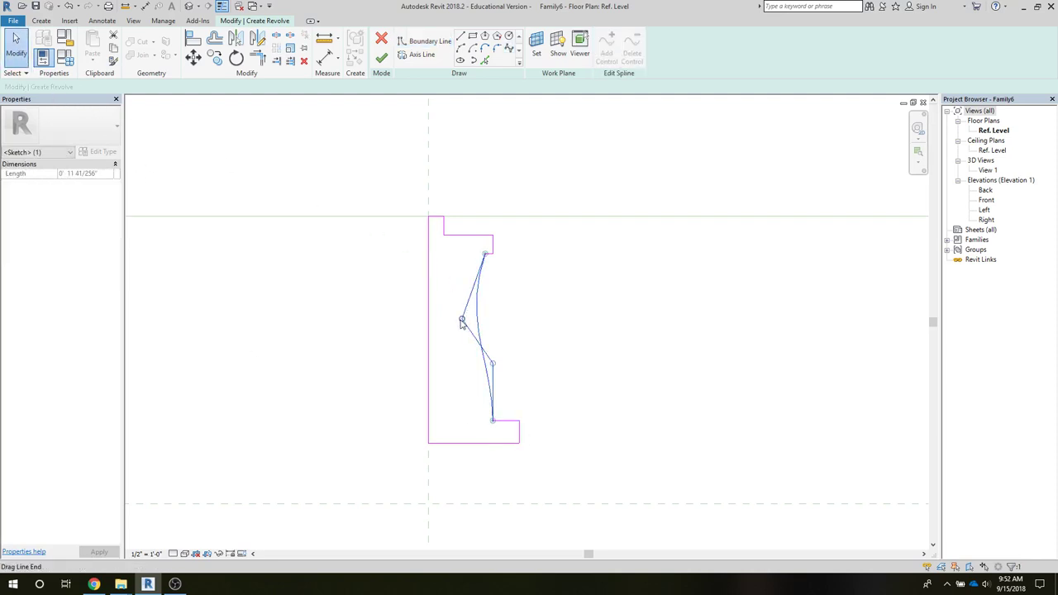
pyautogui.press('r')
pyautogui.press('o')
pyautogui.click(707, 254)
pyautogui.click(443, 311)
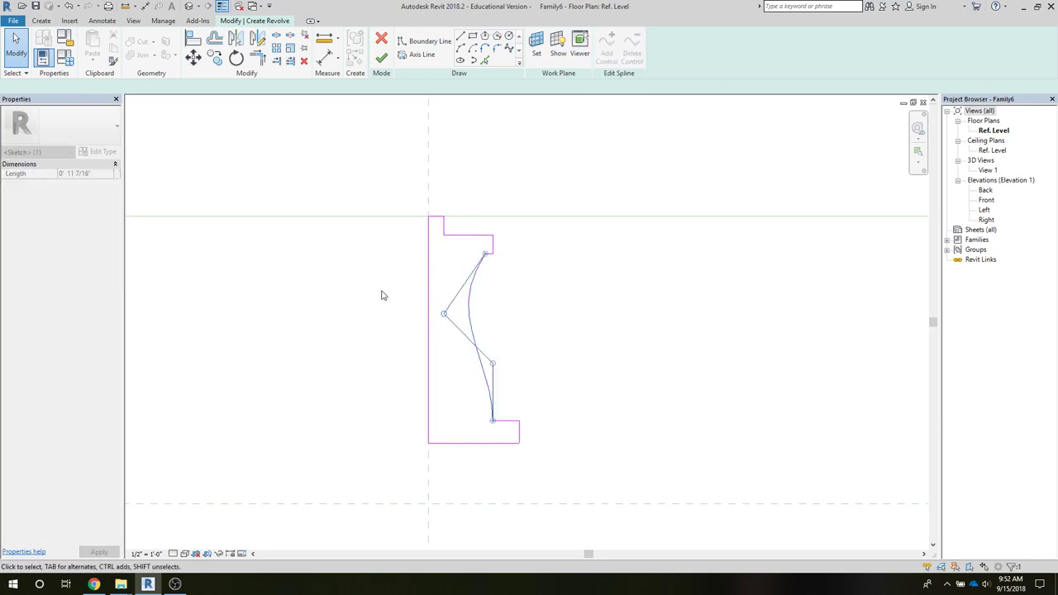
pyautogui.click(382, 295)
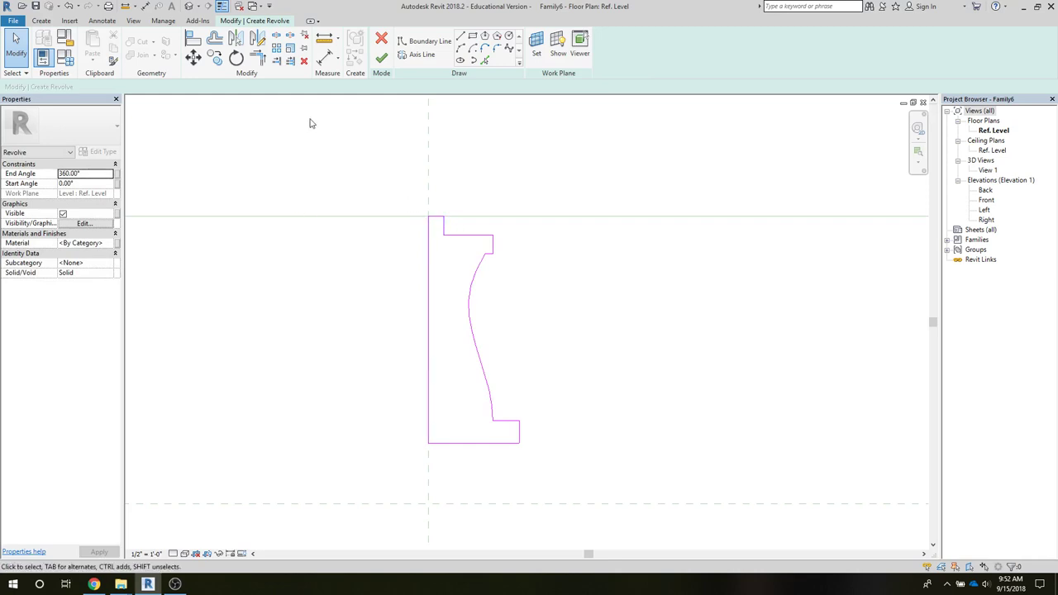
# - Draw the rotation axis along the horizontal reference plane and finish the revolve
pyautogui.moveTo(383, 455)
pyautogui.mouseDown(button='middle')
pyautogui.moveTo(369, 394)
pyautogui.moveTo(366, 406)
pyautogui.mouseUp(button='middle')
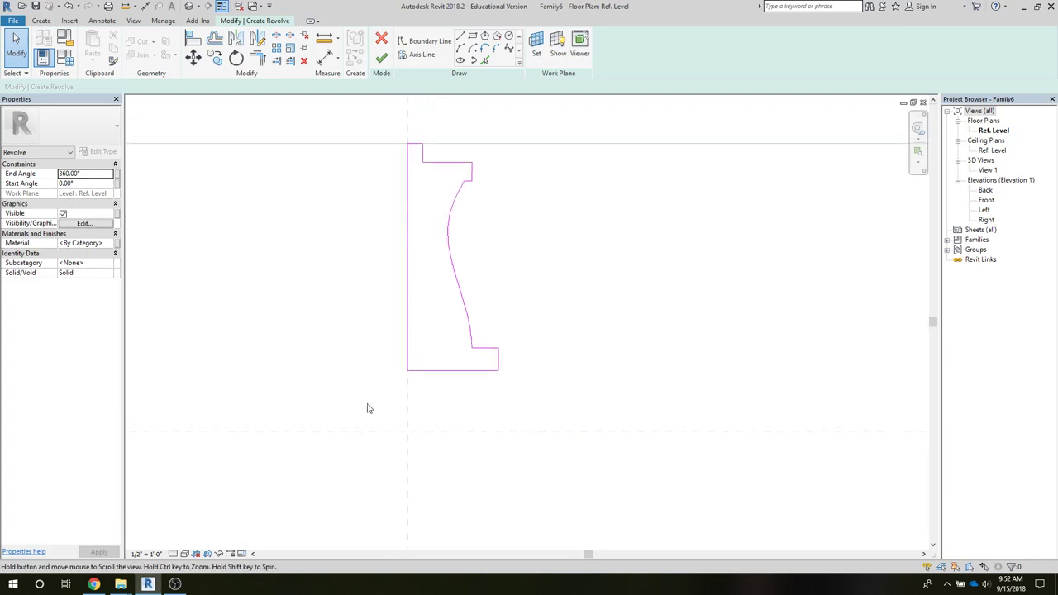
pyautogui.click(421, 55)
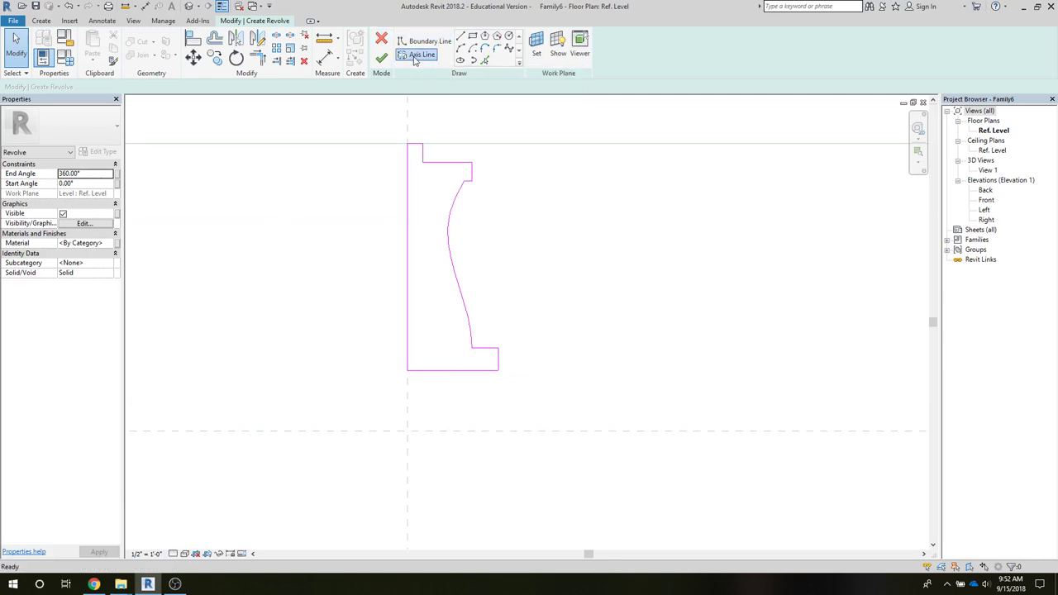
pyautogui.click(407, 430)
pyautogui.click(604, 431)
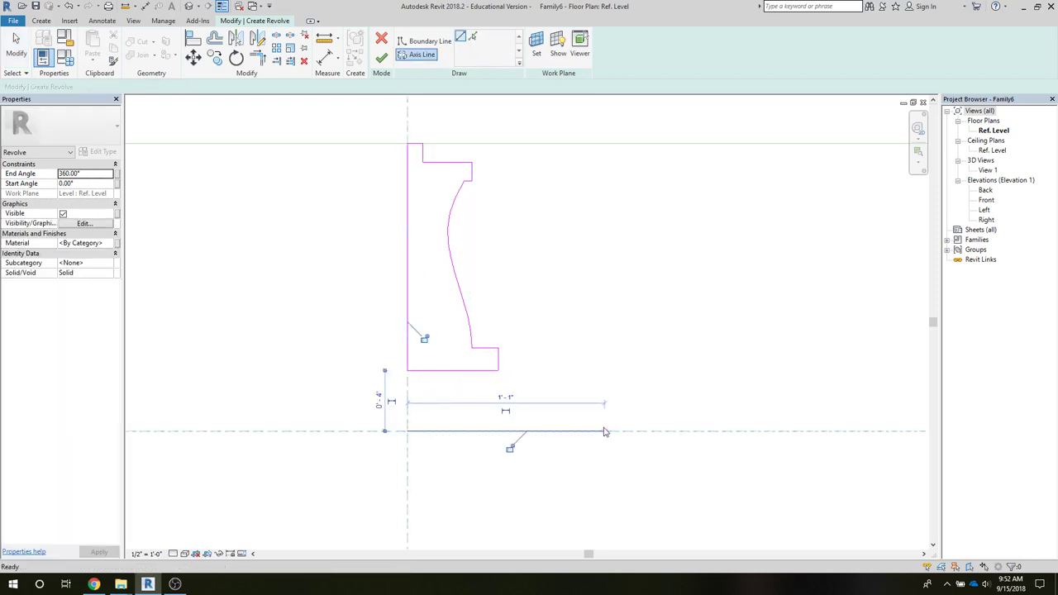
pyautogui.click(382, 61)
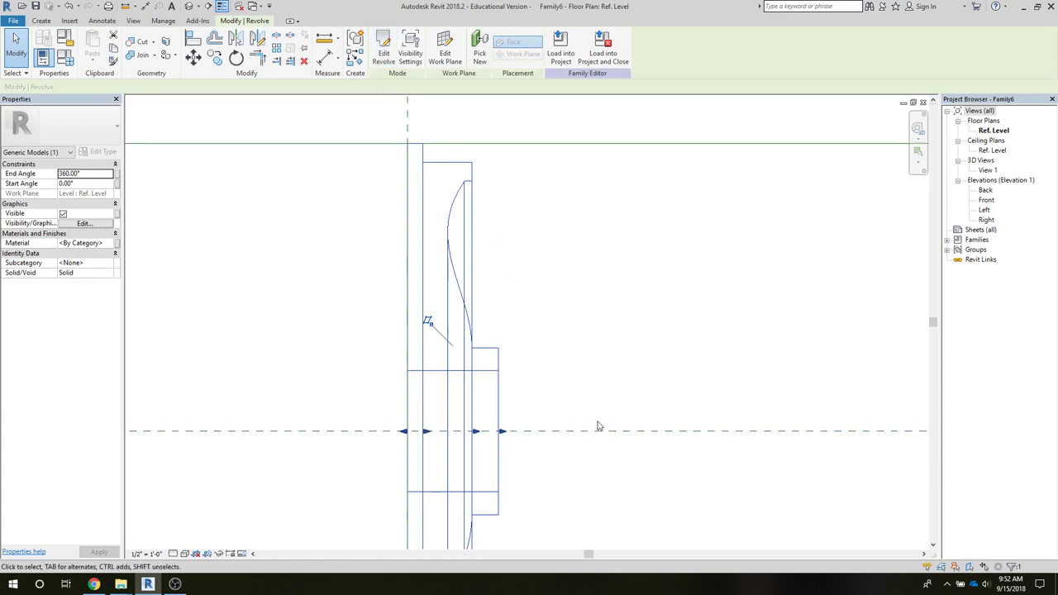
# - Open 3D View 1 to see the solid flanged wheel
pyautogui.scroll(1, 568, 435)
pyautogui.scroll(-2, 562, 392)
pyautogui.moveTo(562, 392); pyautogui.dragTo(587, 331, button='middle')
pyautogui.doubleClick(988, 170)
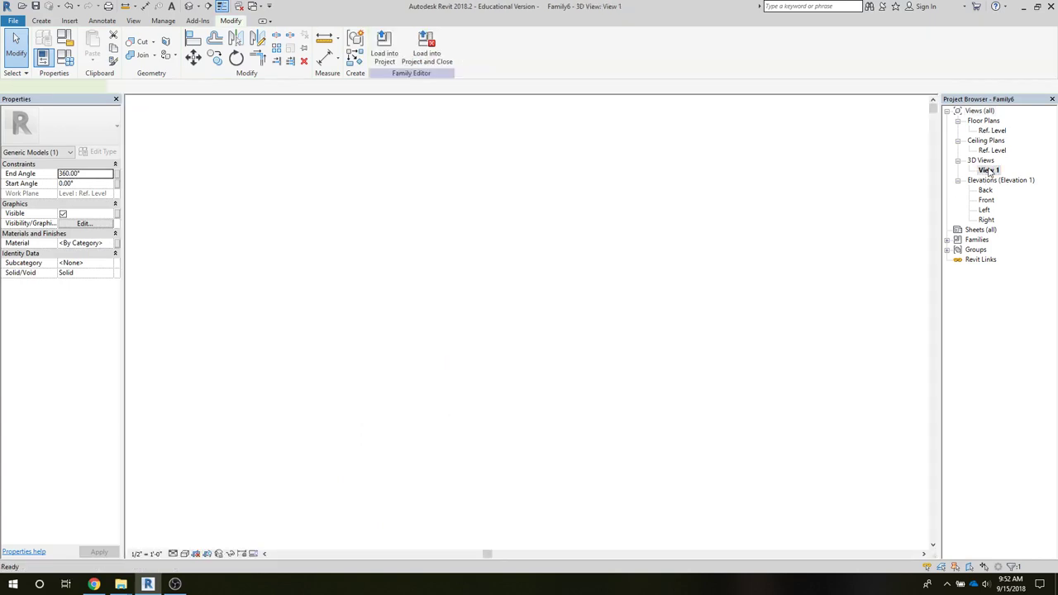
pyautogui.click(464, 283)
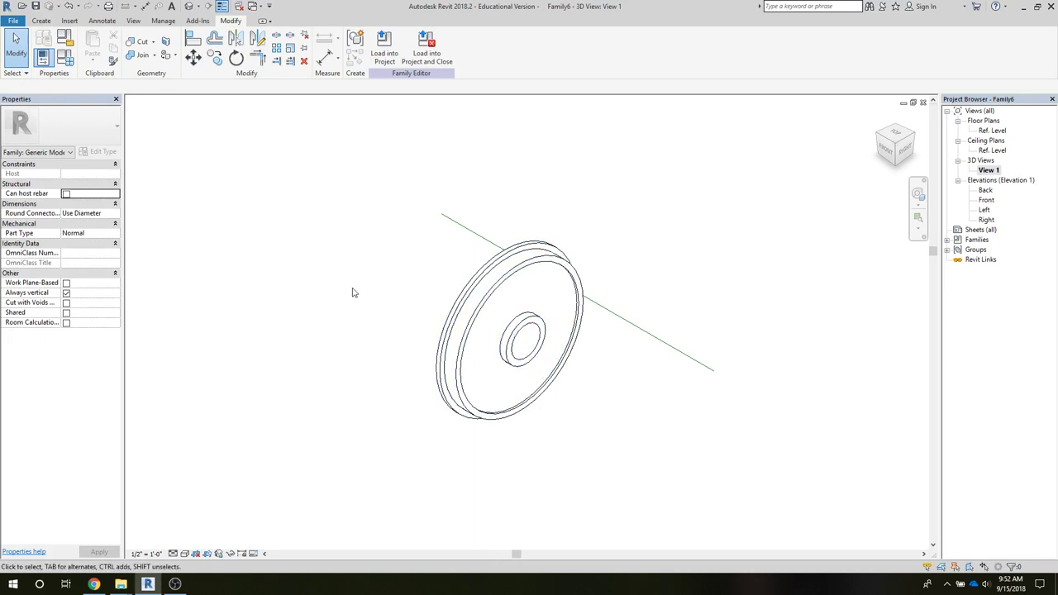
# - Reopen the revolve sketch, change the short profile line's 4" dimension to 3", and finish
pyautogui.doubleClick(509, 335)
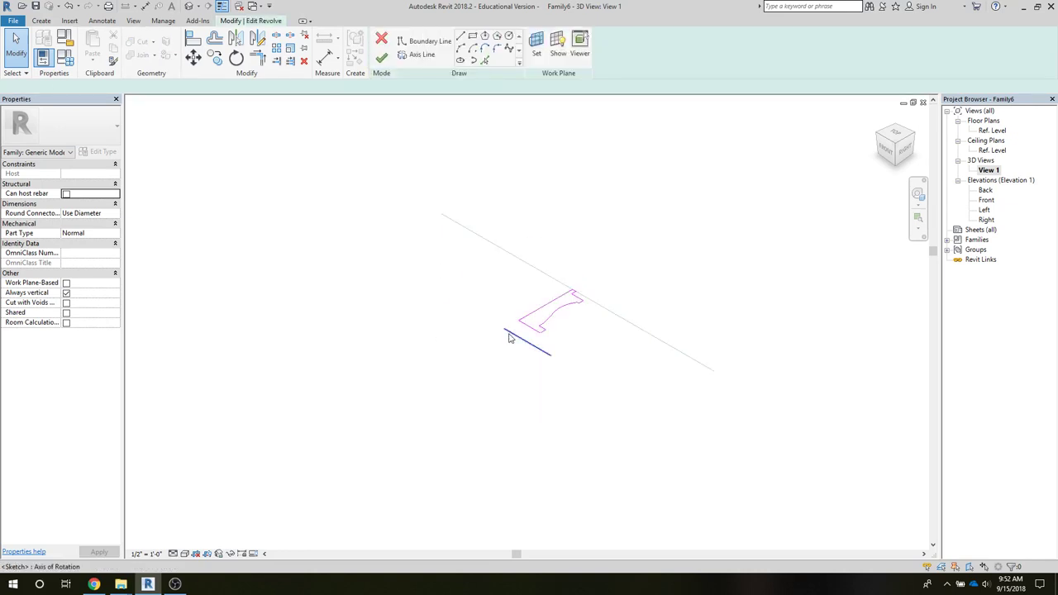
pyautogui.click(517, 330)
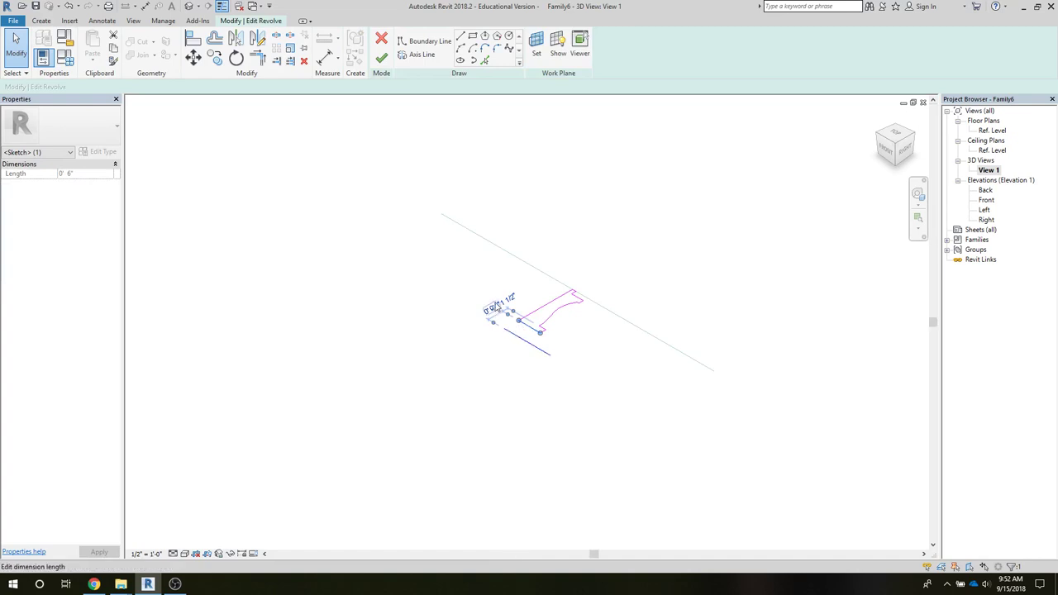
pyautogui.scroll(3, 505, 339)
pyautogui.click(501, 333)
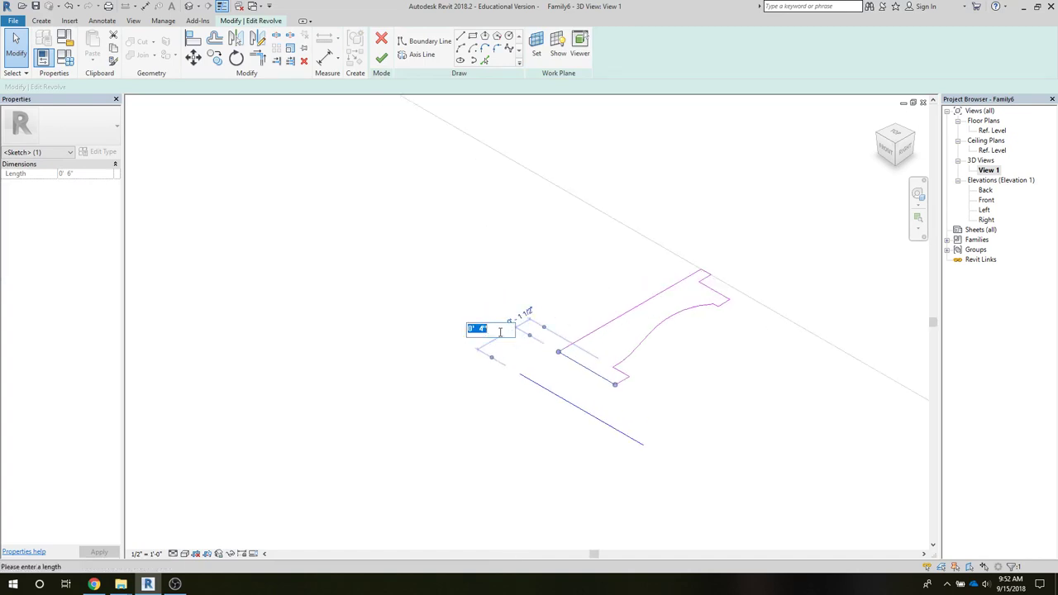
pyautogui.write('3')
pyautogui.press('Return')
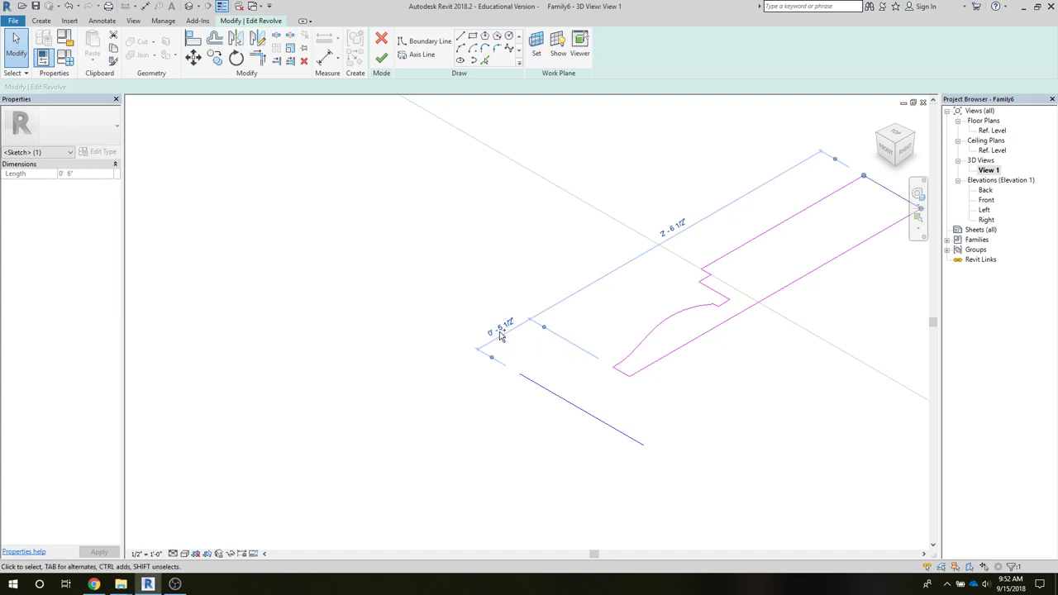
pyautogui.hotkey('ctrl', 'z')
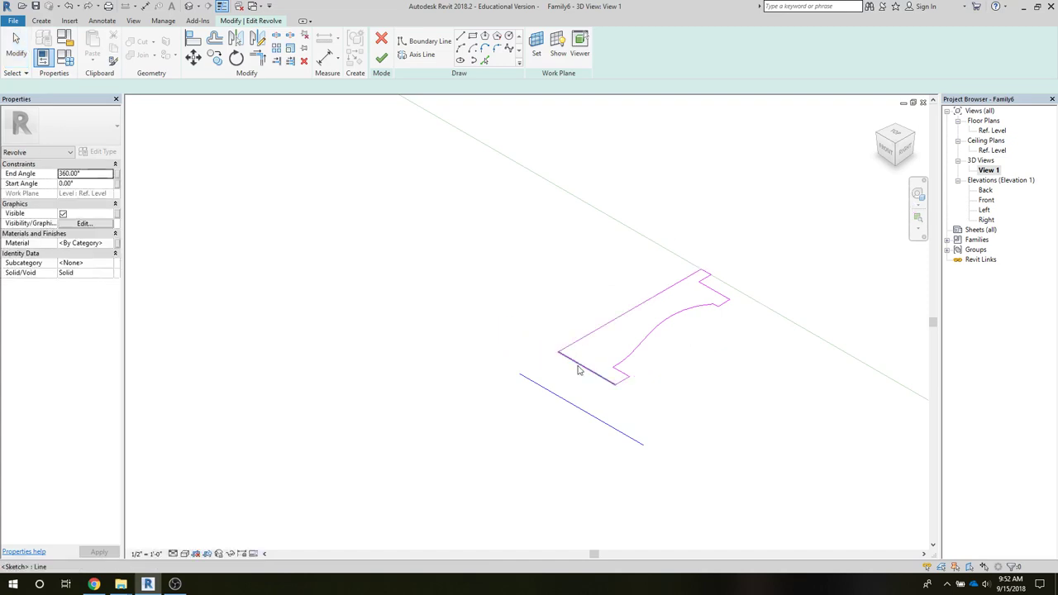
pyautogui.click(579, 369)
pyautogui.click(511, 346)
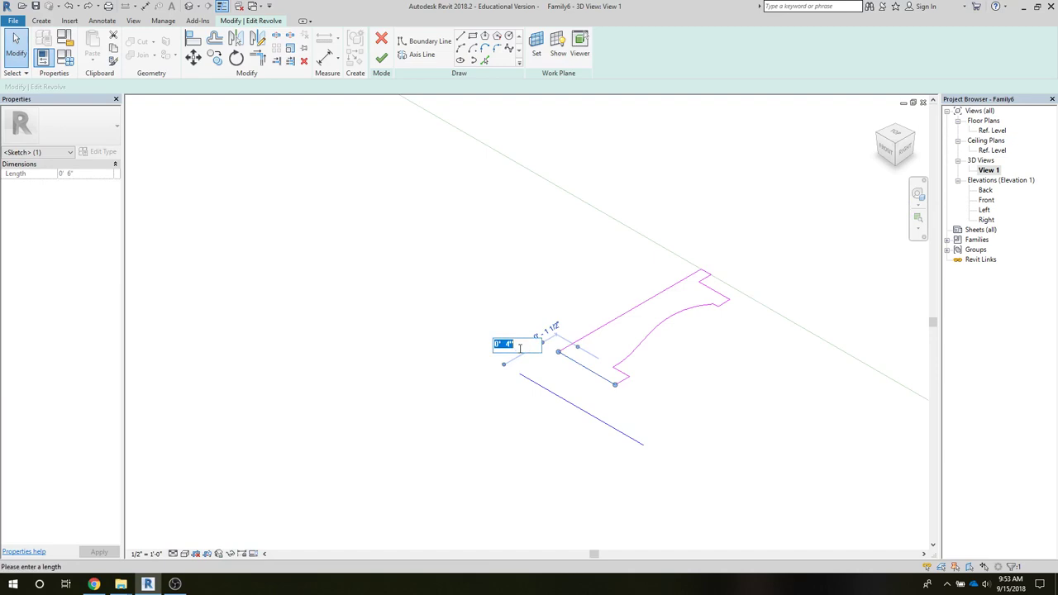
pyautogui.write('3"')
pyautogui.press('Return')
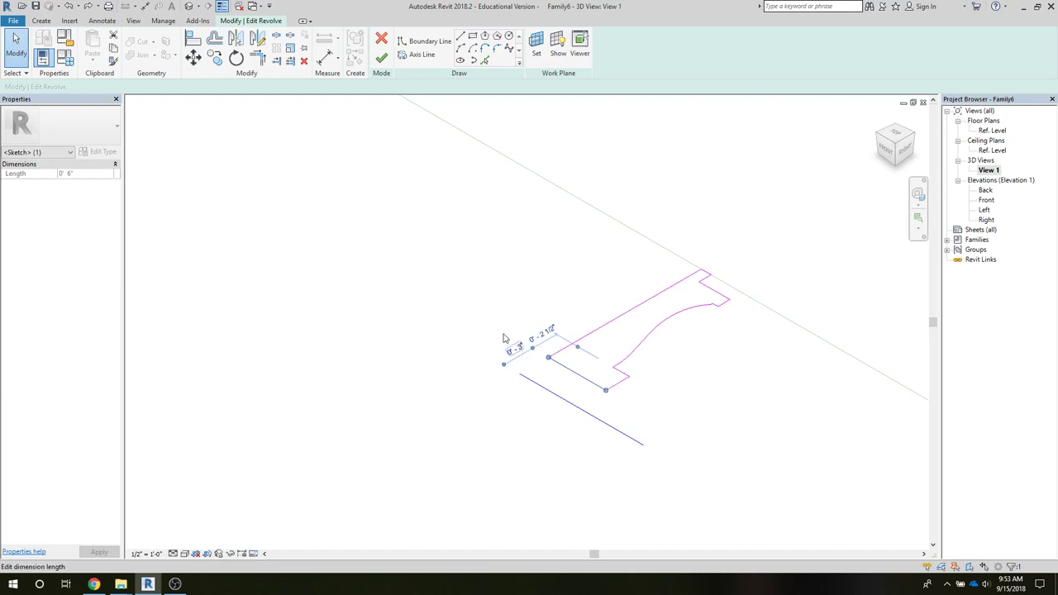
pyautogui.click(470, 310)
pyautogui.click(381, 58)
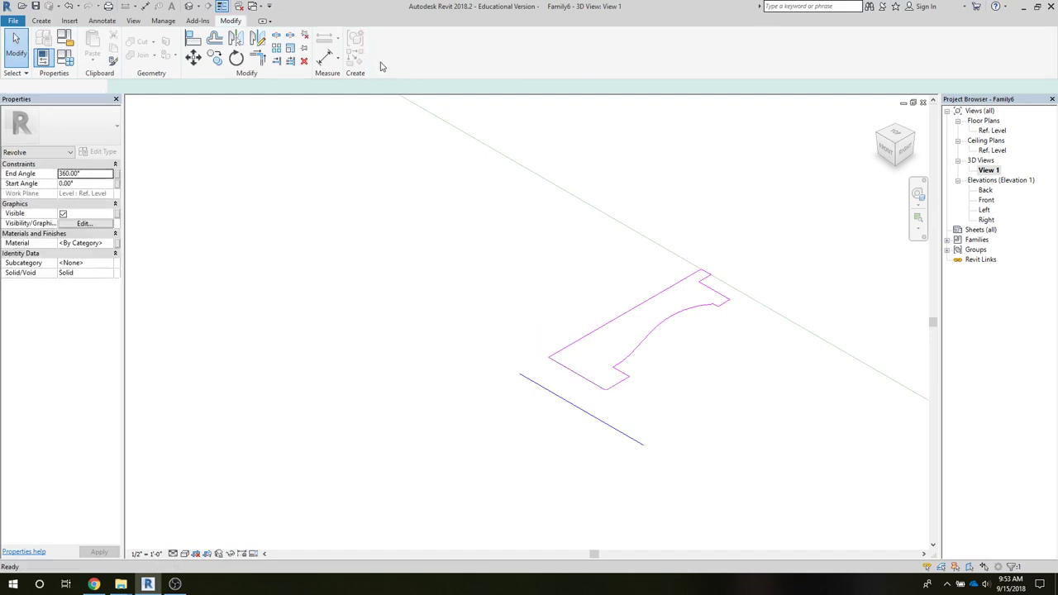
# - Open the Front then Left elevations, zooming each to fit the wheel with ZF
pyautogui.click(390, 281)
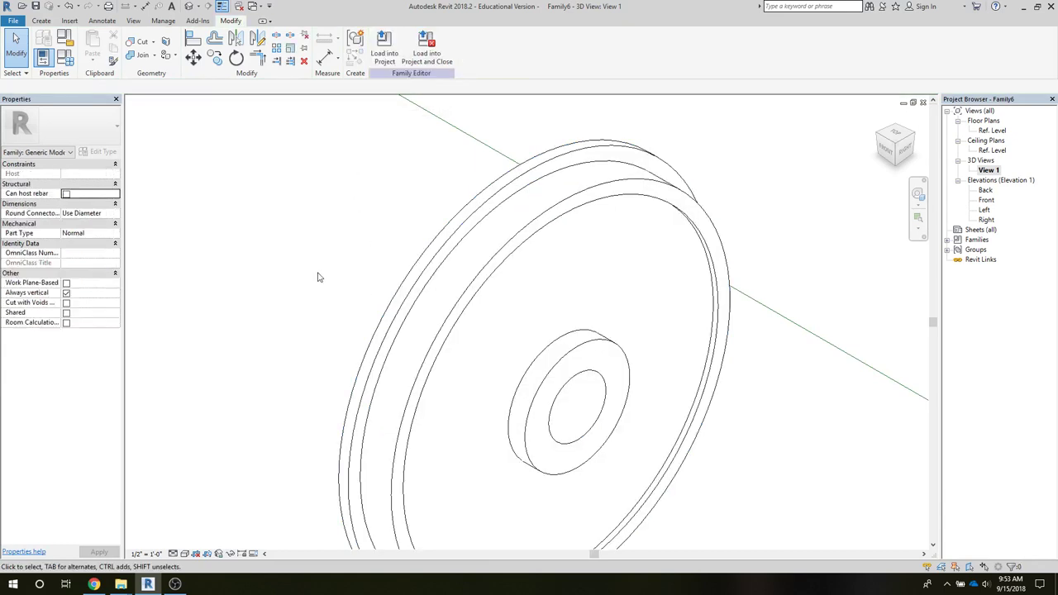
pyautogui.scroll(-3, 317, 278)
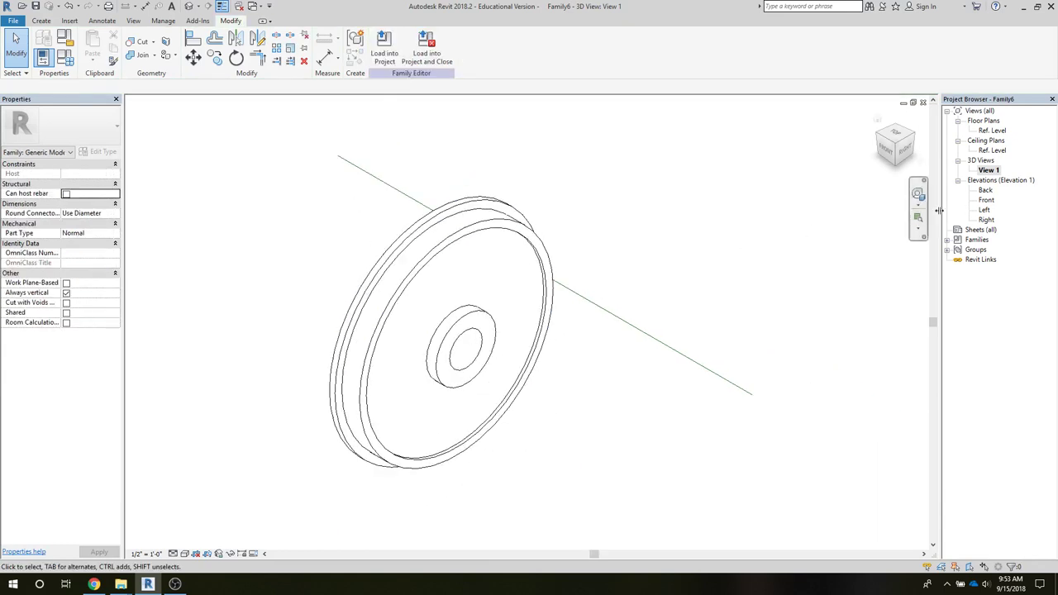
pyautogui.doubleClick(986, 200)
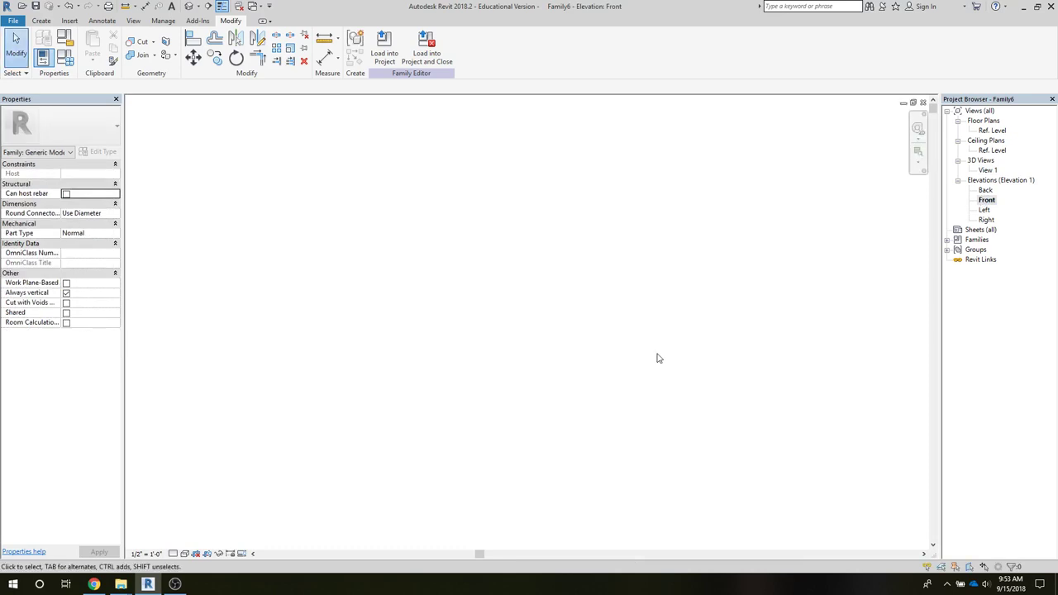
pyautogui.press('z')
pyautogui.press('f')
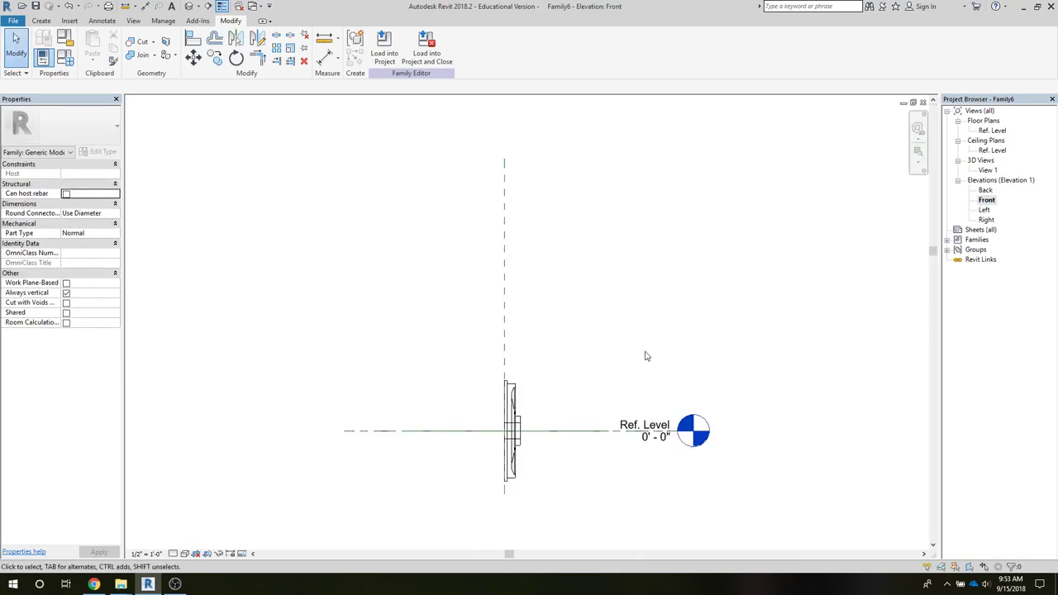
pyautogui.doubleClick(985, 210)
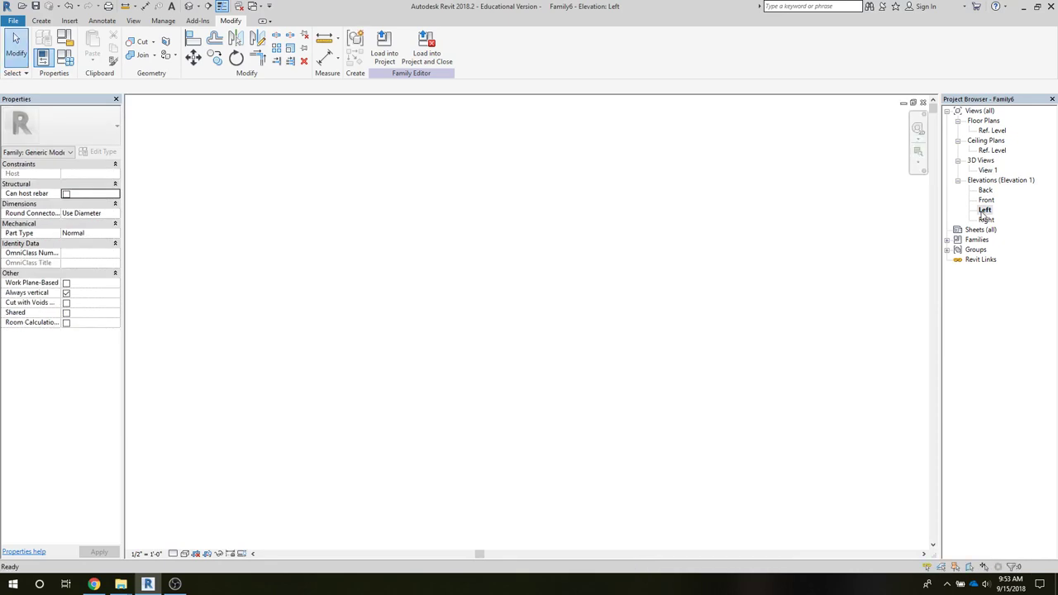
pyautogui.press('z')
pyautogui.press('f')
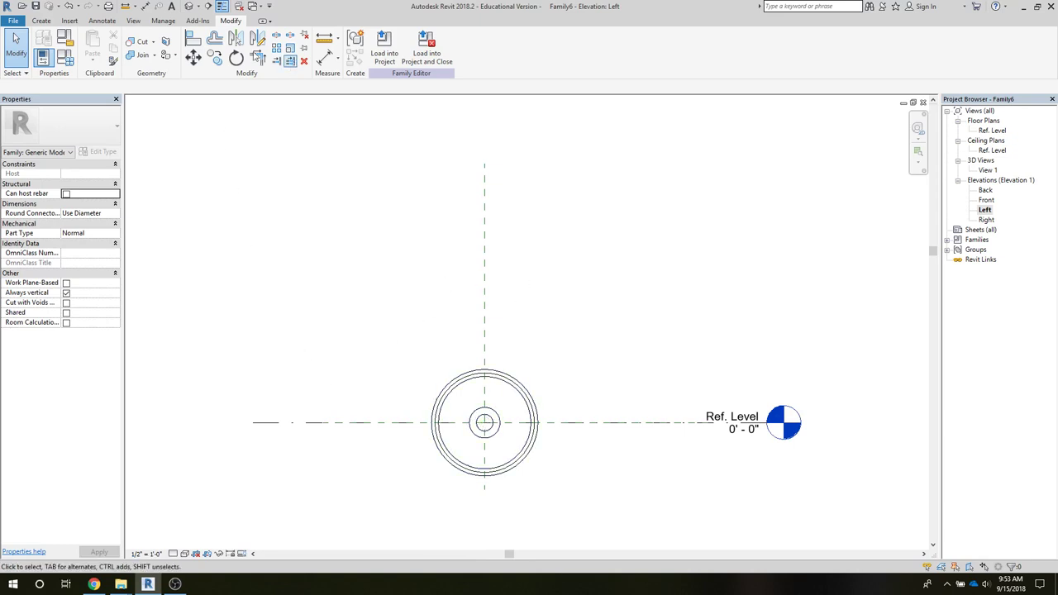
pyautogui.click(41, 22)
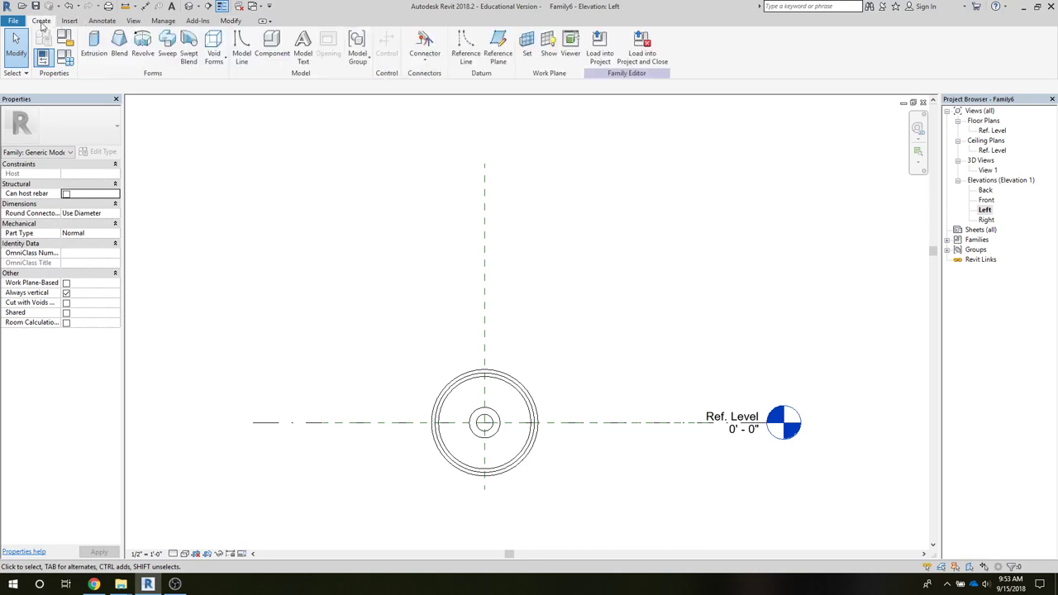
# - Draw a horizontal reference line along the bottom of the wheel
pyautogui.click(463, 66)
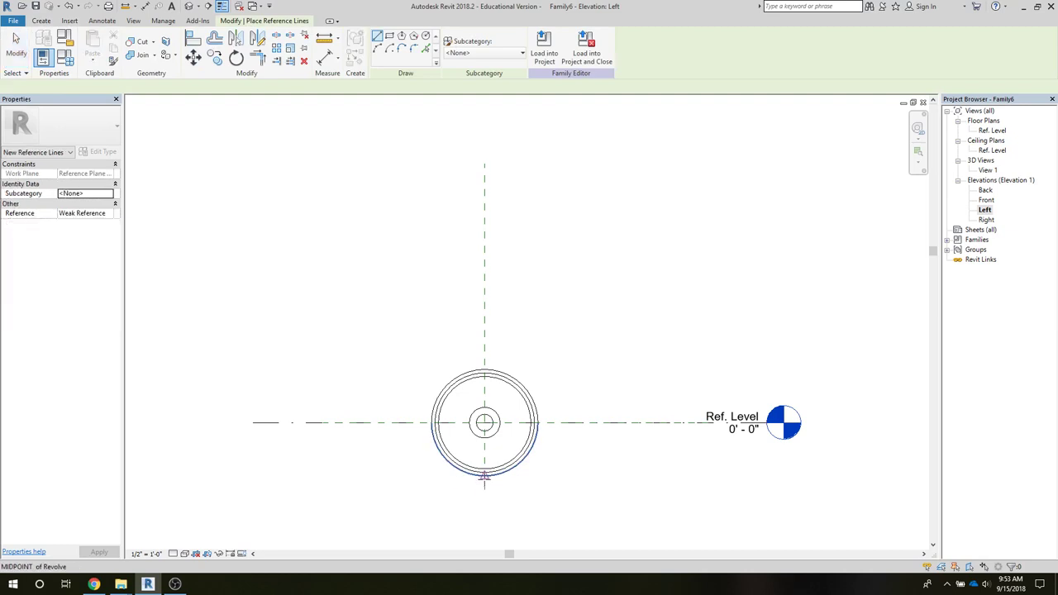
pyautogui.click(485, 475)
pyautogui.click(614, 476)
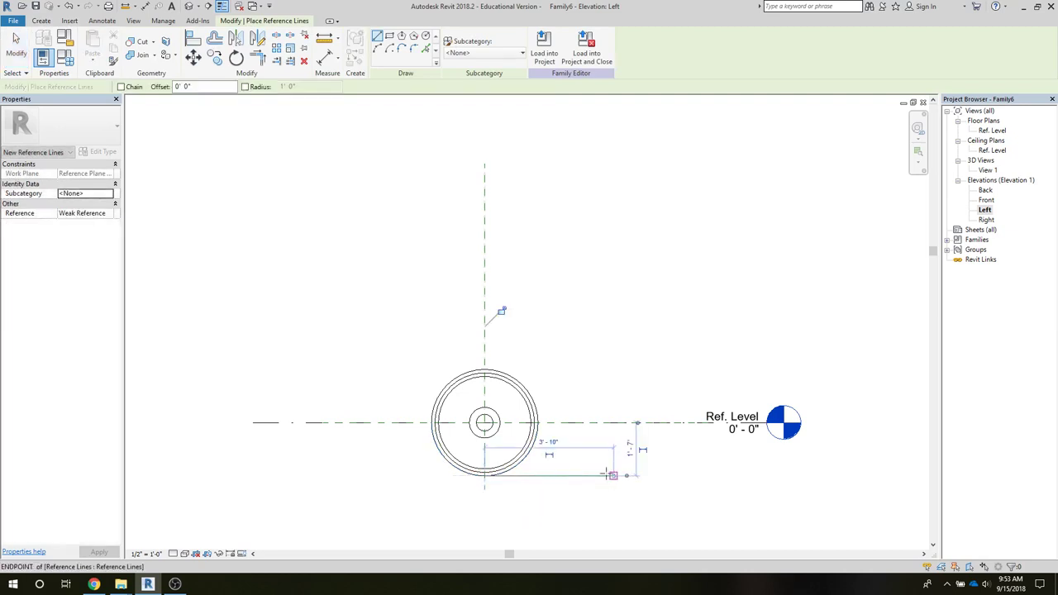
pyautogui.click(15, 48)
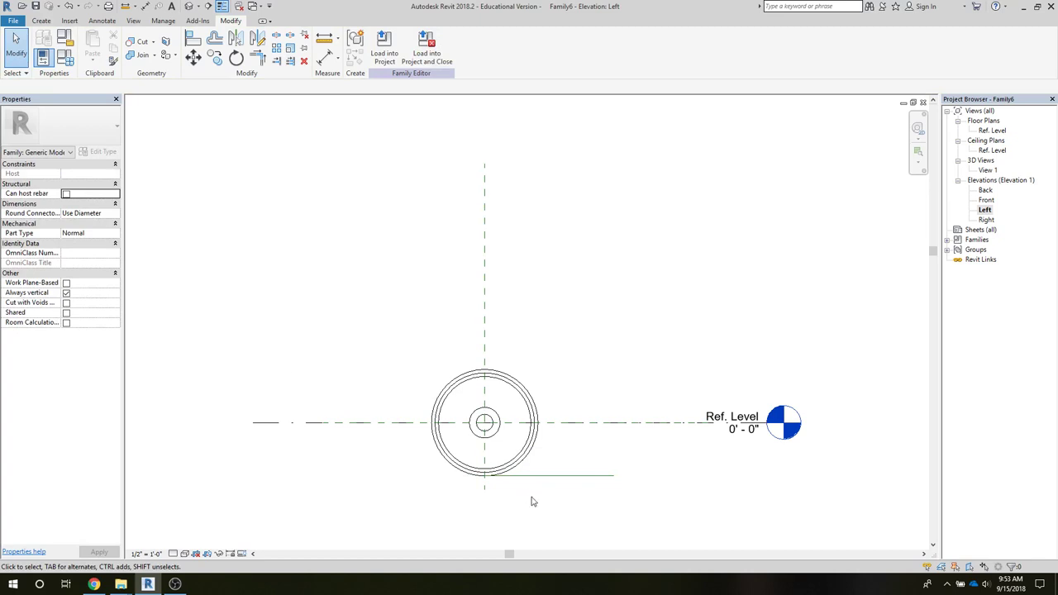
# - Copy that reference line 10' directly above the original
pyautogui.click(556, 476)
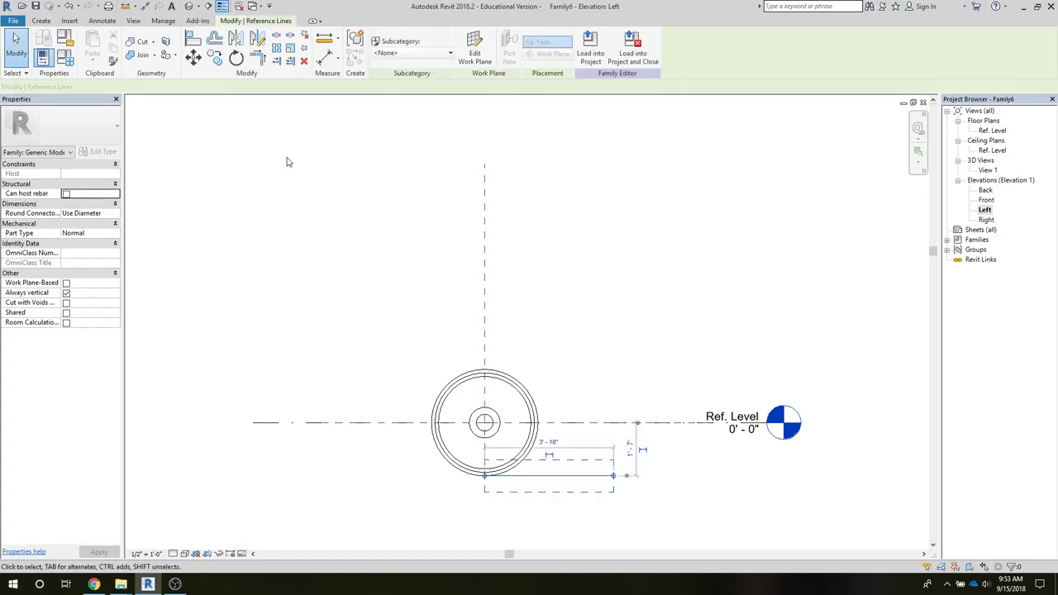
pyautogui.click(215, 56)
pyautogui.click(655, 476)
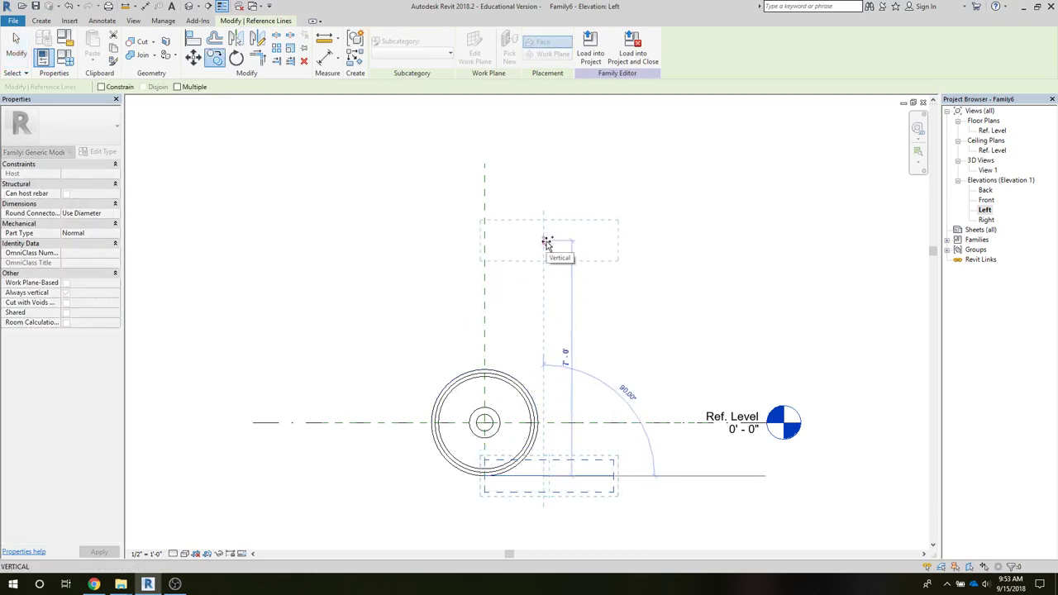
pyautogui.write('10')
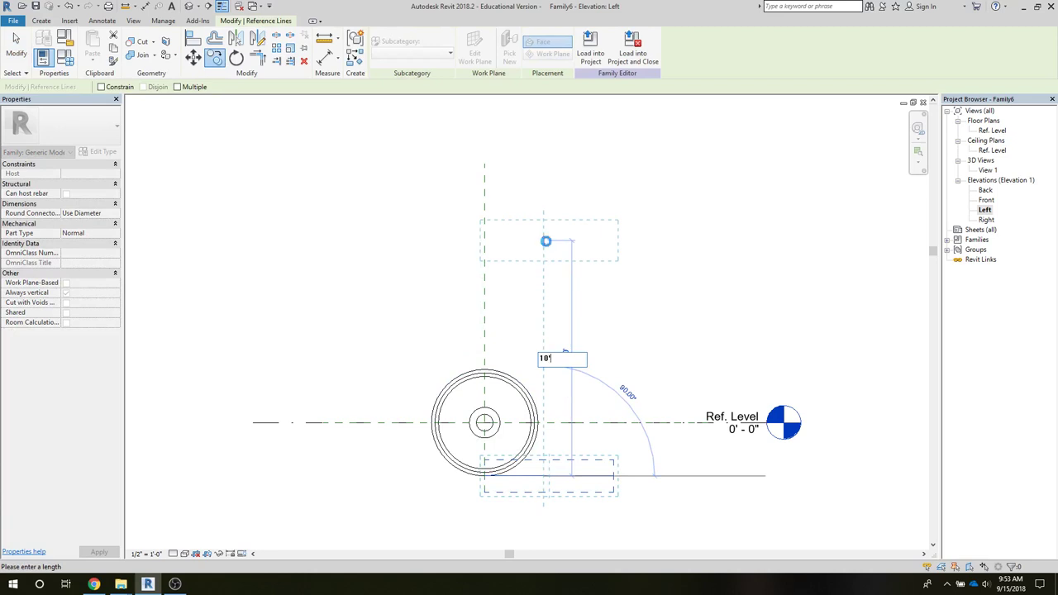
pyautogui.write("'")
pyautogui.press('Return')
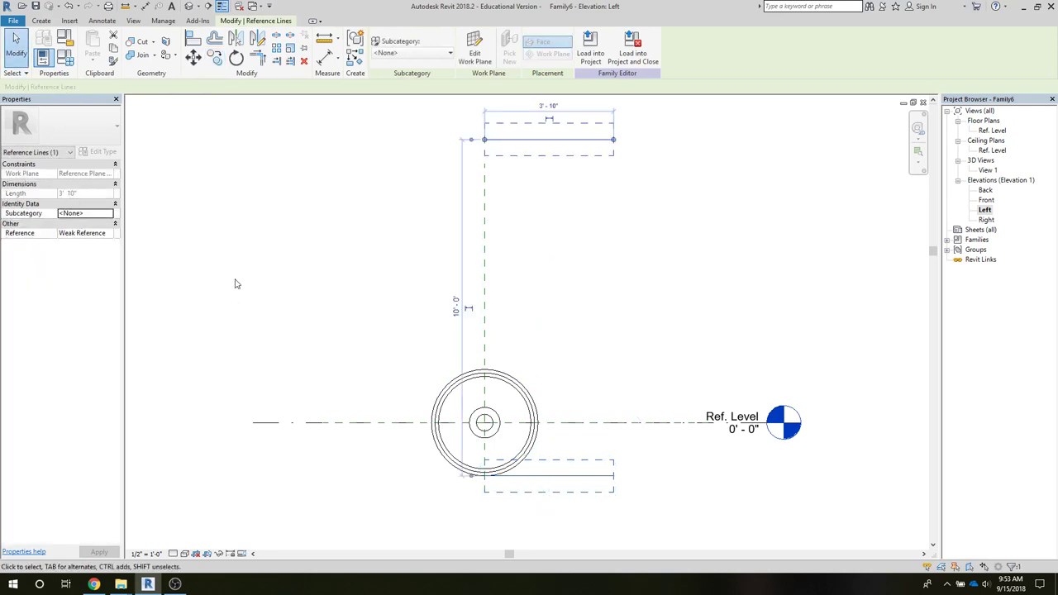
pyautogui.press('Escape')
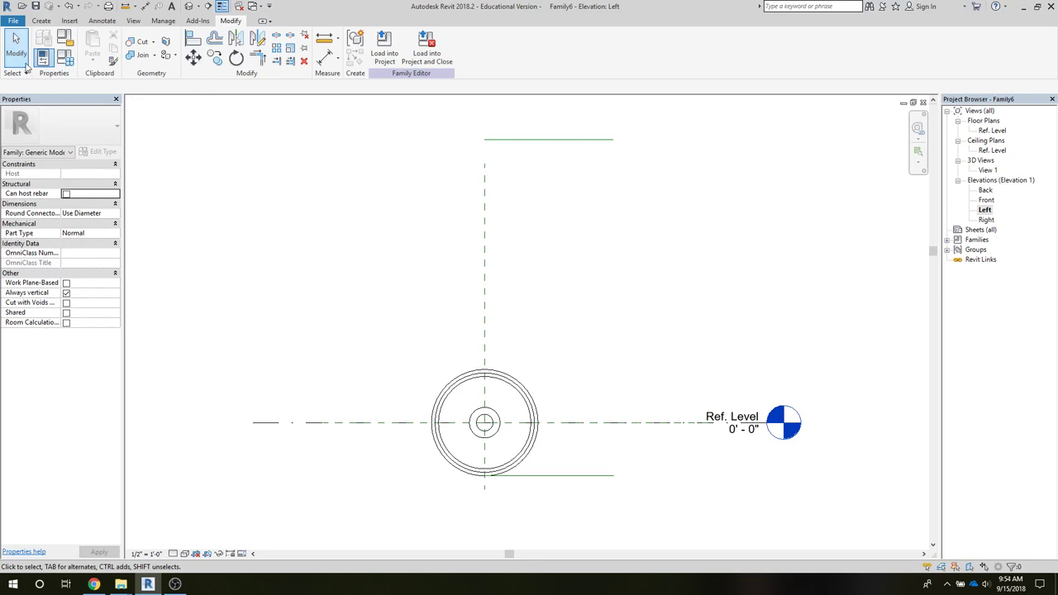
# - Start a new extrusion and sketch the half leg's top edge, sloped side to the wheel, and bottom edge
pyautogui.click(43, 20)
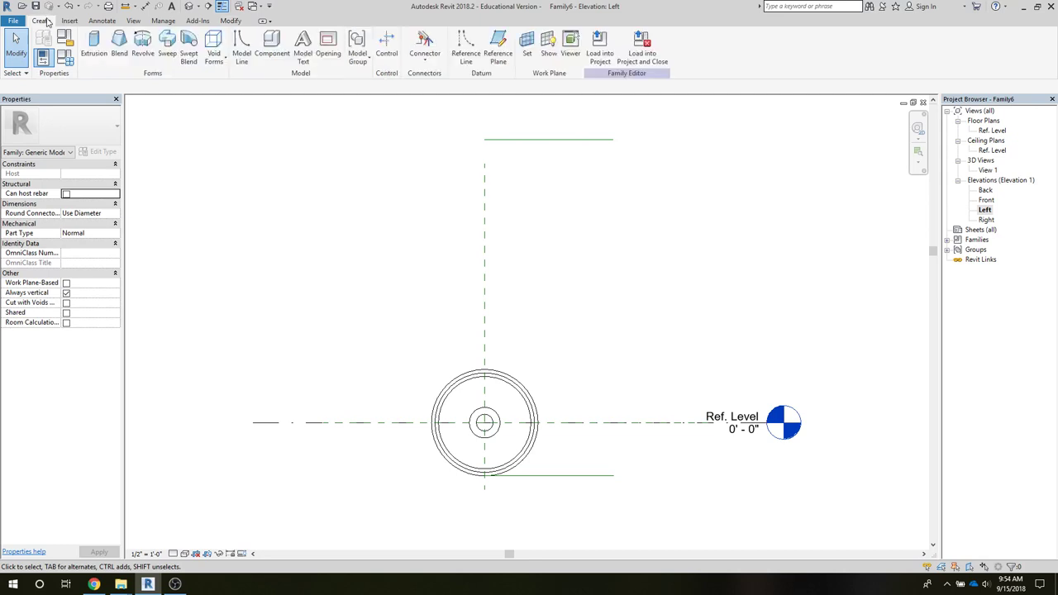
pyautogui.click(93, 51)
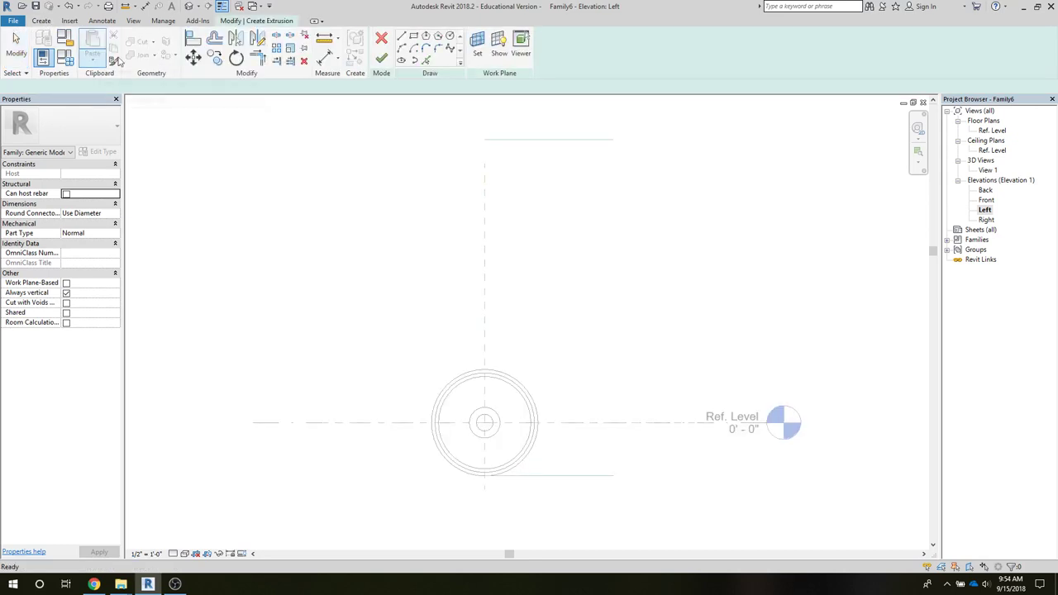
pyautogui.click(403, 39)
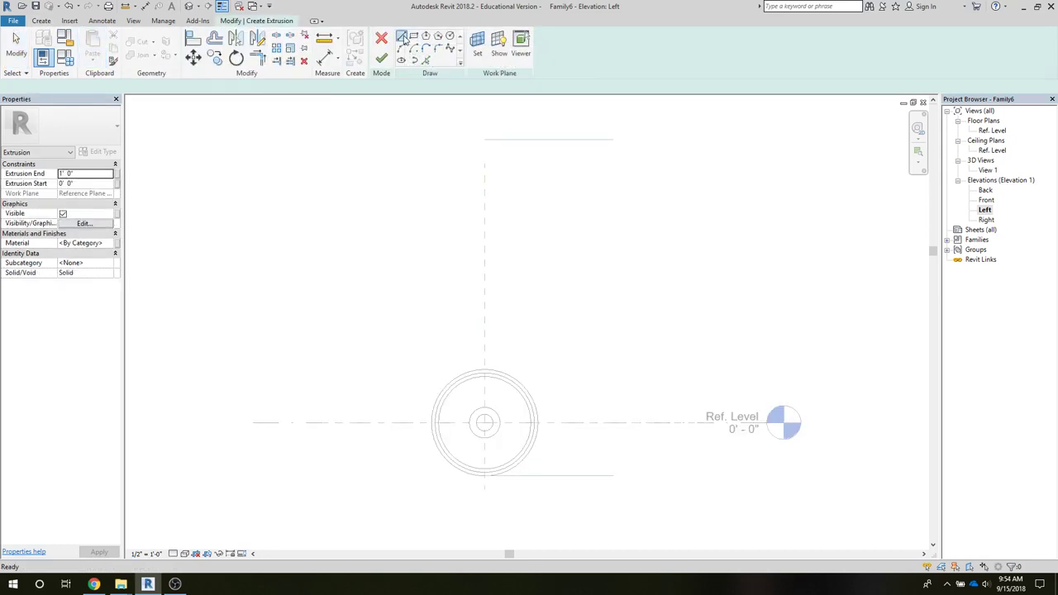
pyautogui.click(485, 153)
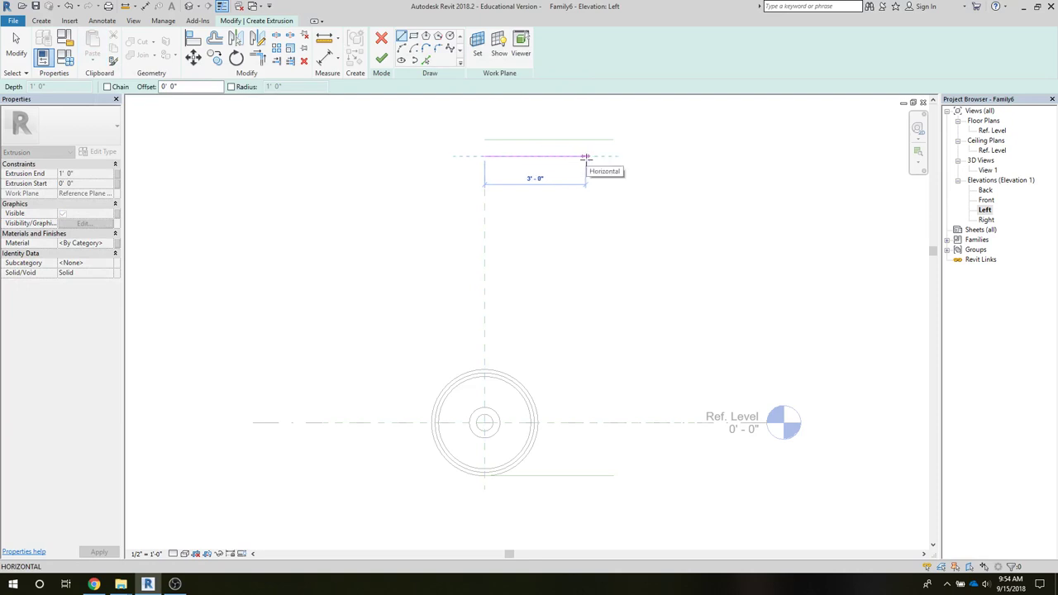
pyautogui.click(585, 155)
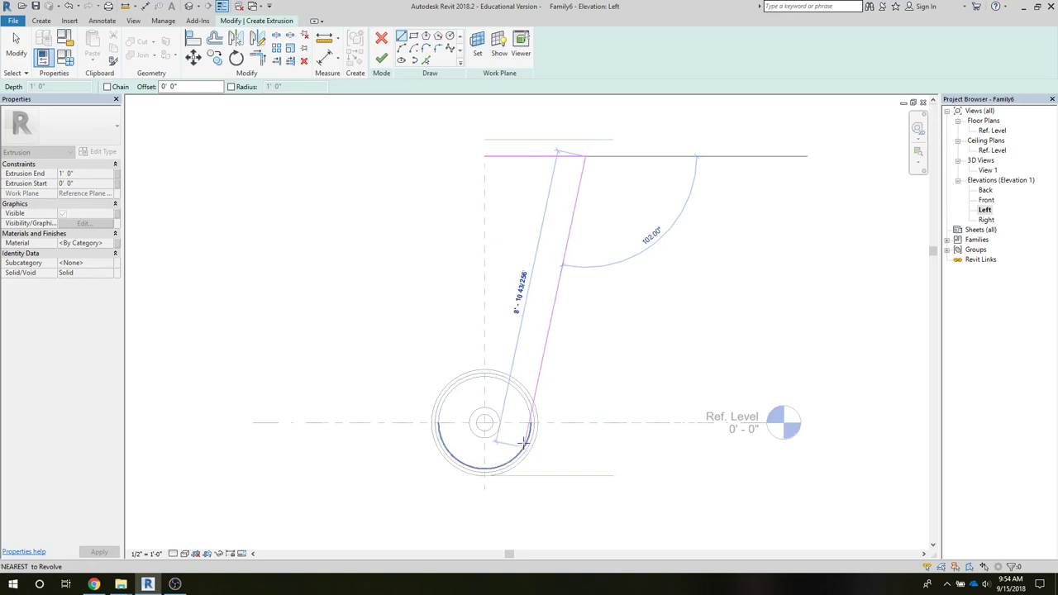
pyautogui.click(519, 441)
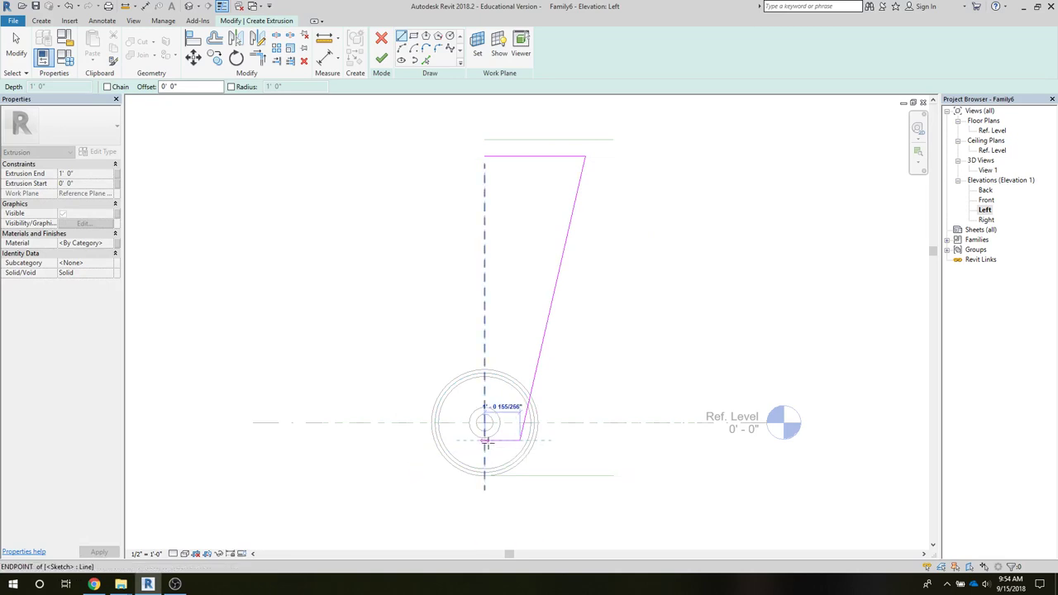
pyautogui.click(485, 440)
pyautogui.press('Escape')
pyautogui.press('Escape')
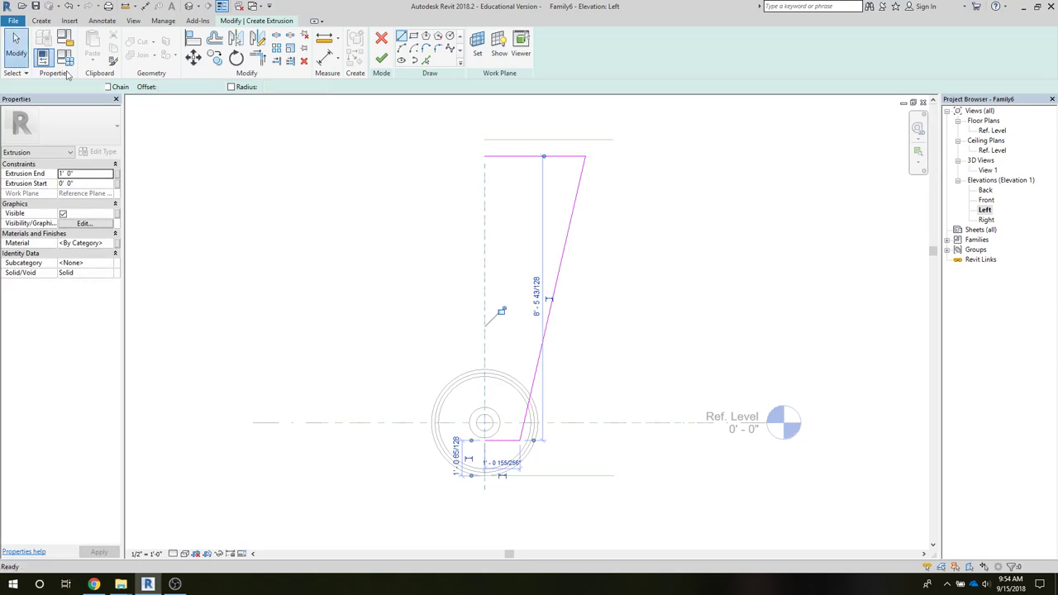
# - Mirror the sloped sketch line across the centre plane
pyautogui.click(564, 252)
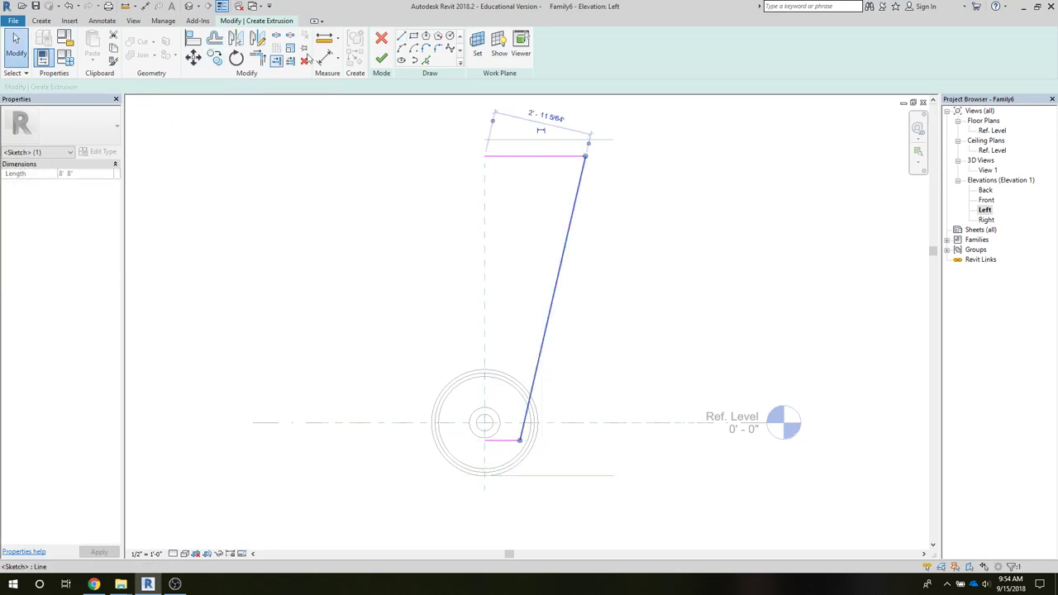
pyautogui.click(257, 41)
pyautogui.click(485, 203)
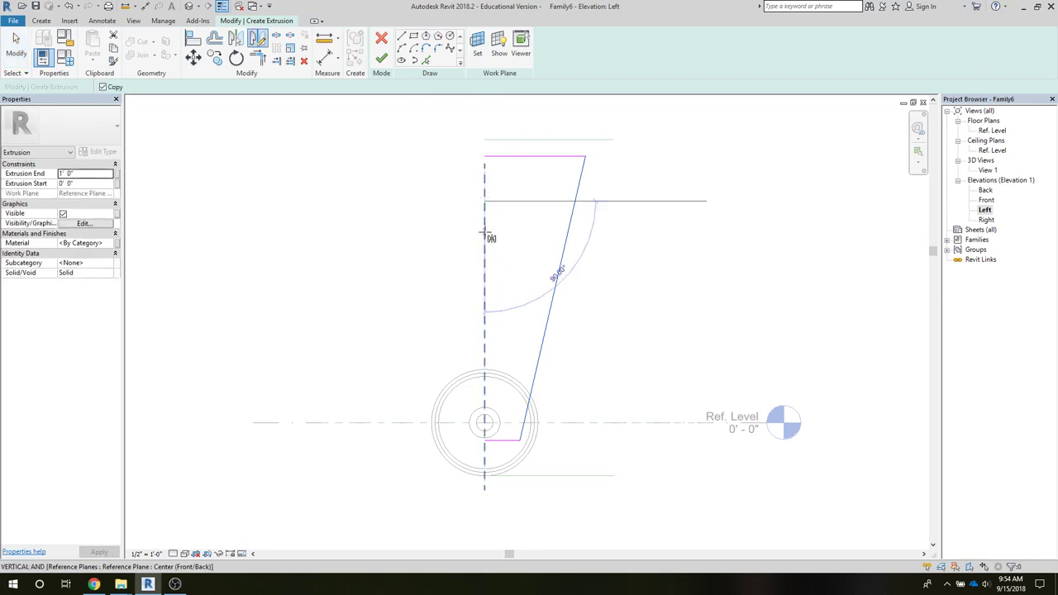
pyautogui.click(409, 218)
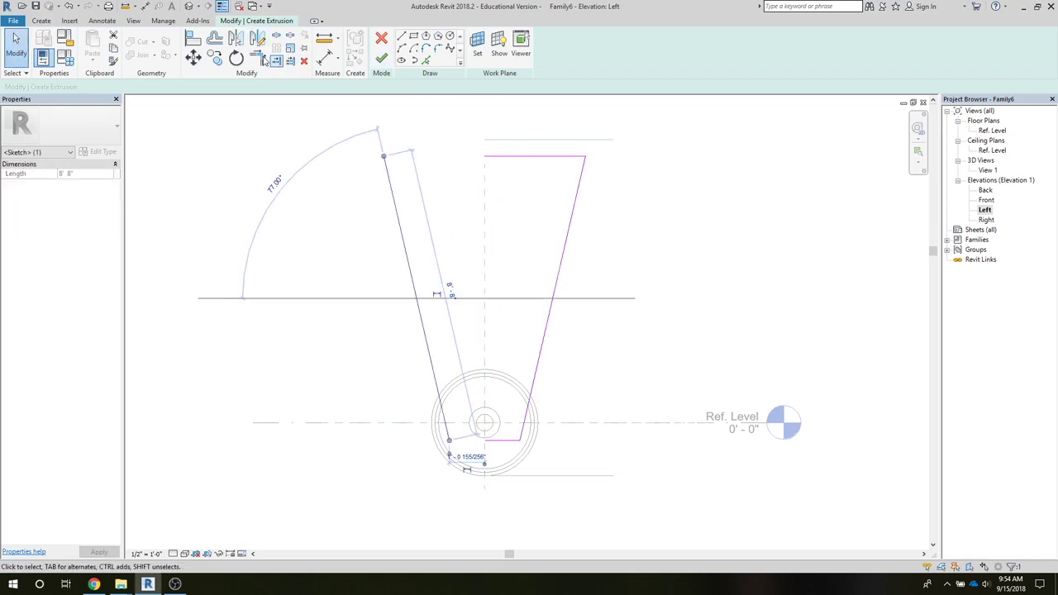
pyautogui.press('Escape')
# - Trim the top and bottom edges to corner with the mirrored side and finish the leg extrusion
pyautogui.press('t')
pyautogui.press('r')
pyautogui.click(497, 157)
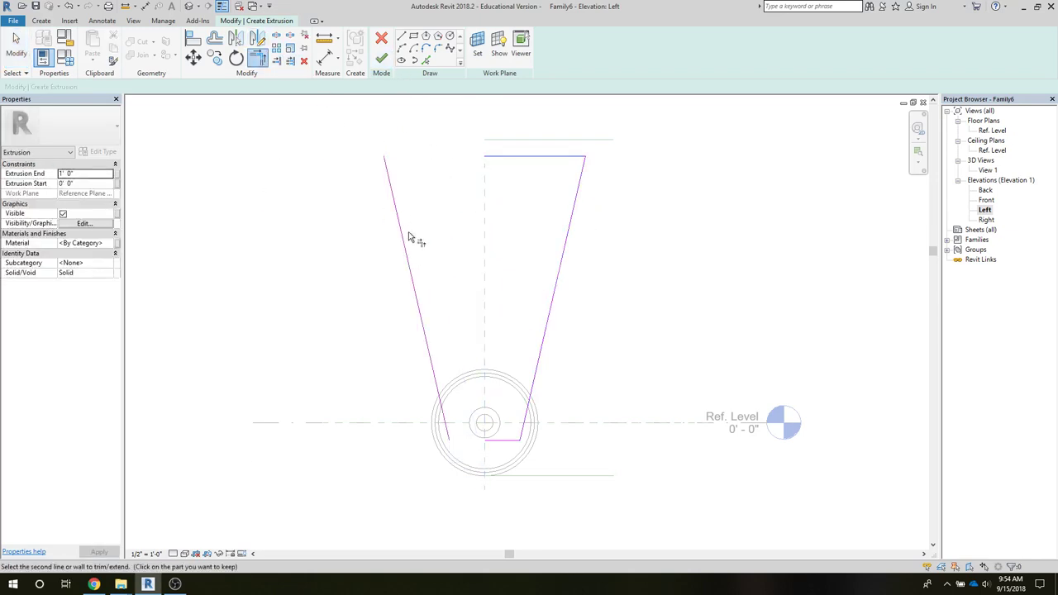
pyautogui.click(412, 251)
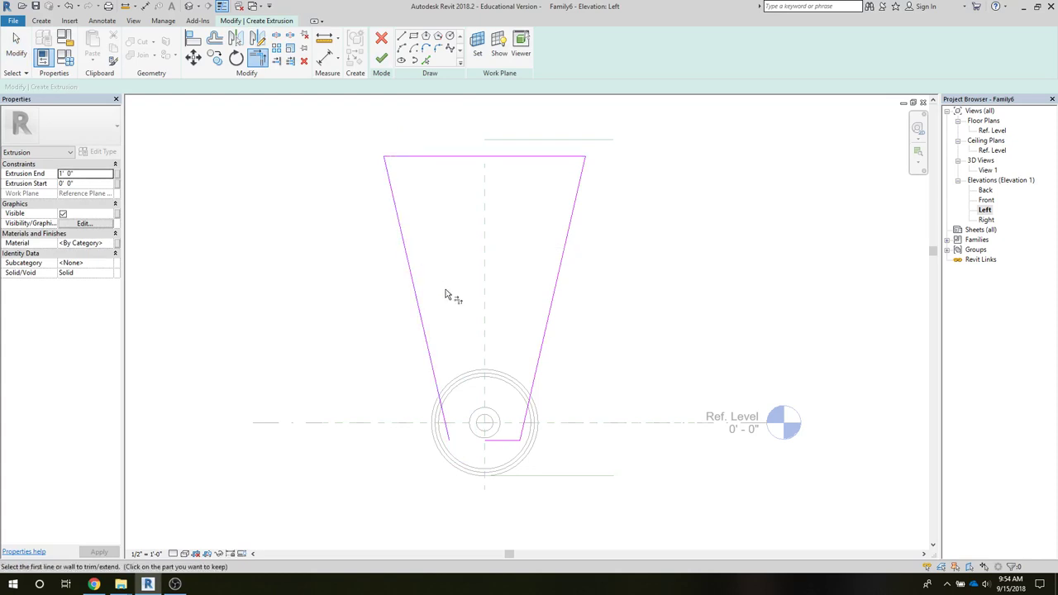
pyautogui.click(513, 438)
pyautogui.click(434, 361)
pyautogui.click(381, 60)
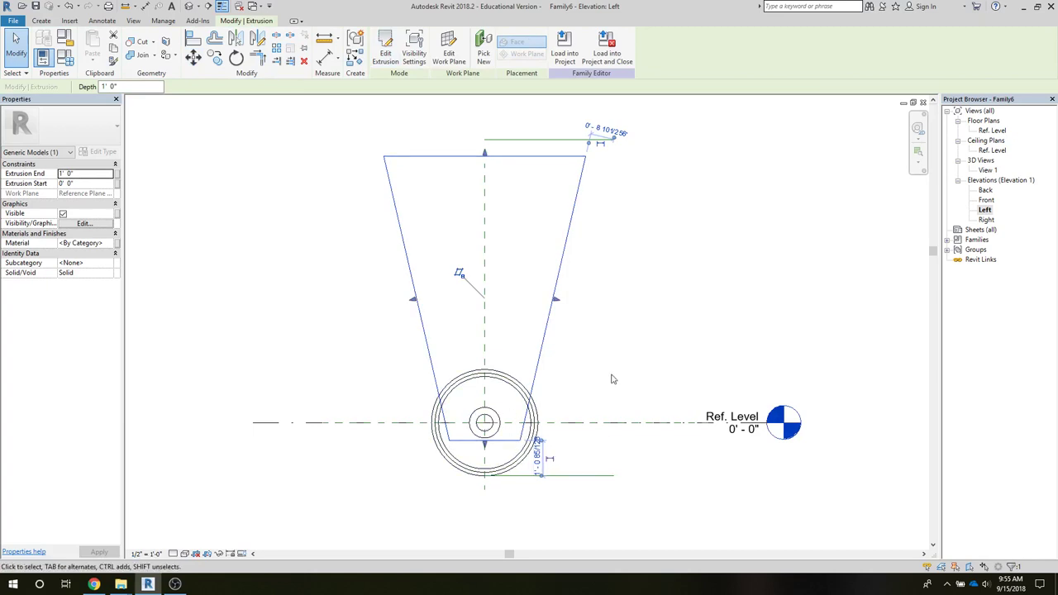
pyautogui.press('Escape')
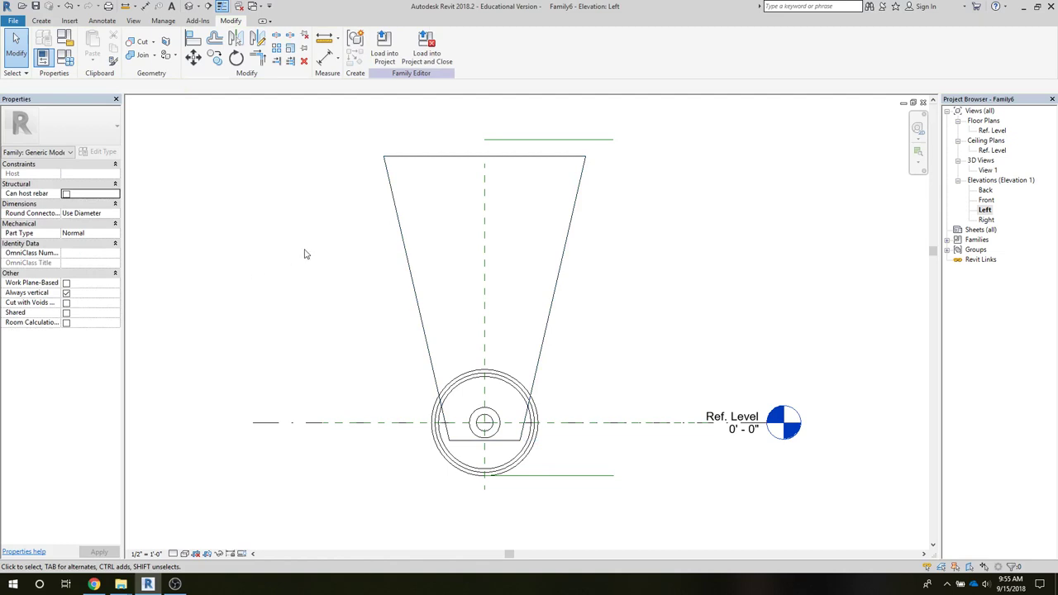
# - Sketch a thin rectangle along the trapezoid top, set its width to 6', and finish the extrusion
pyautogui.click(39, 21)
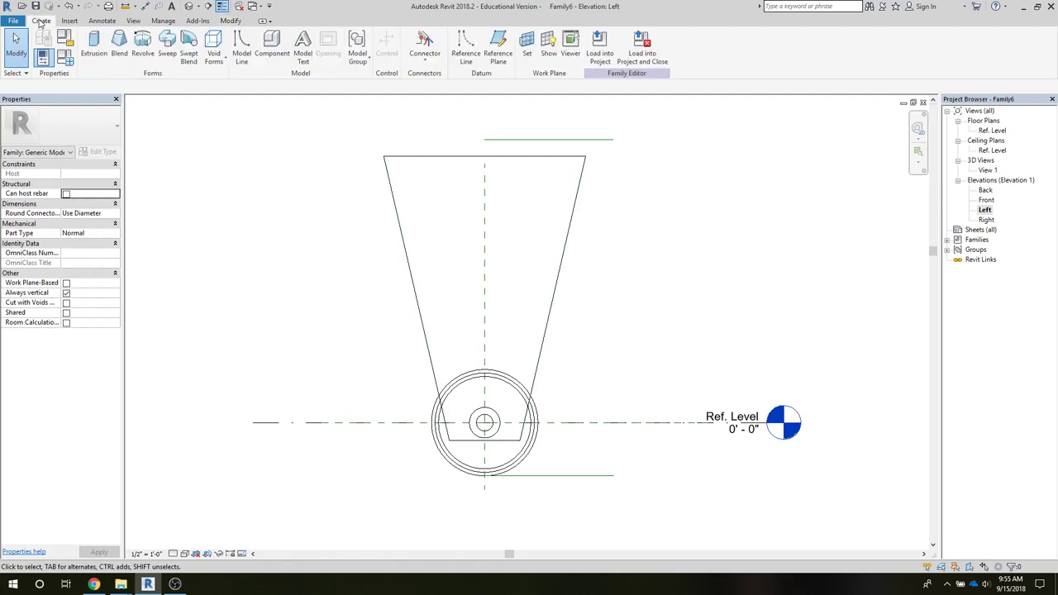
pyautogui.click(89, 45)
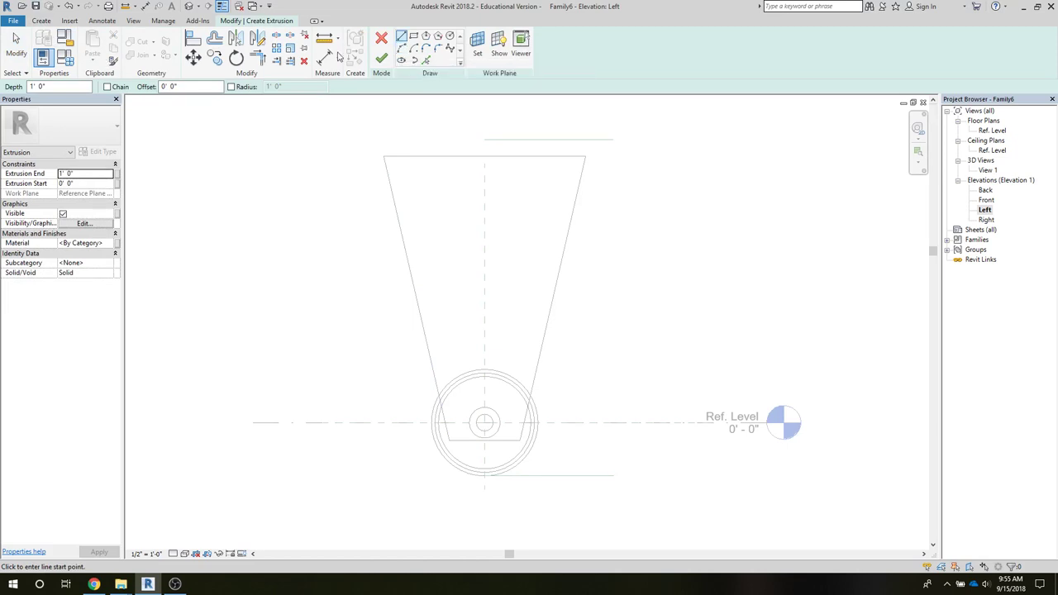
pyautogui.click(415, 37)
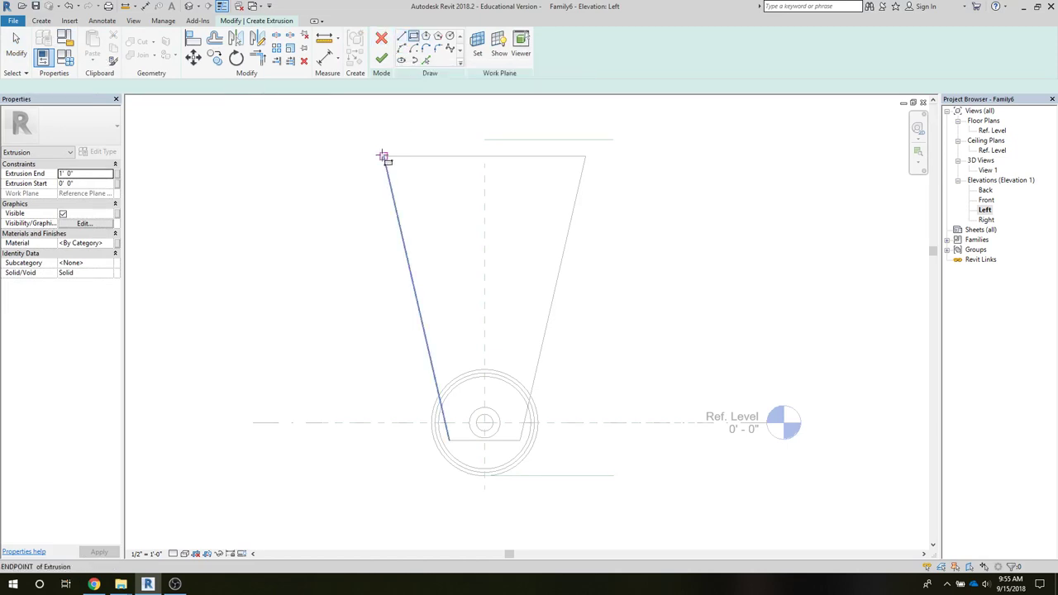
pyautogui.click(384, 156)
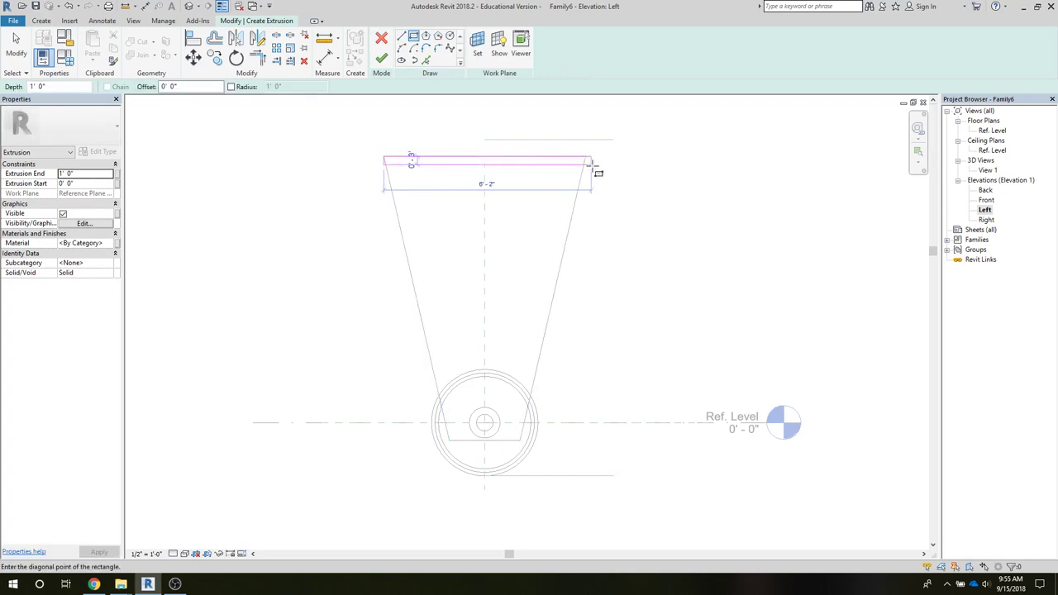
pyautogui.scroll(3, 594, 165)
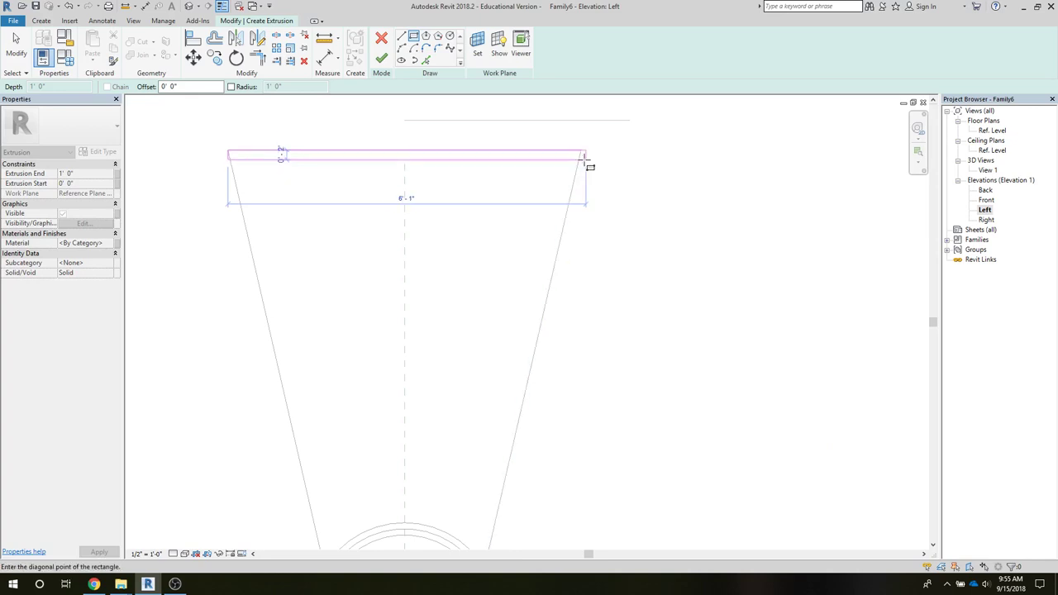
pyautogui.click(588, 159)
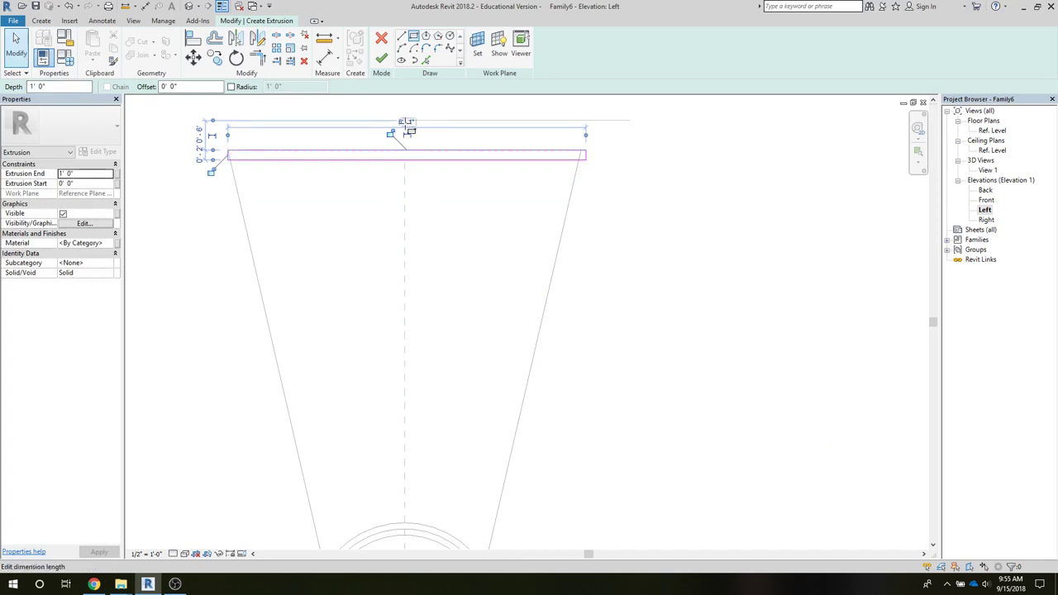
pyautogui.click(404, 122)
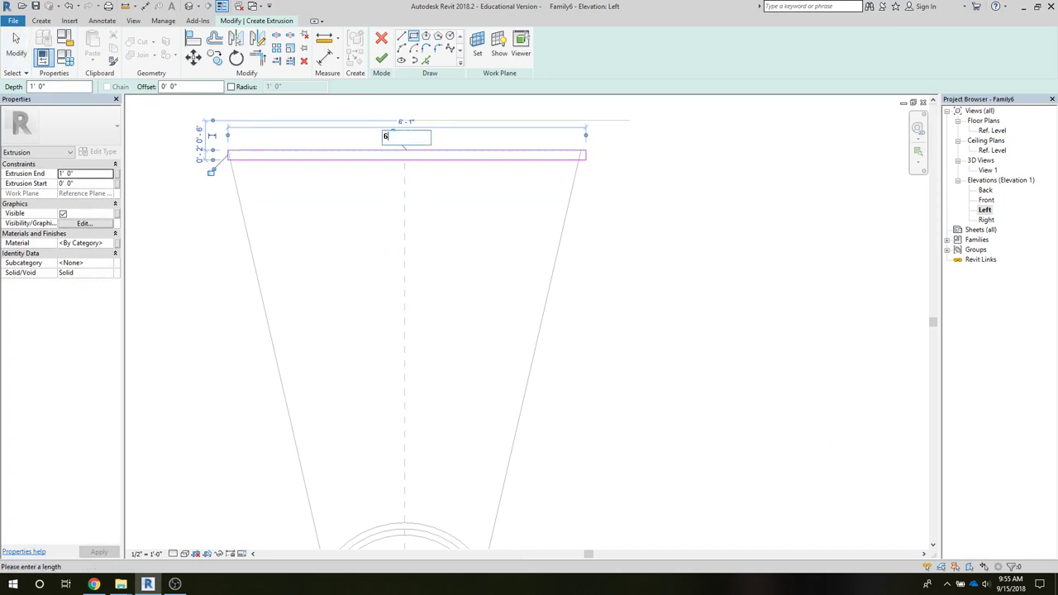
pyautogui.press('Return')
pyautogui.click(382, 60)
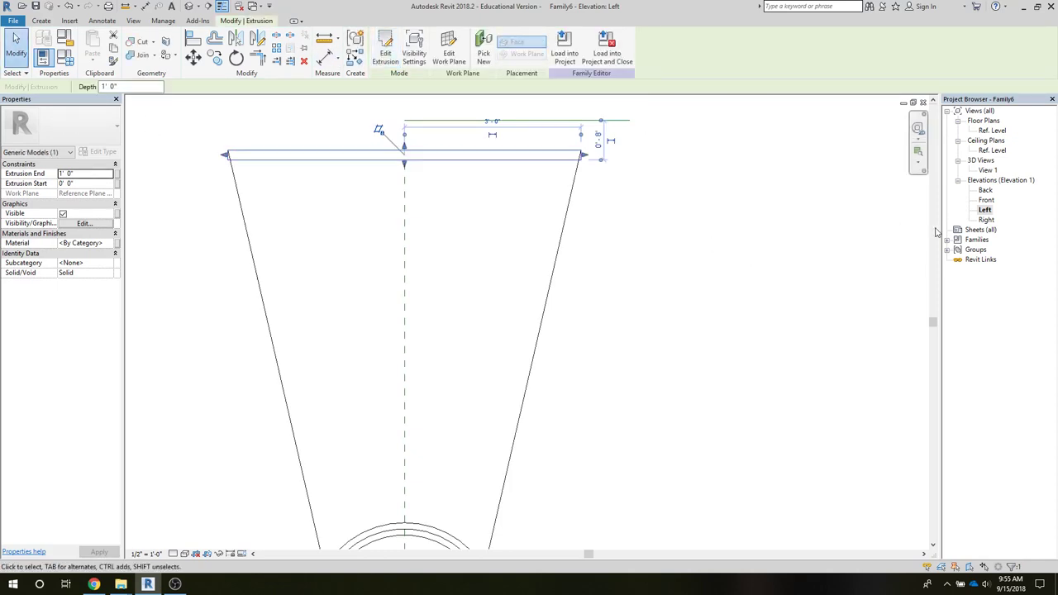
# - In the Front elevation, thin the vertical extrusion to 0' 1" deep
pyautogui.doubleClick(987, 201)
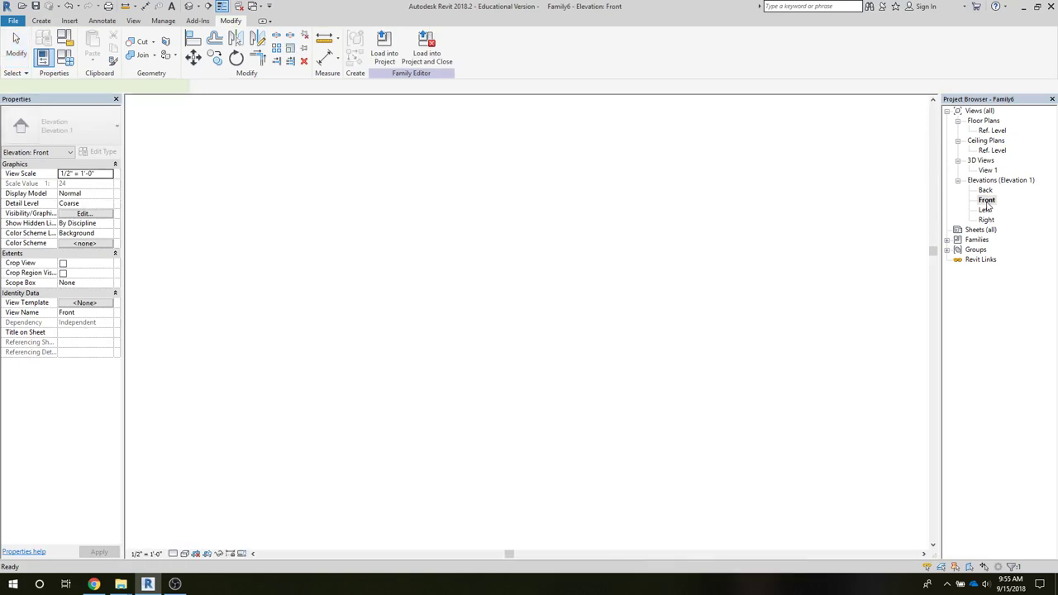
pyautogui.click(435, 278)
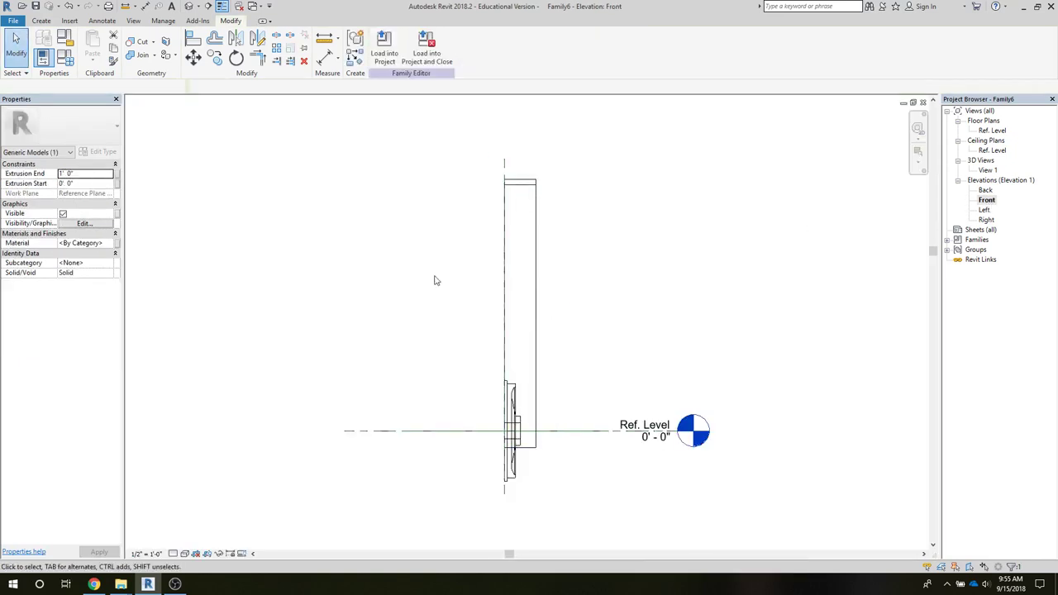
pyautogui.click(534, 313)
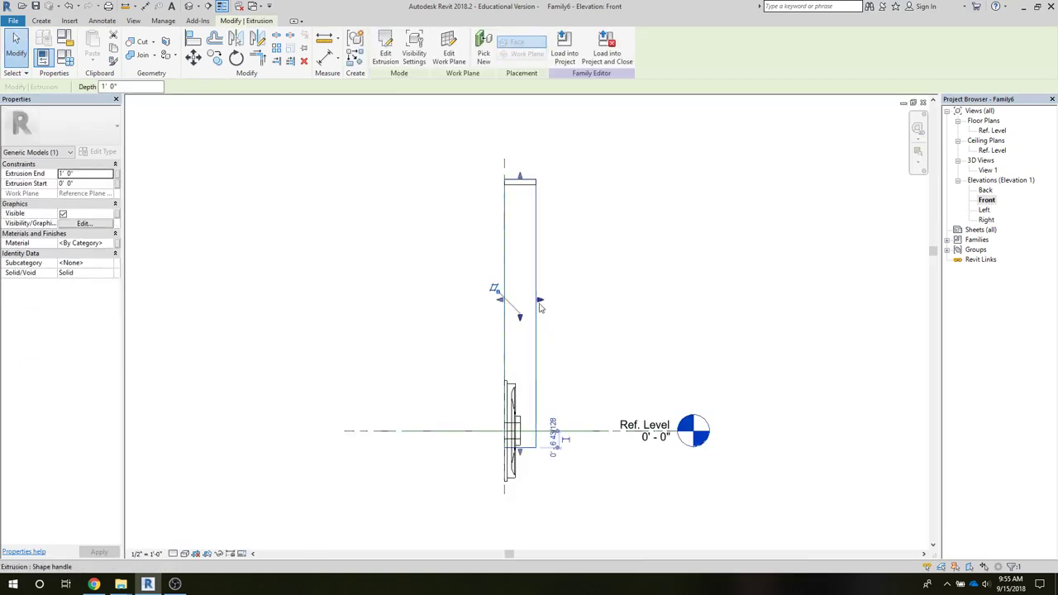
pyautogui.moveTo(539, 301); pyautogui.dragTo(514, 302)
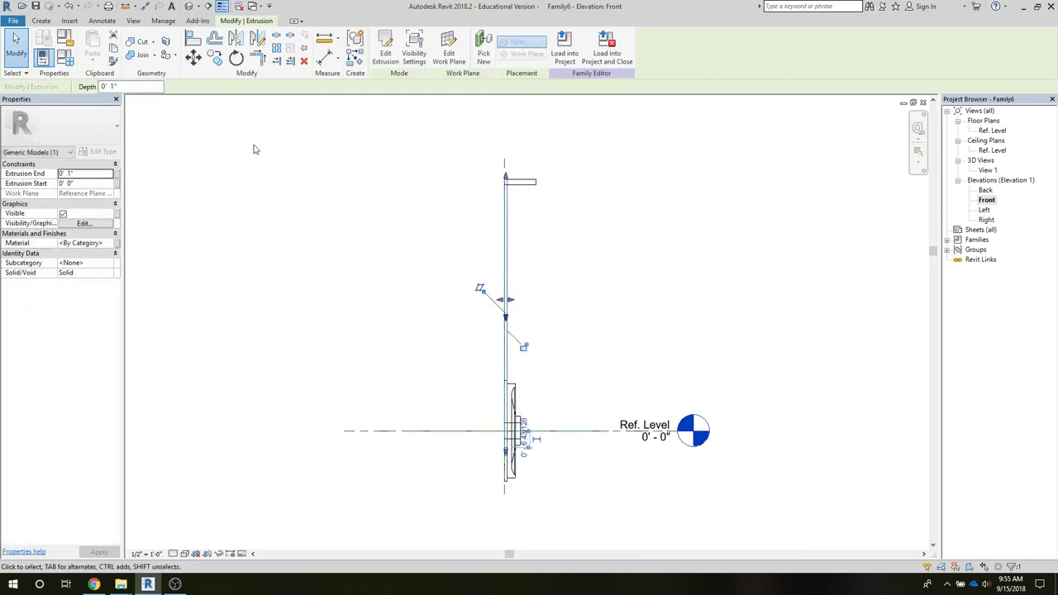
# - Move the wheel revolve 3" to the right and begin mirroring it about a drawn axis
pyautogui.scroll(3, 484, 464)
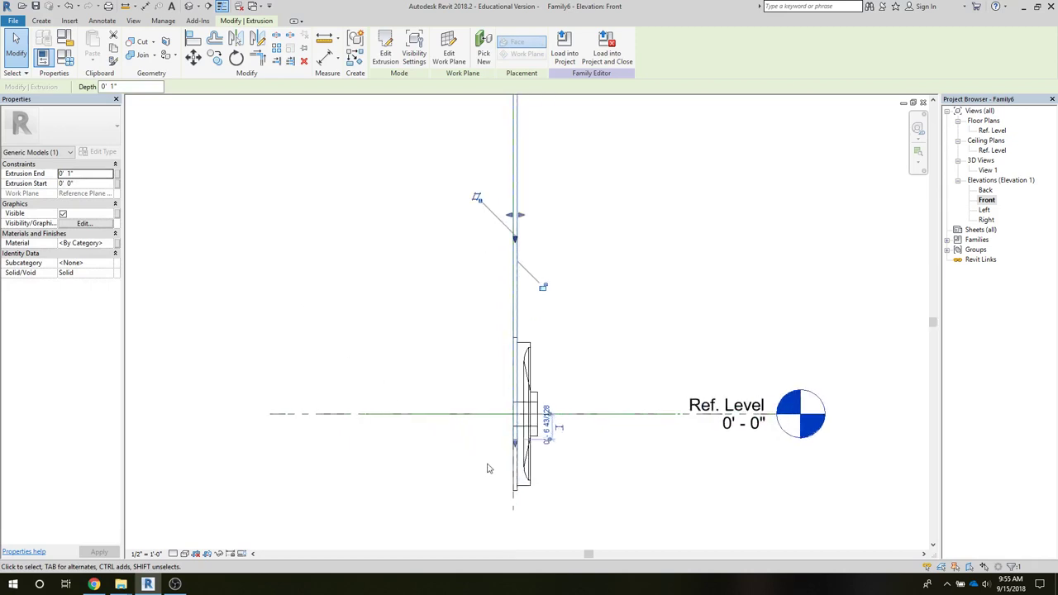
pyautogui.click(541, 317)
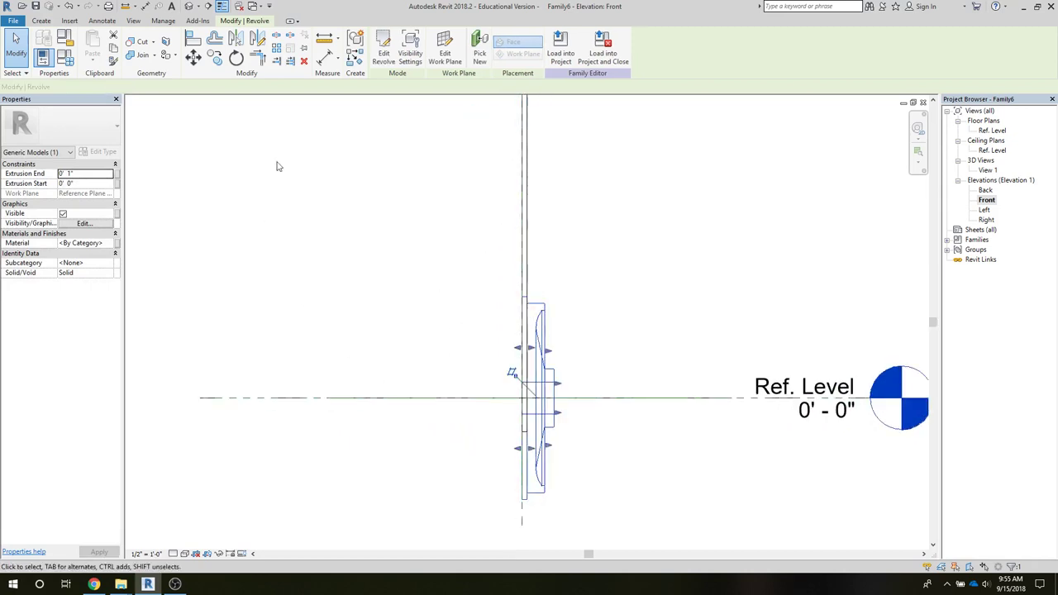
pyautogui.click(194, 56)
pyautogui.click(543, 304)
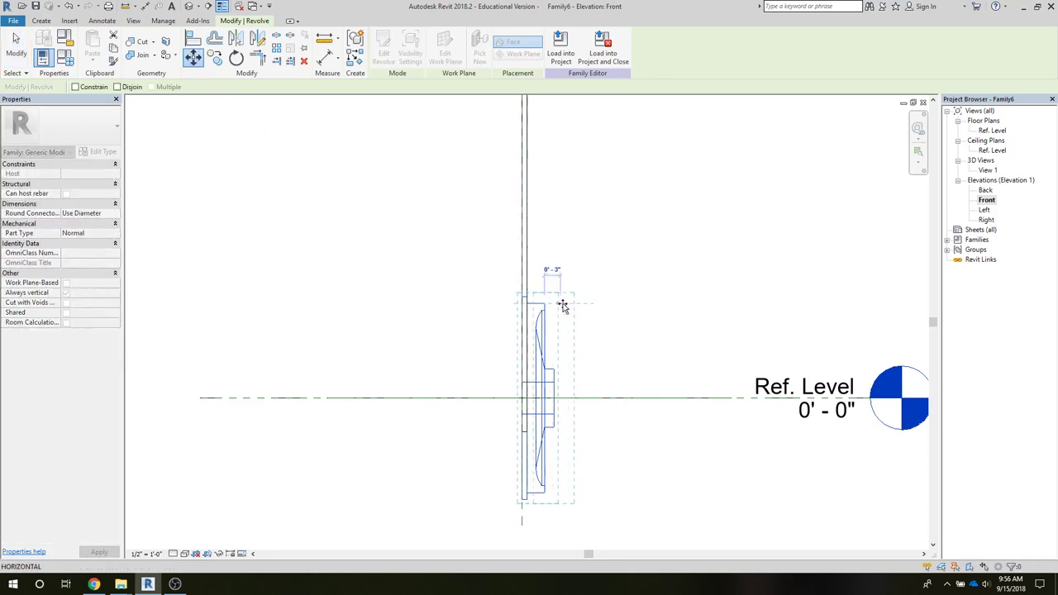
pyautogui.click(563, 306)
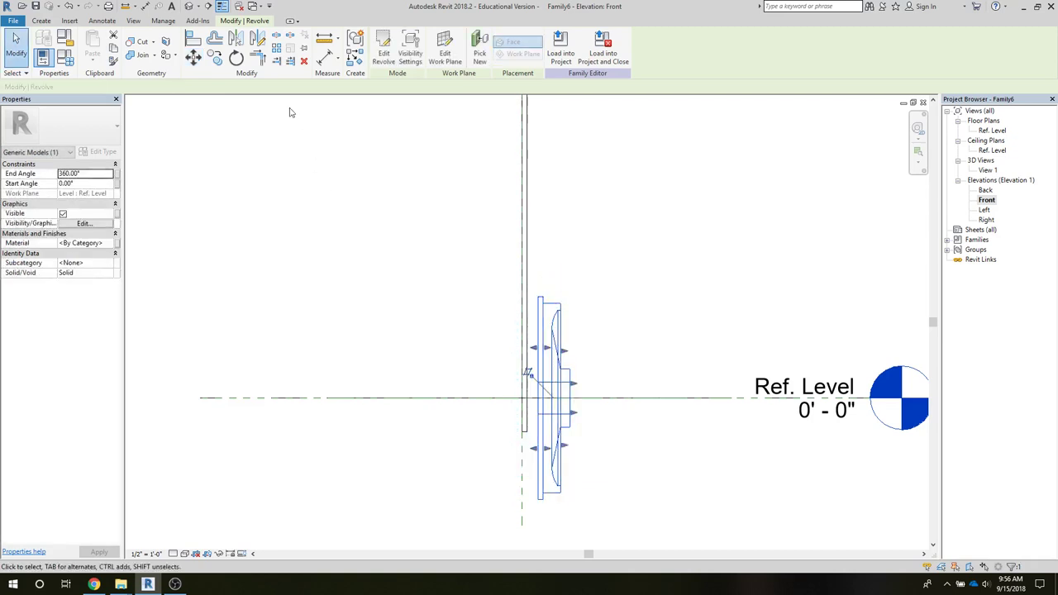
pyautogui.click(255, 44)
pyautogui.click(522, 448)
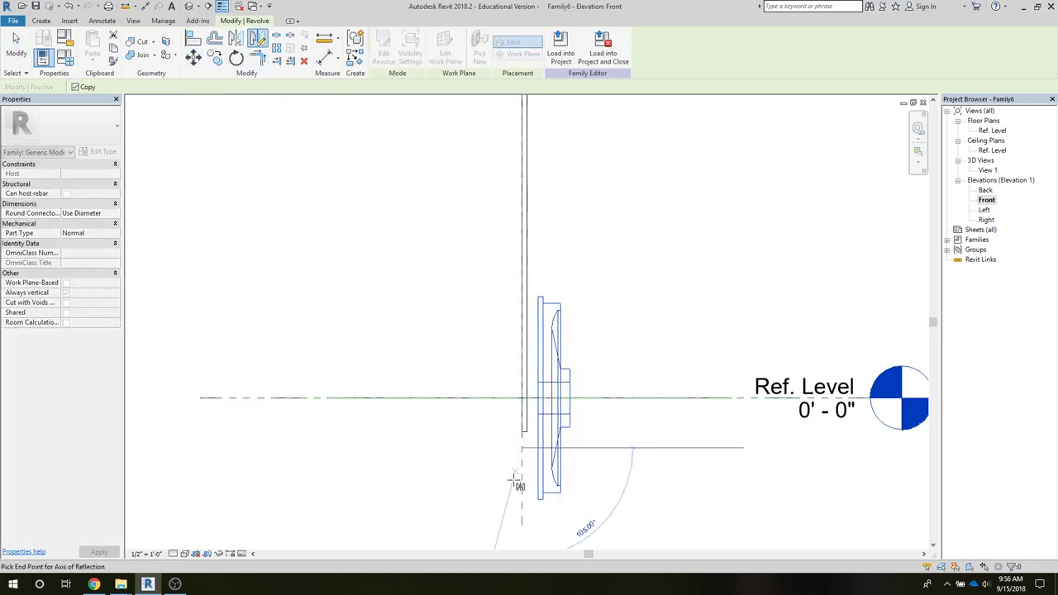
# - Complete the mirrored wheel on the rod's opposite side and stretch the top crossbar out to the left
pyautogui.click(521, 495)
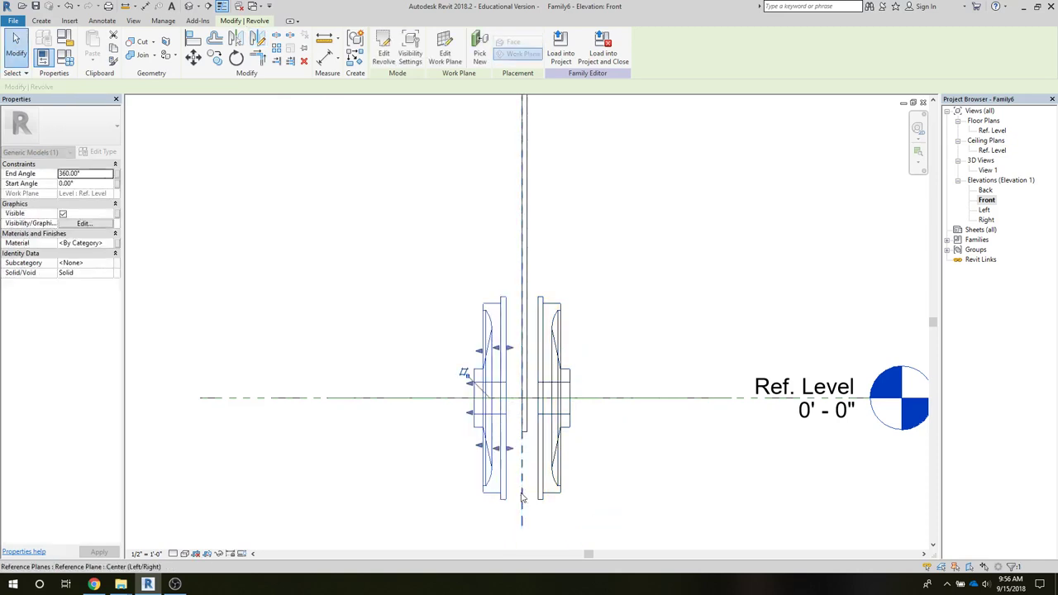
pyautogui.scroll(-3, 409, 248)
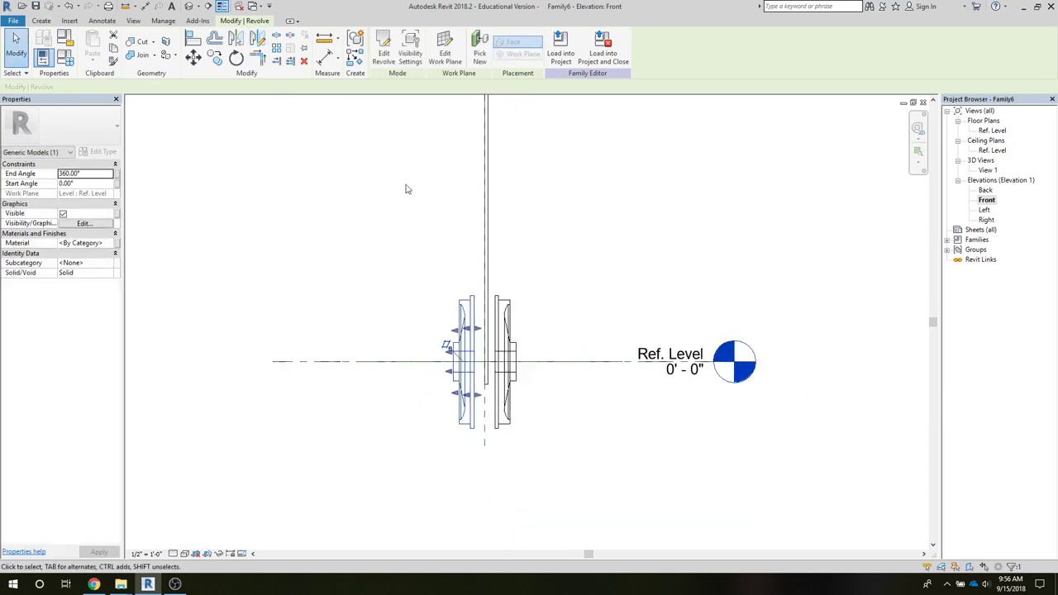
pyautogui.moveTo(406, 190); pyautogui.dragTo(419, 386, button='middle')
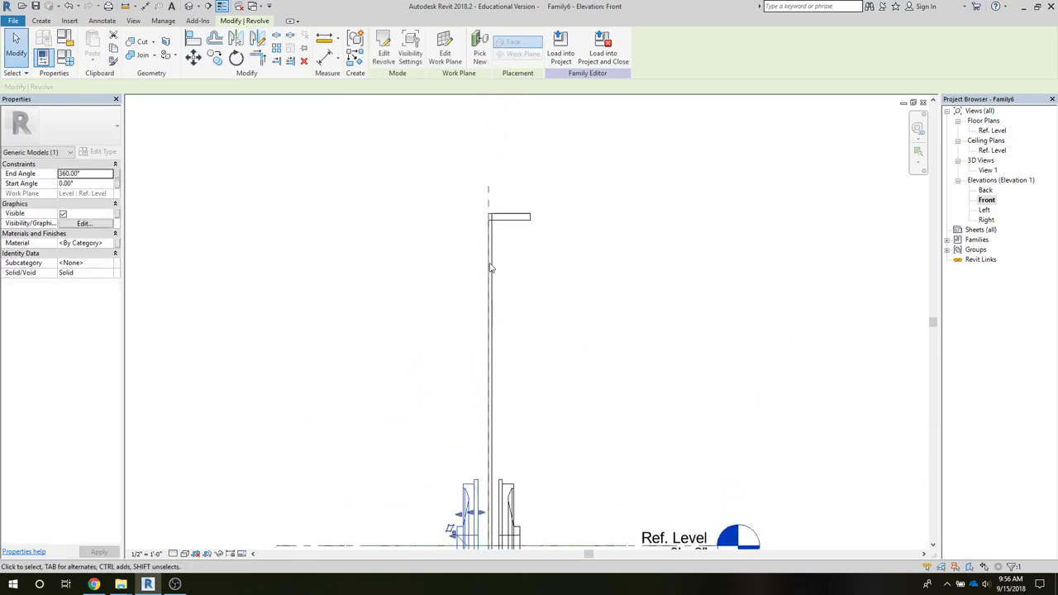
pyautogui.click(487, 219)
pyautogui.moveTo(486, 218); pyautogui.dragTo(450, 221)
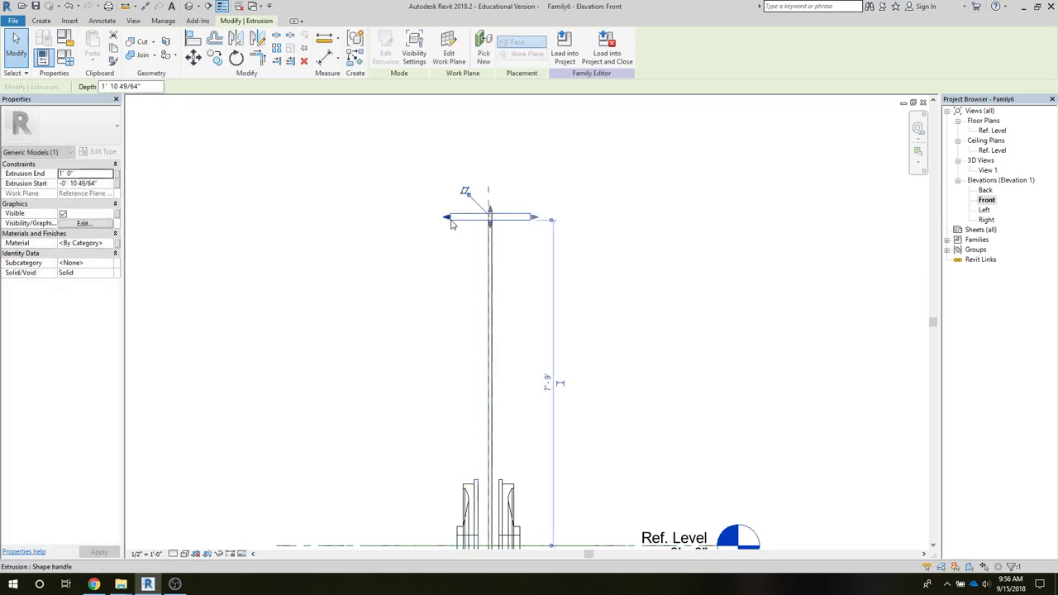
pyautogui.click(364, 247)
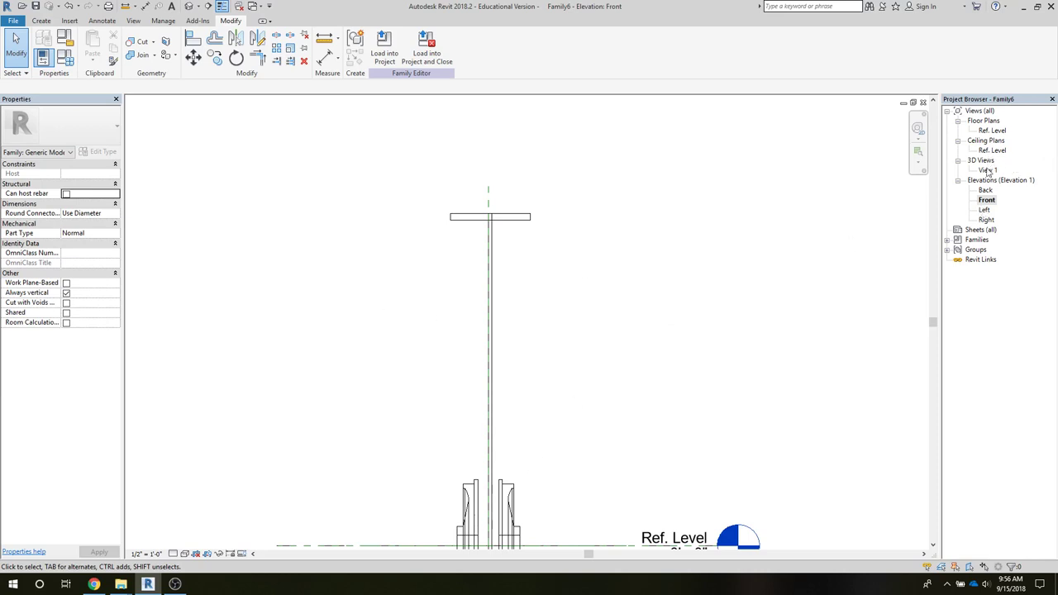
# - In the Left elevation, extrude a thin rectangular vertical bar below the top plate
pyautogui.doubleClick(984, 211)
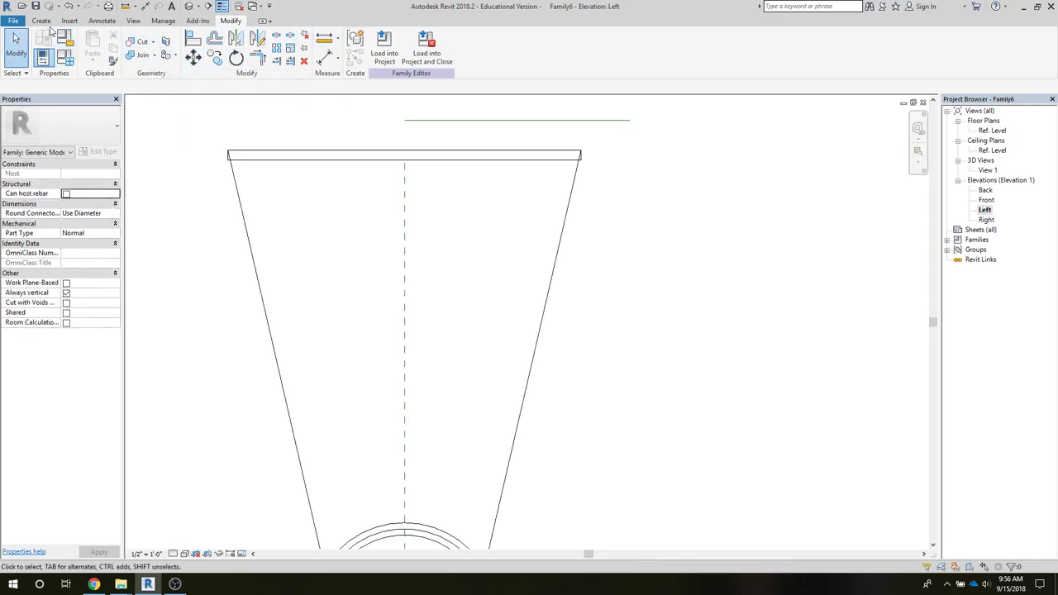
pyautogui.click(45, 22)
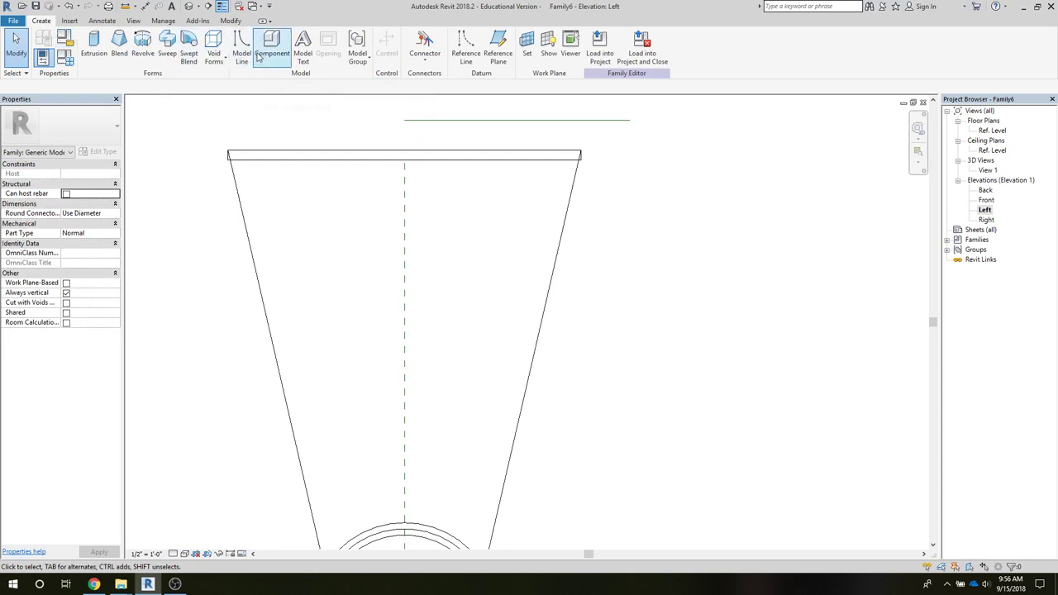
pyautogui.click(93, 46)
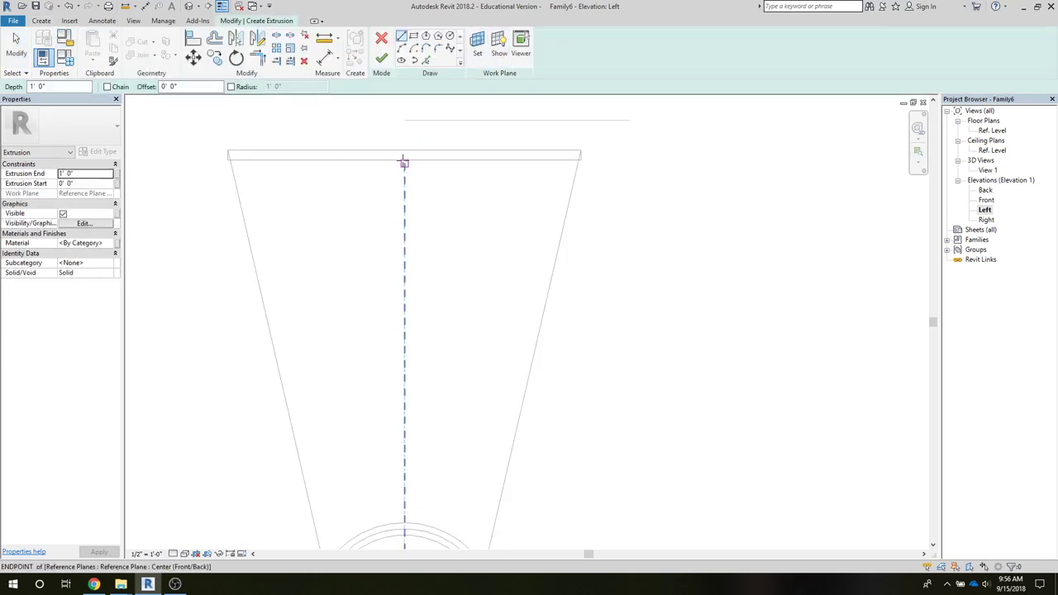
pyautogui.click(404, 163)
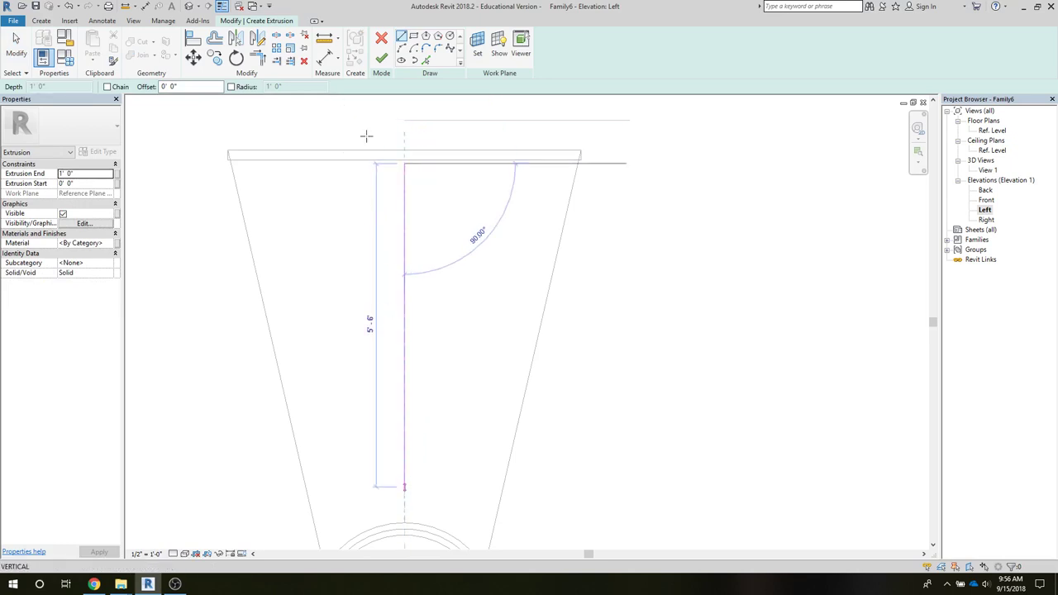
pyautogui.click(414, 38)
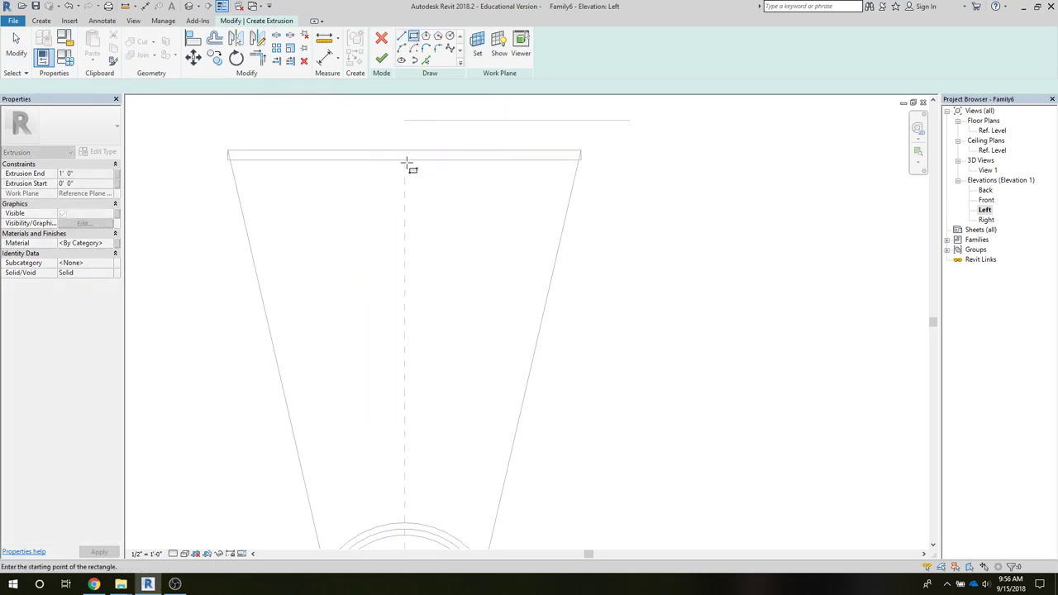
pyautogui.click(429, 161)
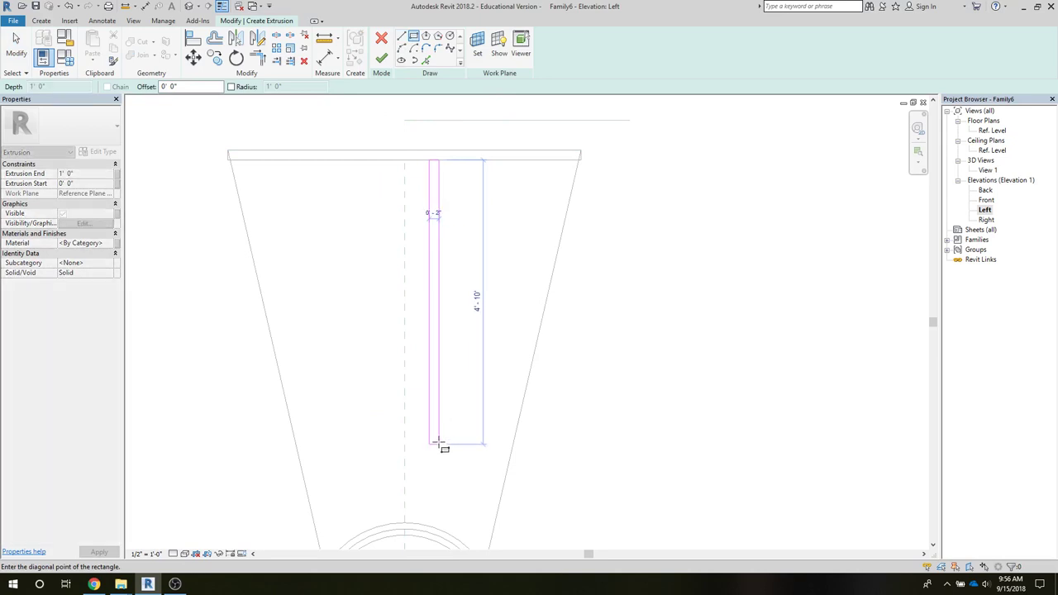
pyautogui.click(439, 507)
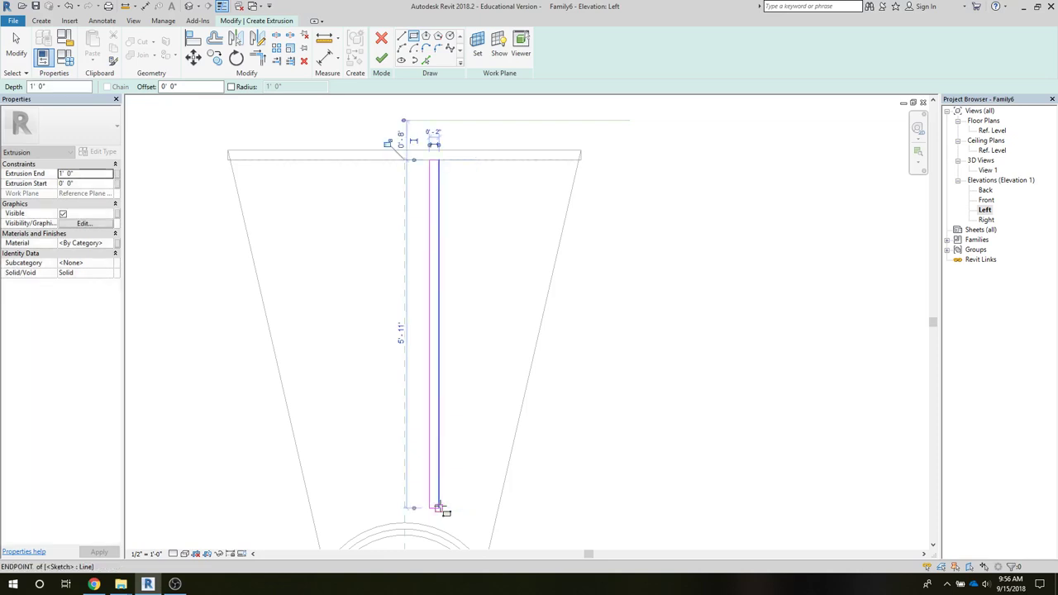
pyautogui.click(13, 38)
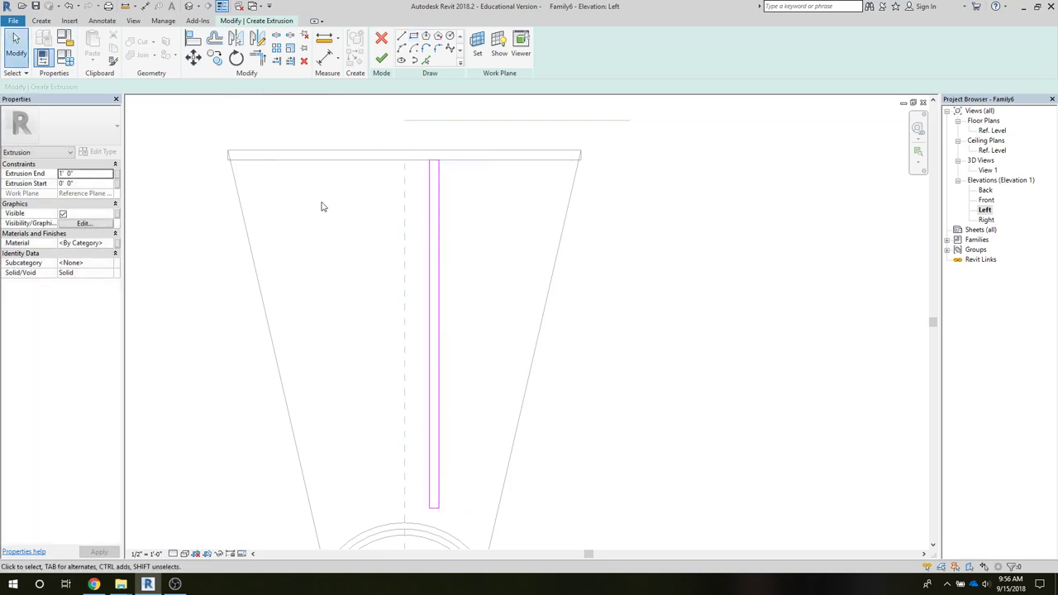
pyautogui.click(382, 60)
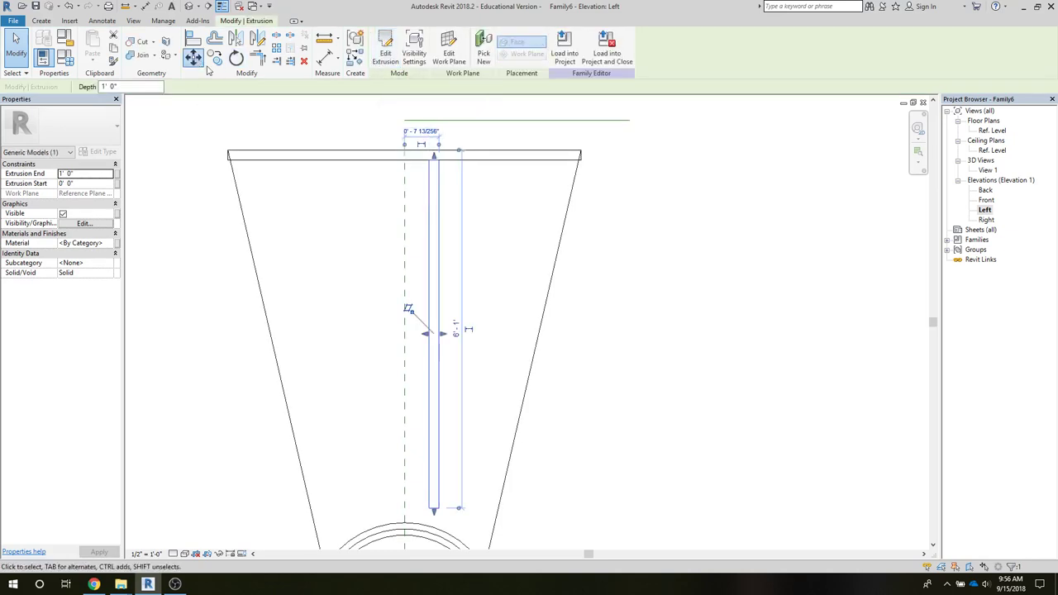
# - Move the new bar so it is centred on the vertical reference plane
pyautogui.scroll(2, 434, 162)
pyautogui.click(433, 161)
pyautogui.click(383, 165)
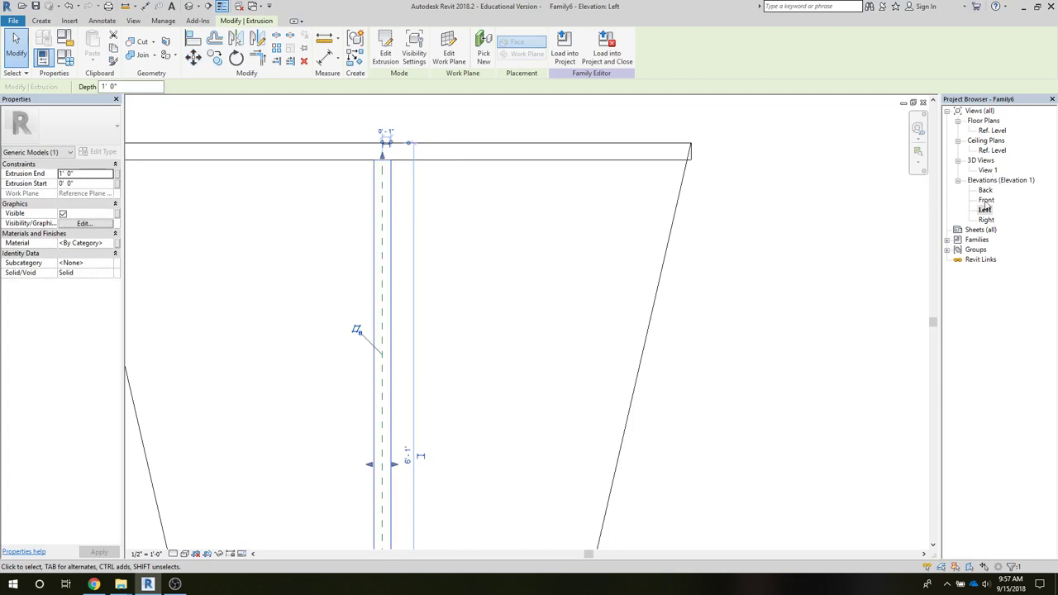
# - In the Front elevation, set the bar's Extrusion End to 0' 9", then return to the Left elevation
pyautogui.doubleClick(986, 200)
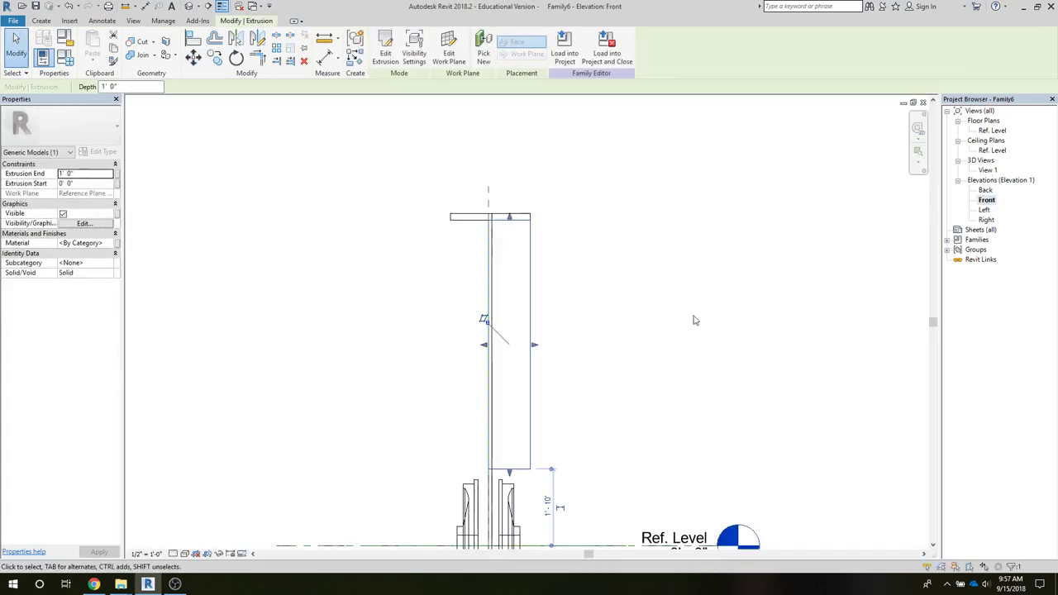
pyautogui.moveTo(534, 345); pyautogui.dragTo(521, 346)
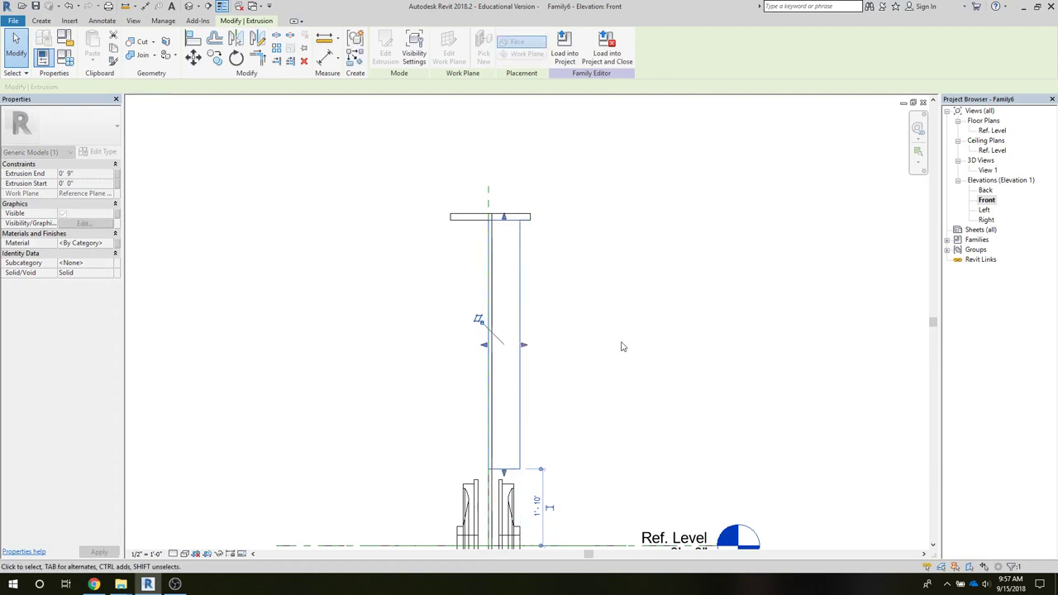
pyautogui.scroll(-1, 621, 345)
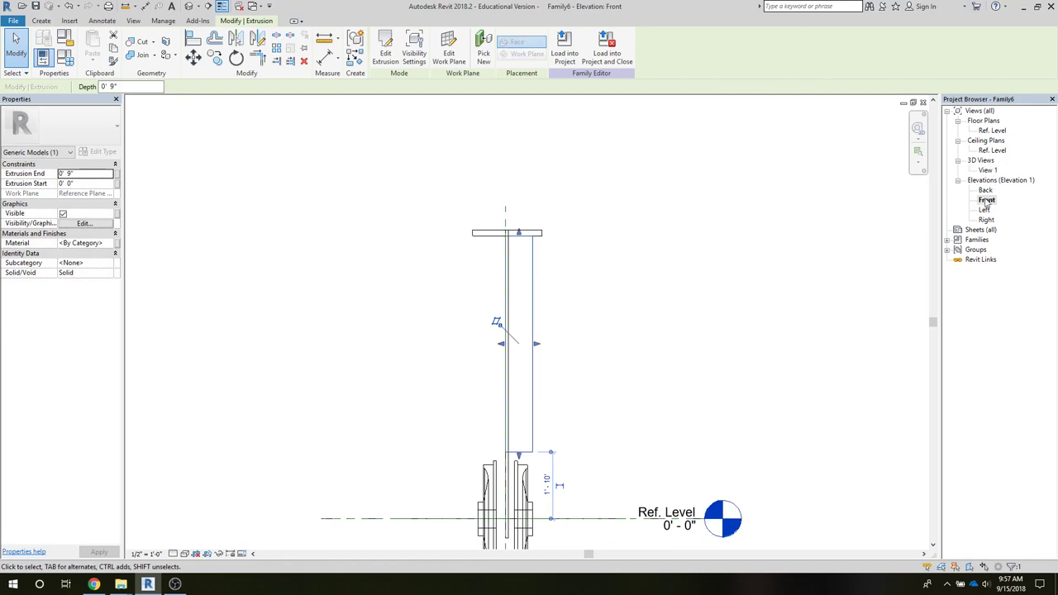
pyautogui.doubleClick(985, 210)
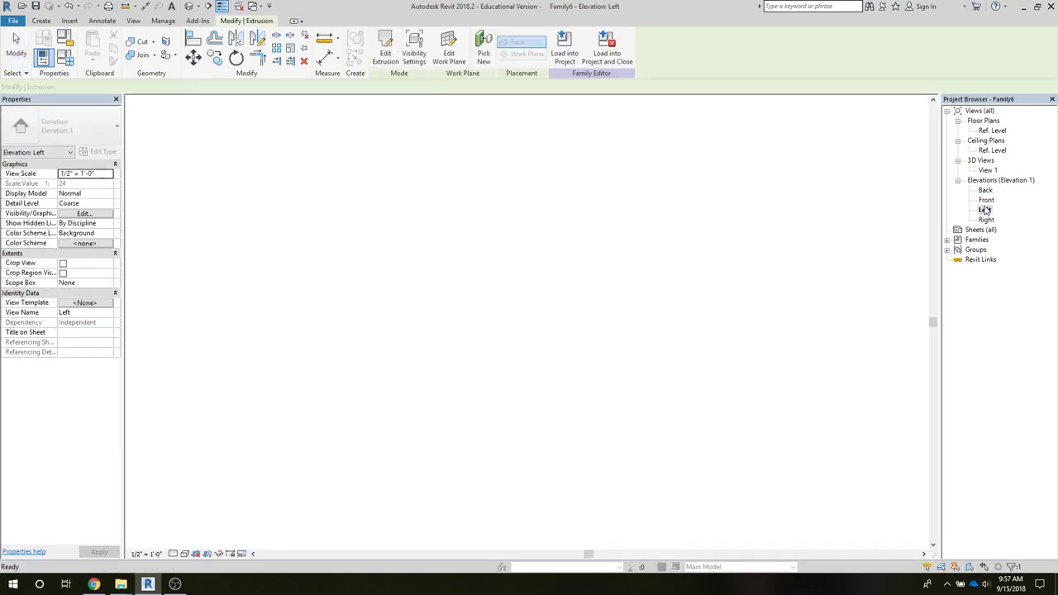
pyautogui.scroll(-5, 565, 390)
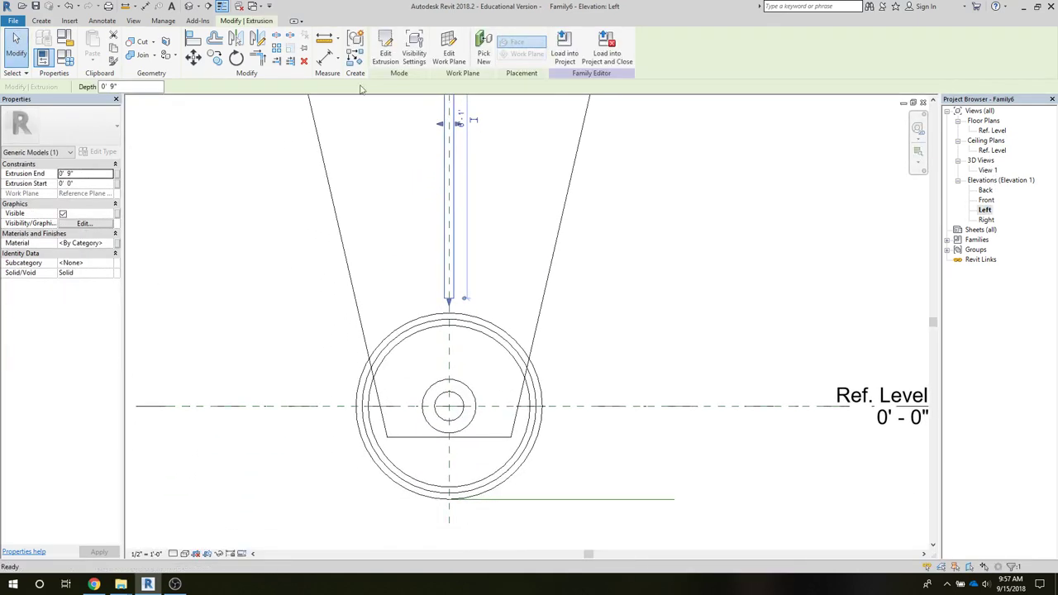
# - Extrude a small circle centred at the reference planes' intersection in the wheel hub
pyautogui.click(41, 20)
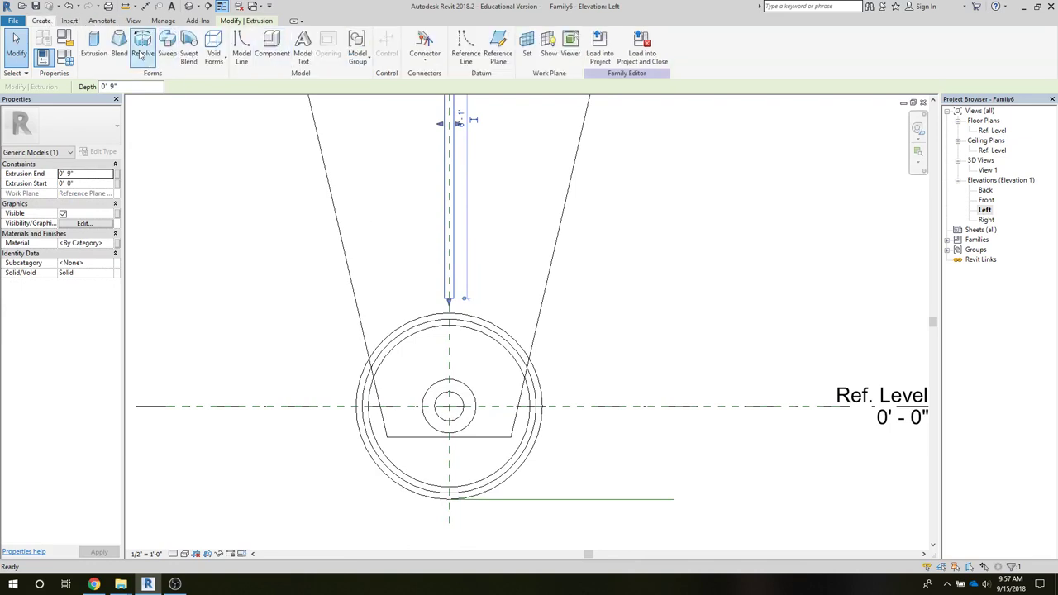
pyautogui.click(94, 47)
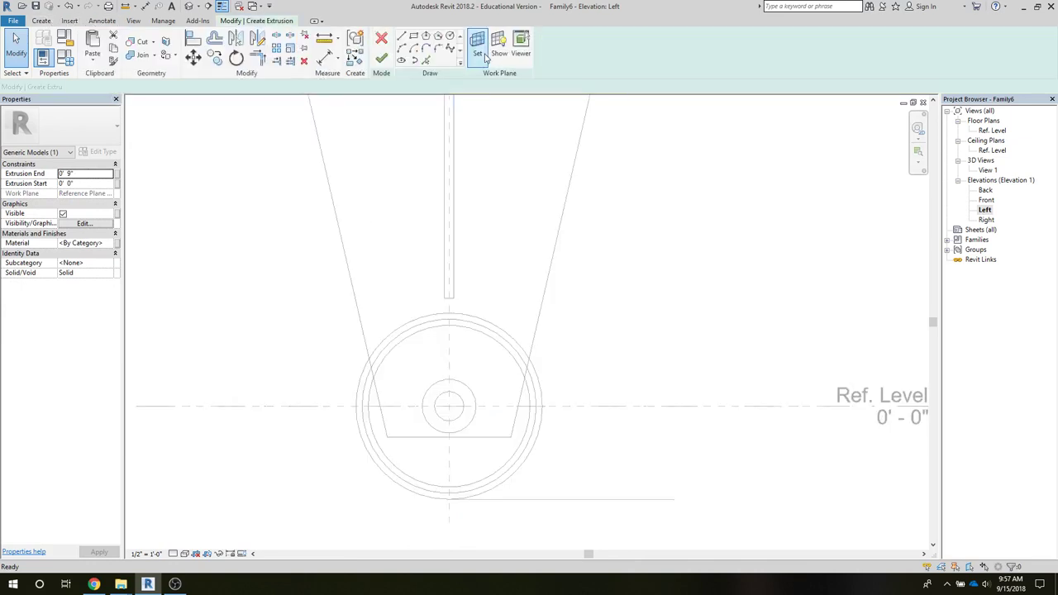
pyautogui.click(451, 39)
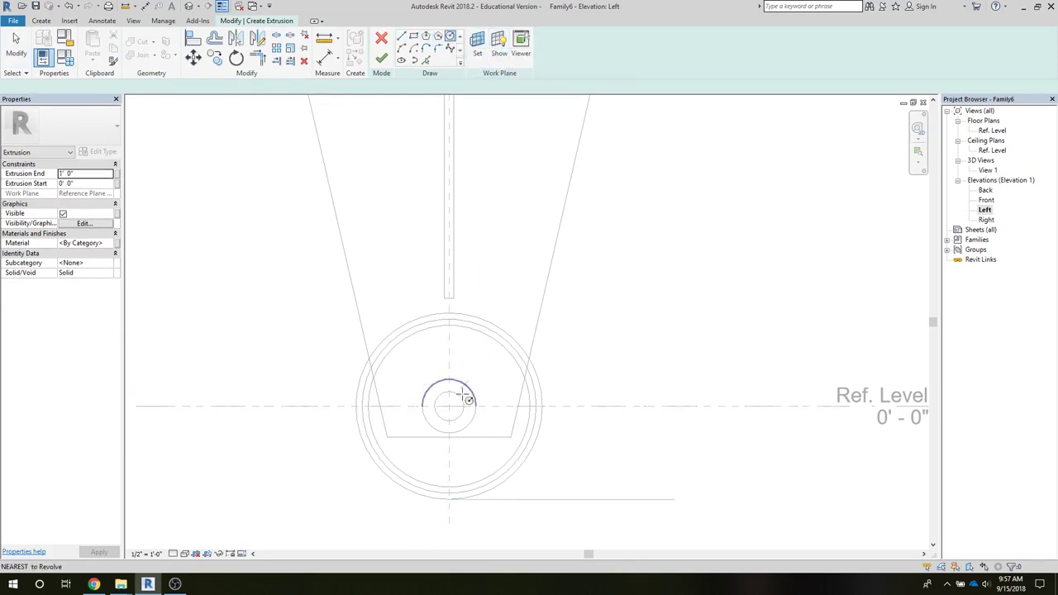
pyautogui.click(449, 407)
pyautogui.scroll(4, 451, 418)
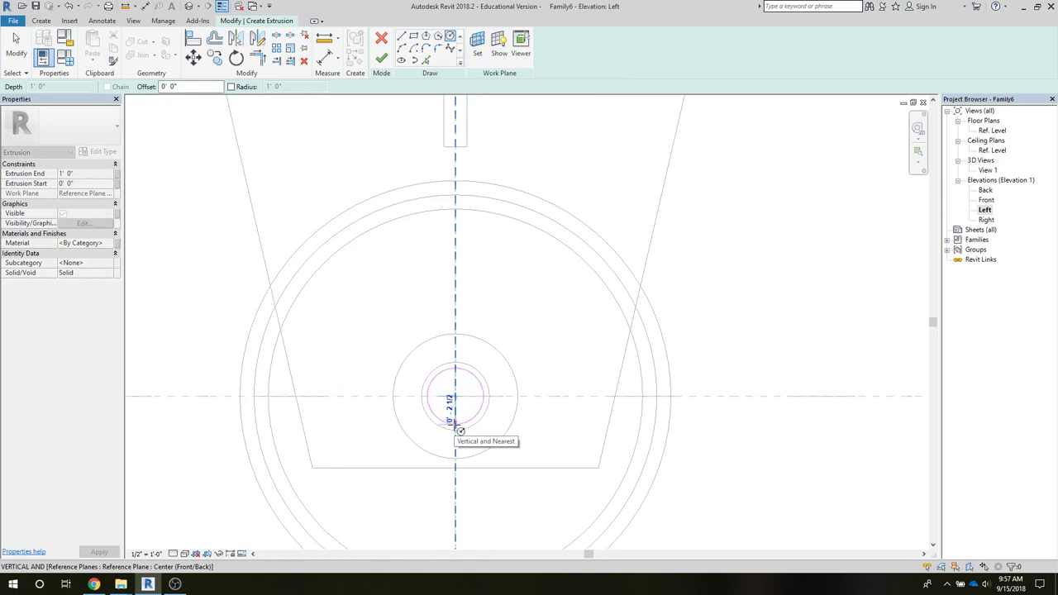
pyautogui.click(456, 429)
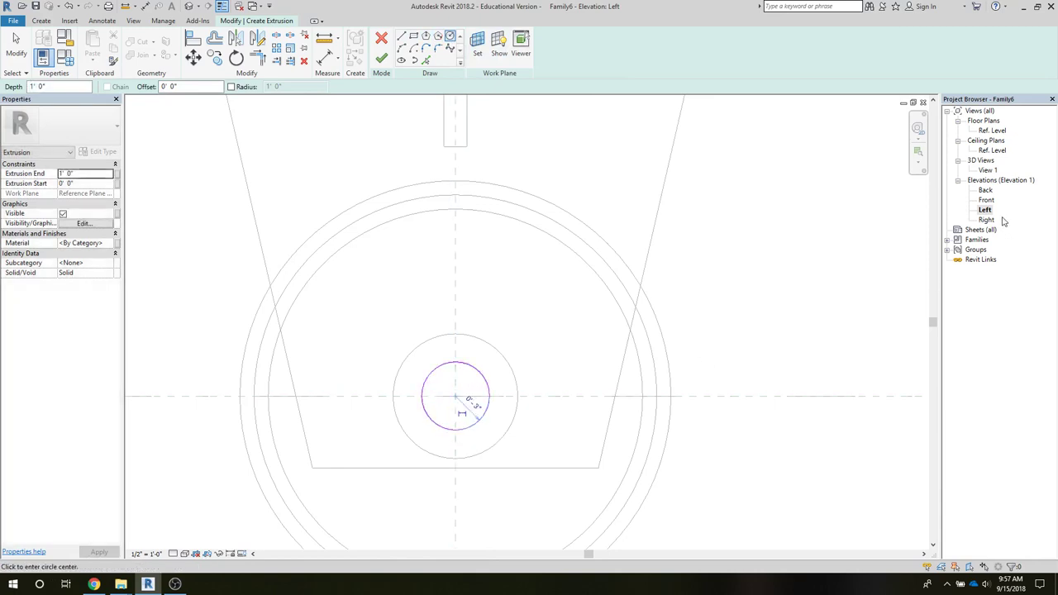
pyautogui.click(380, 60)
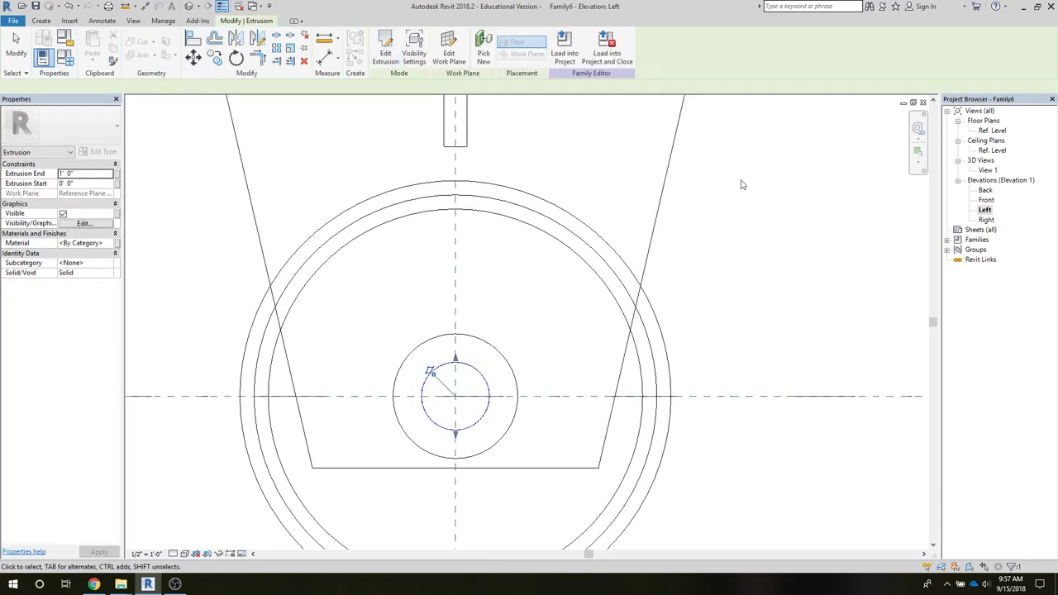
# - In the Front elevation, extend the axle extrusion's start outward to -0' 3"
pyautogui.doubleClick(987, 200)
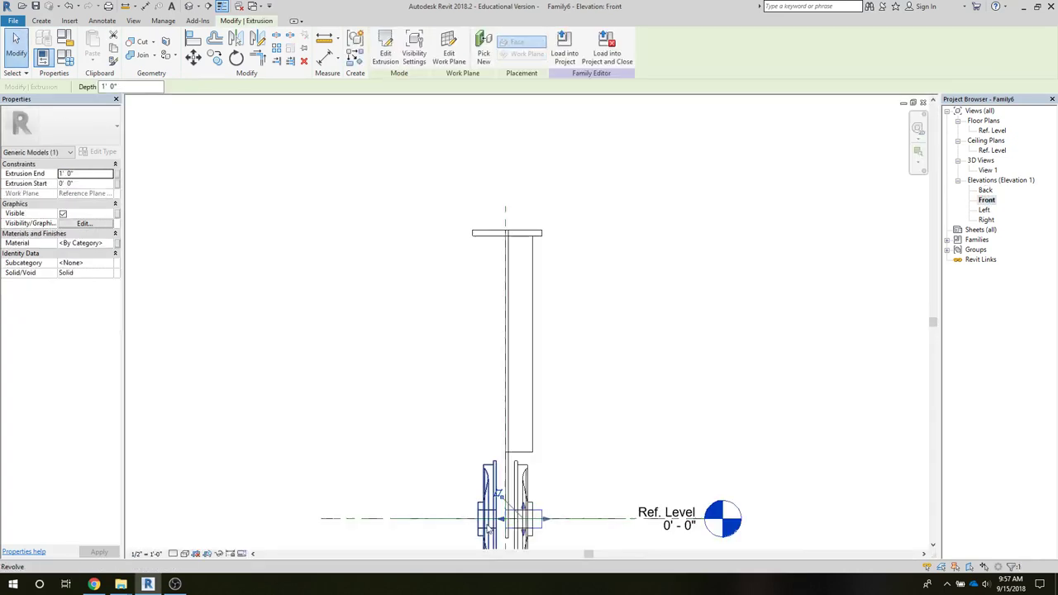
pyautogui.moveTo(501, 521); pyautogui.dragTo(468, 521)
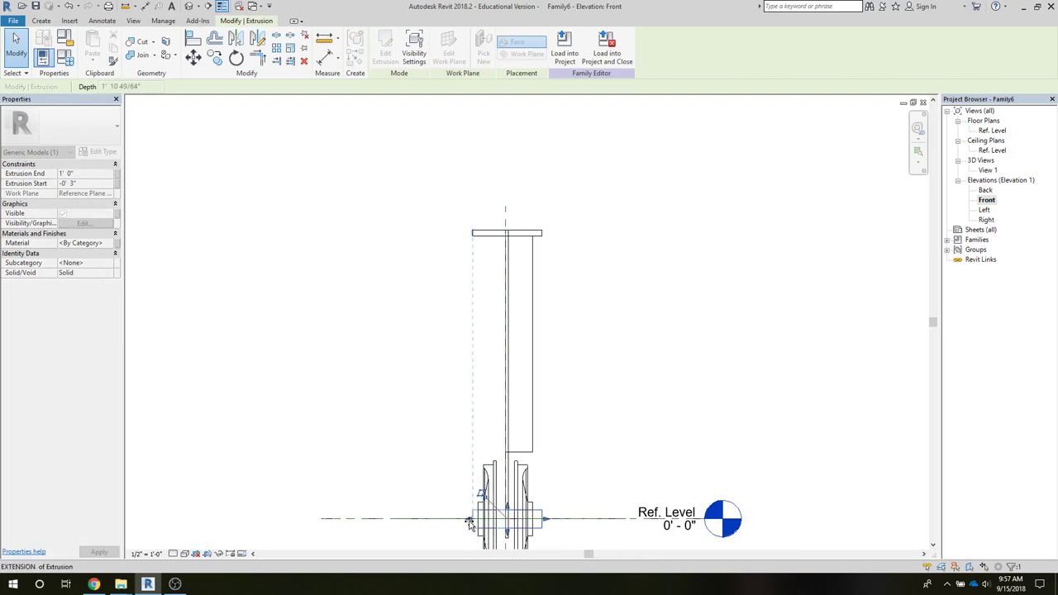
pyautogui.press('Escape')
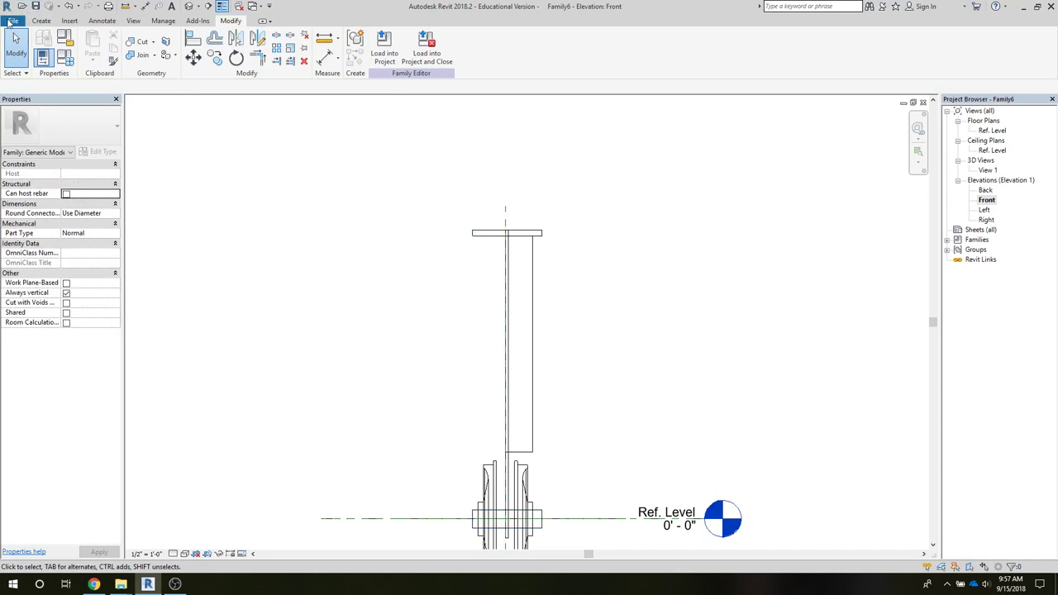
# - Save As a family named 'Wheel Assembly' in the ETFE Development folder
pyautogui.click(13, 21)
pyautogui.moveTo(72, 155)
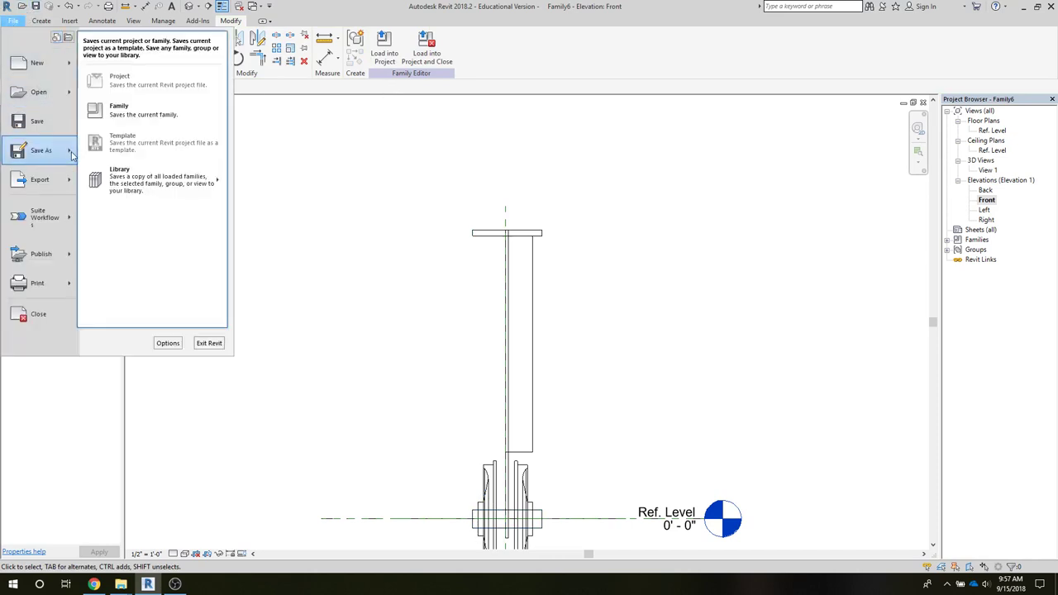
pyautogui.click(116, 110)
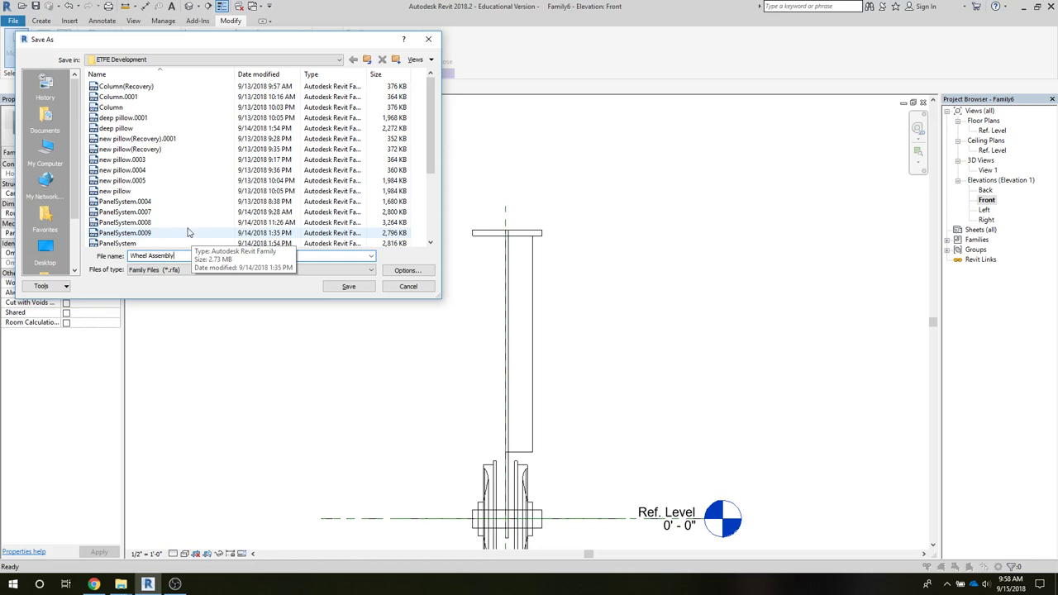
pyautogui.click(349, 286)
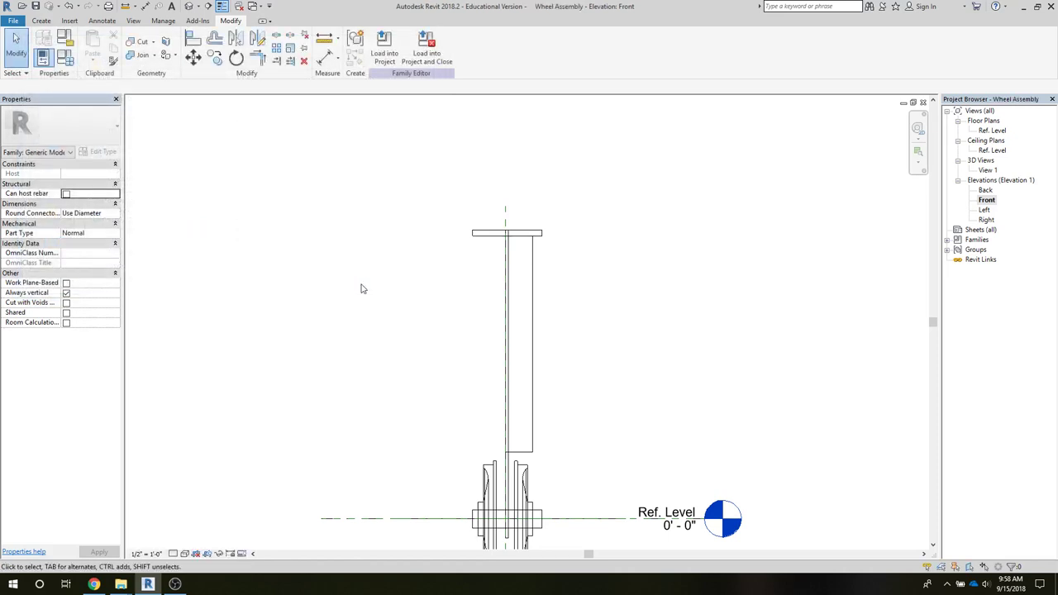
# - Load the Wheel Assembly family into Main Site.rvt and place one instance below the door
pyautogui.click(385, 45)
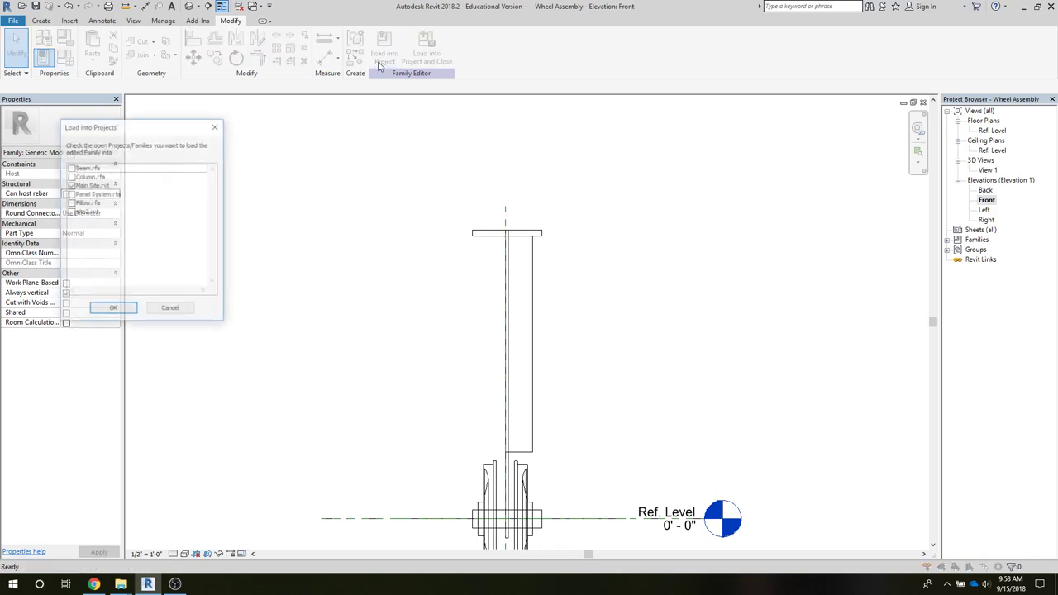
pyautogui.click(110, 310)
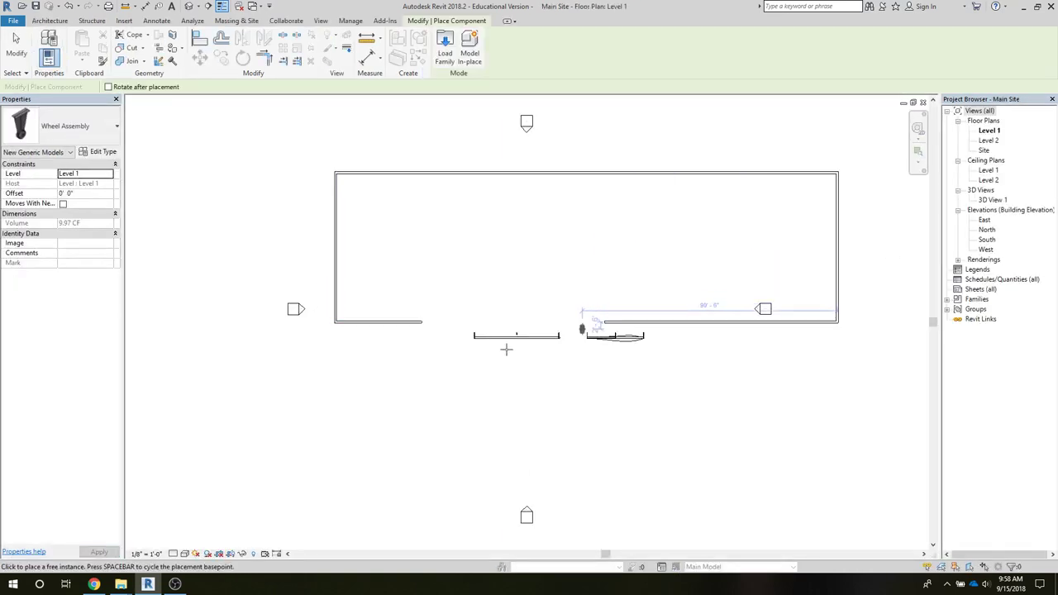
pyautogui.click(435, 346)
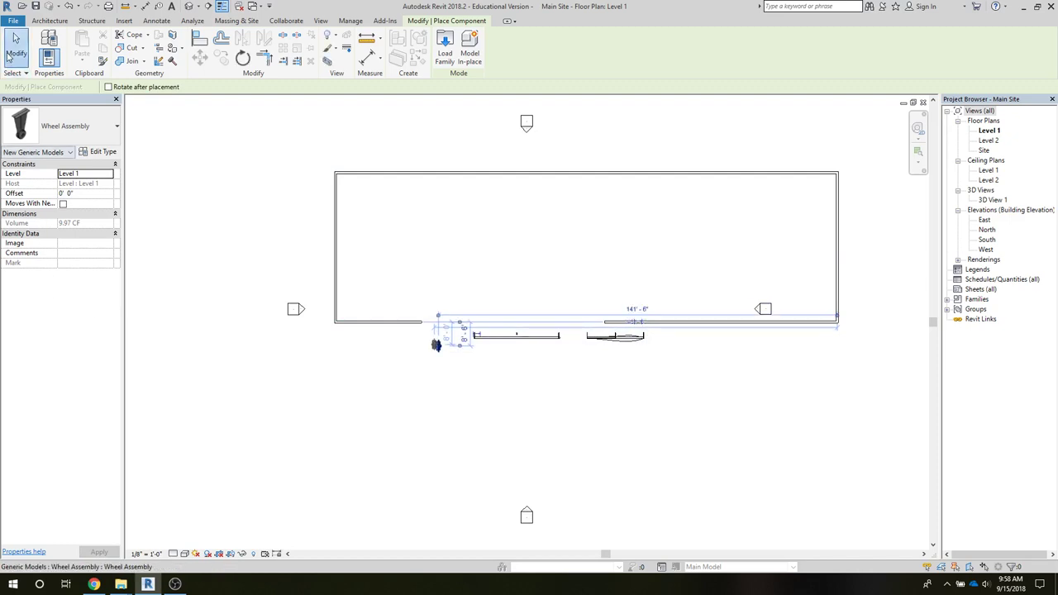
pyautogui.click(15, 49)
# - Rotate the placed wheel assembly 90°
pyautogui.scroll(3, 375, 339)
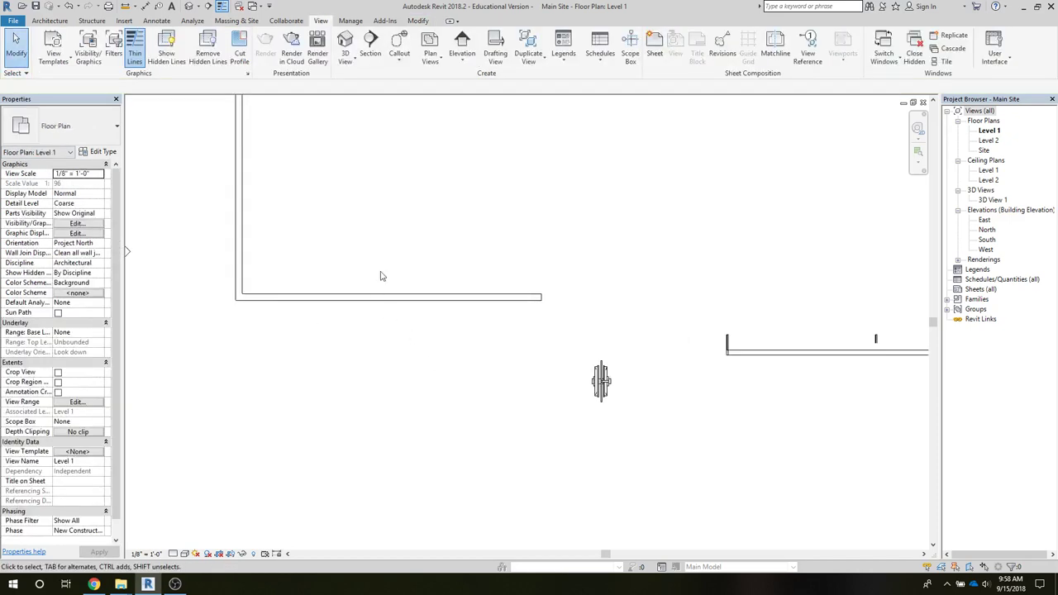
pyautogui.click(601, 380)
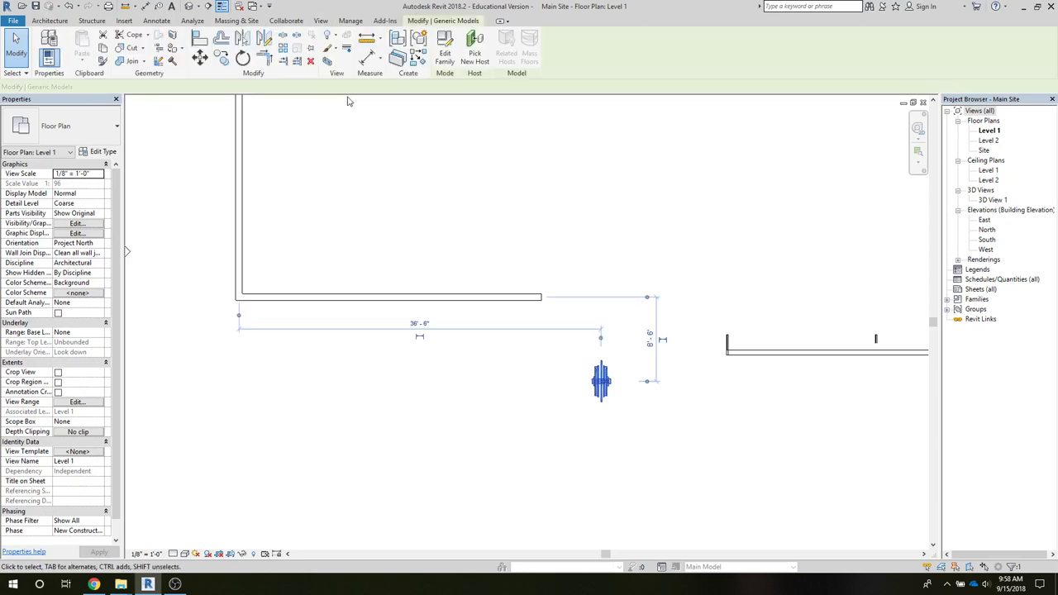
pyautogui.click(241, 59)
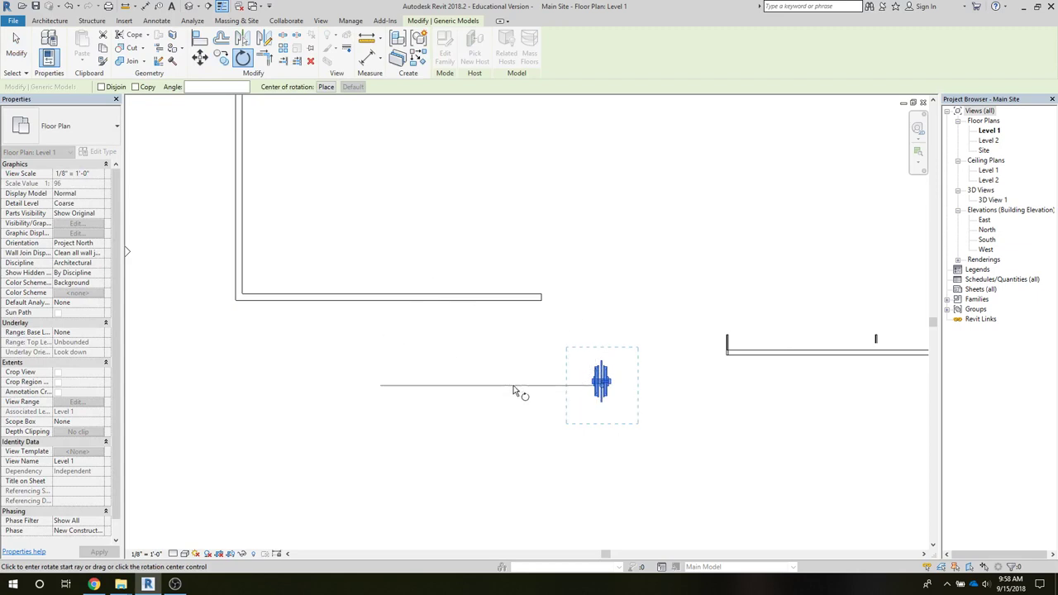
pyautogui.click(494, 386)
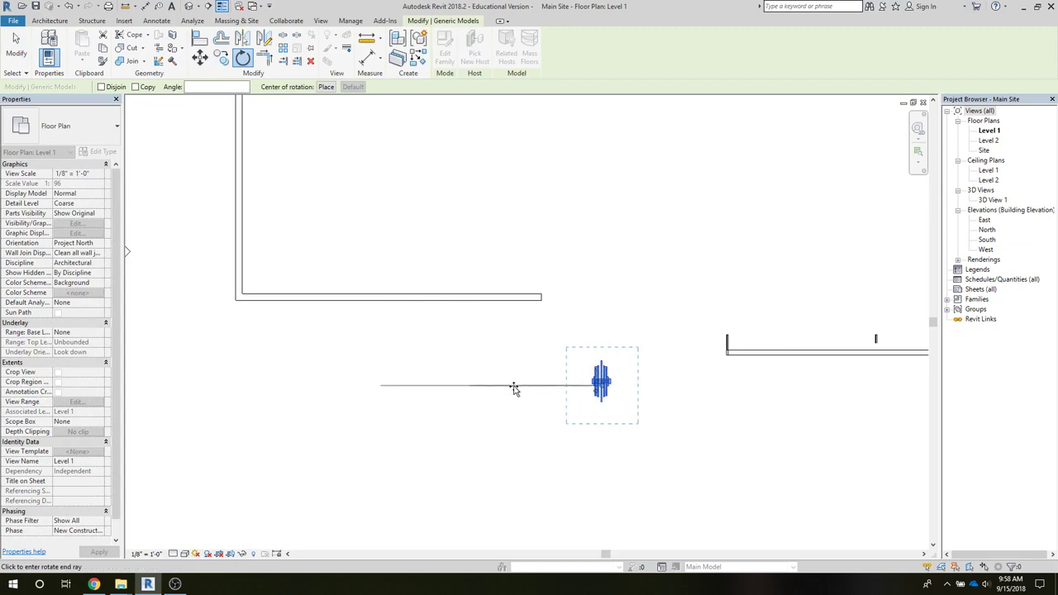
pyautogui.click(603, 453)
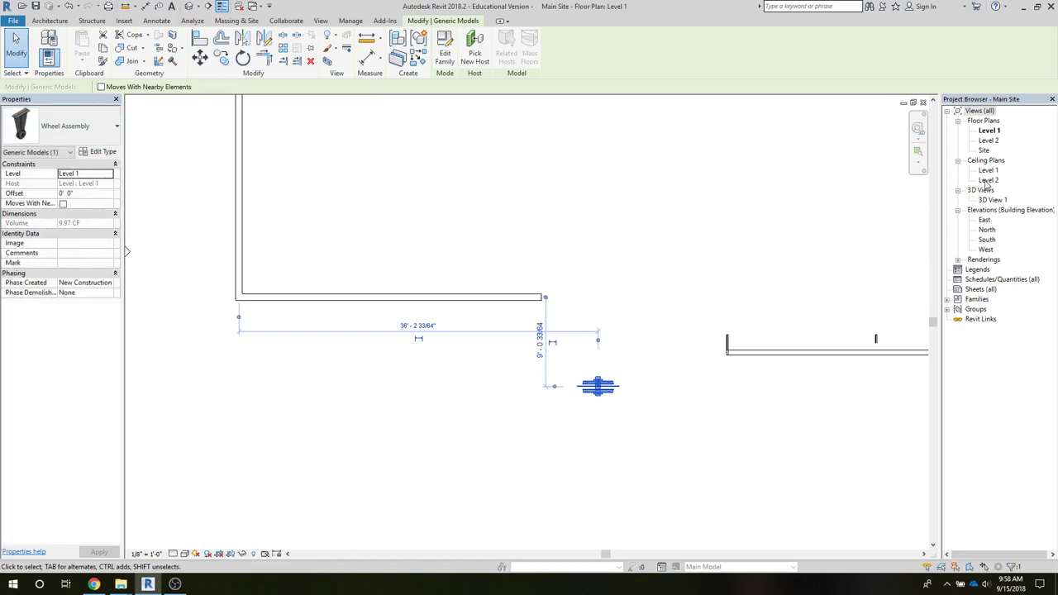
# - In the South elevation, move the wheel assembly (MV) under the door panel's left end
pyautogui.doubleClick(986, 240)
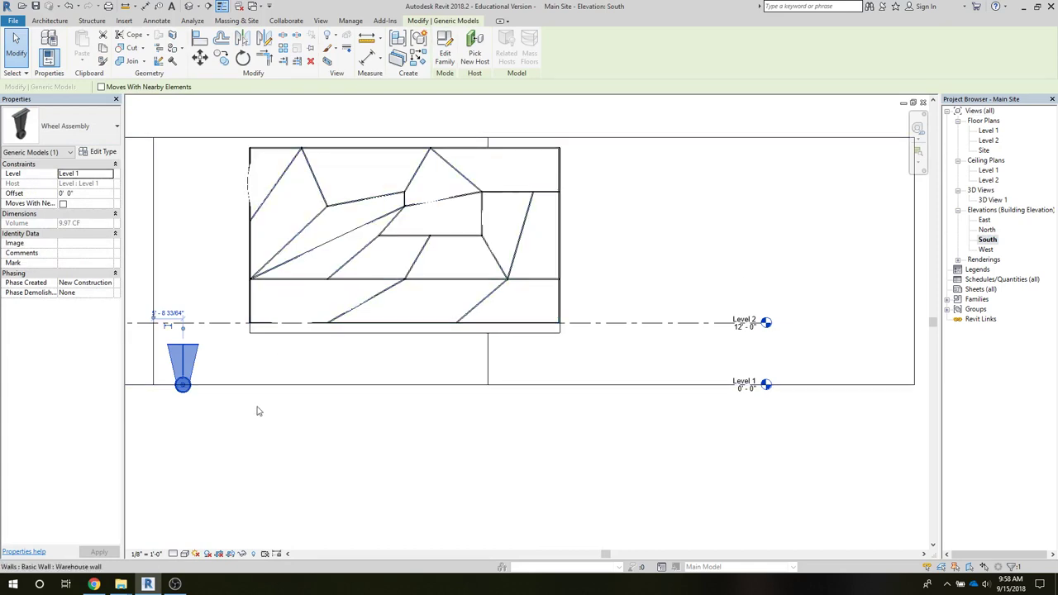
pyautogui.scroll(3, 209, 434)
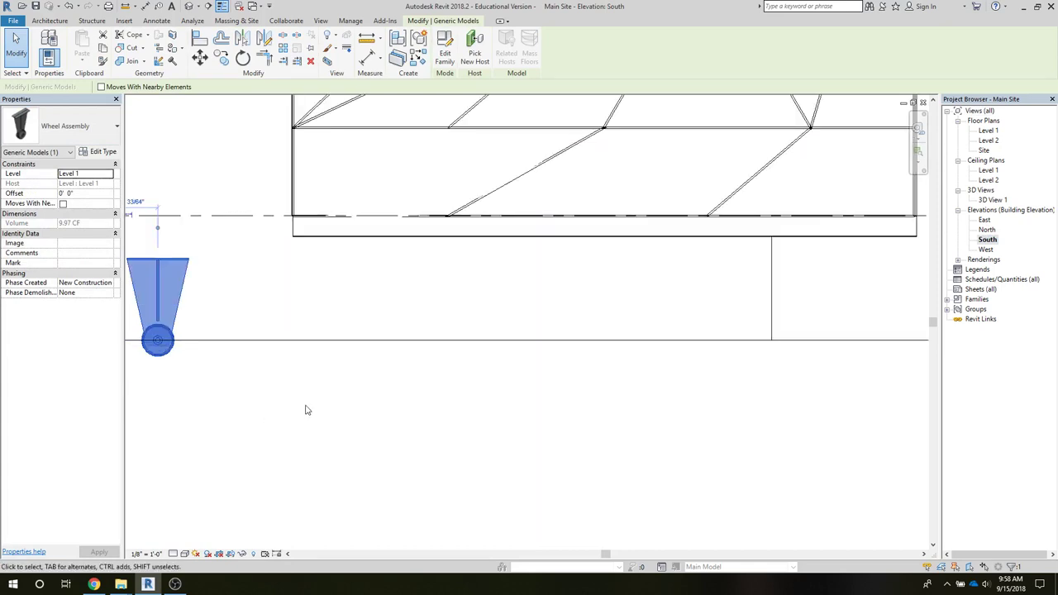
pyautogui.click(141, 229)
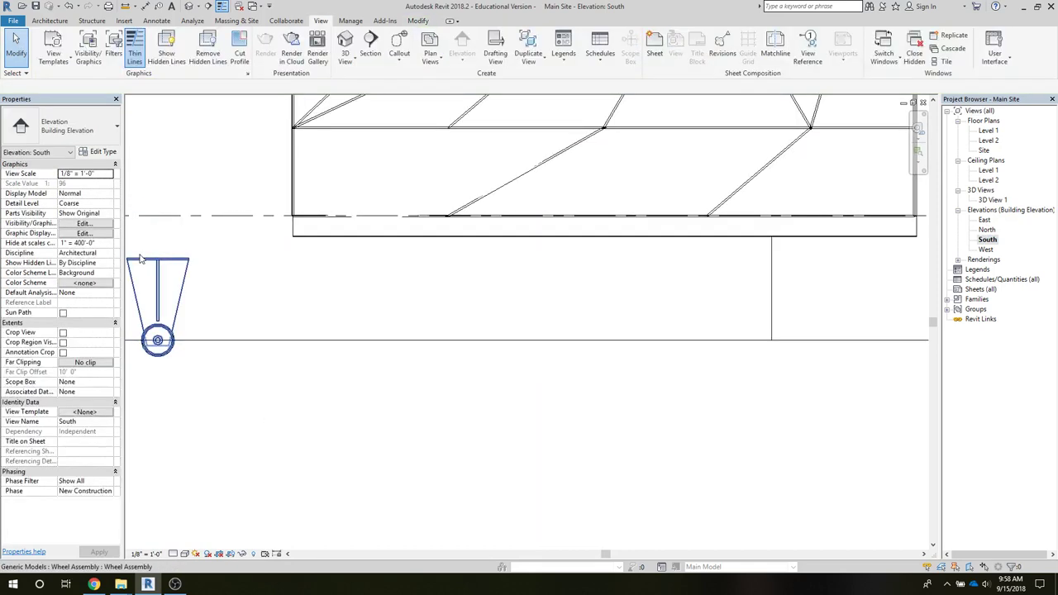
pyautogui.click(158, 281)
pyautogui.press('m')
pyautogui.press('v')
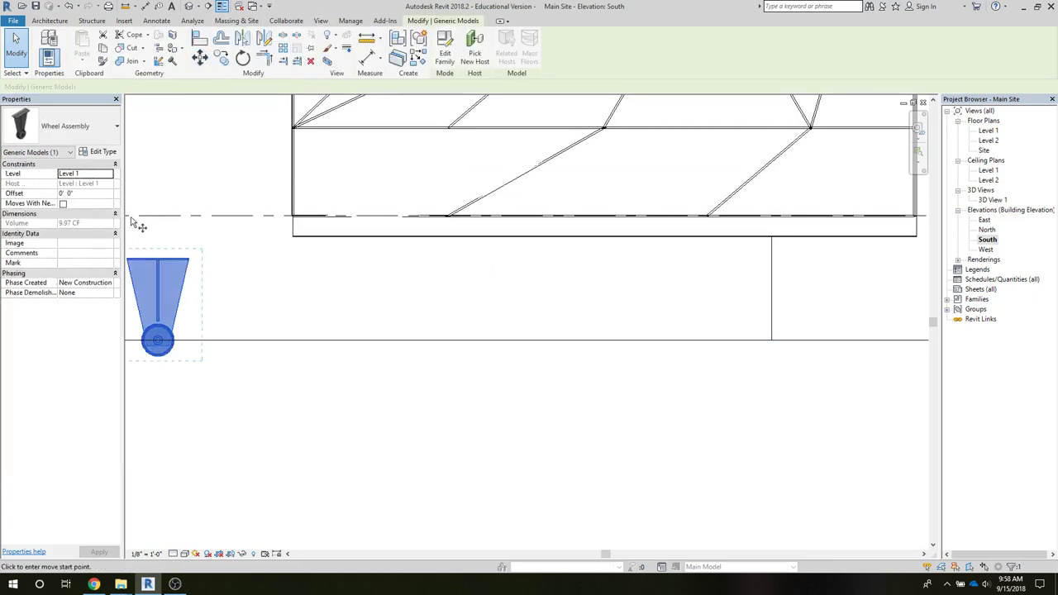
pyautogui.click(136, 259)
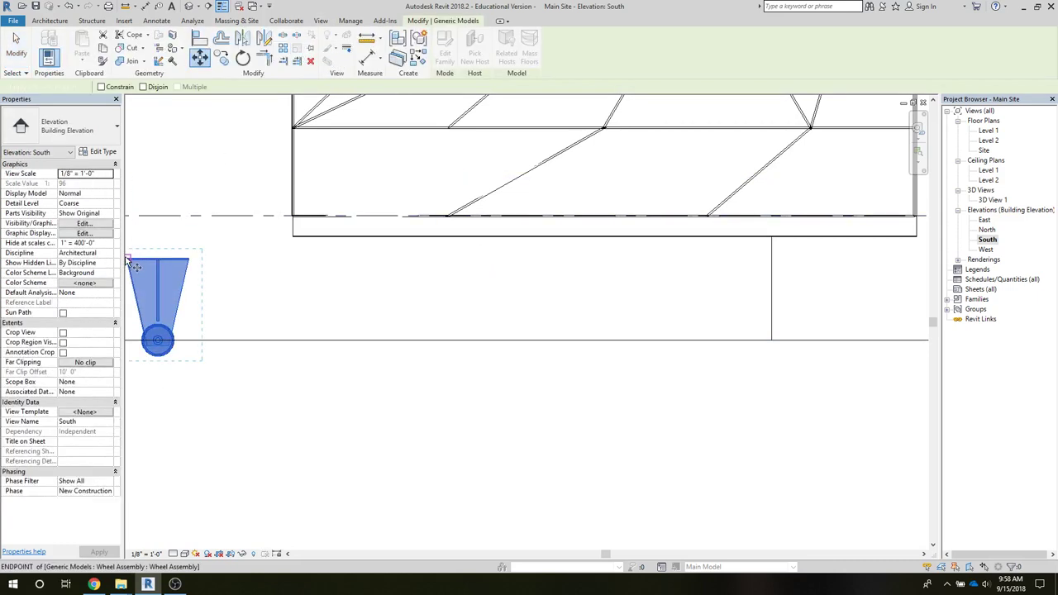
pyautogui.click(293, 238)
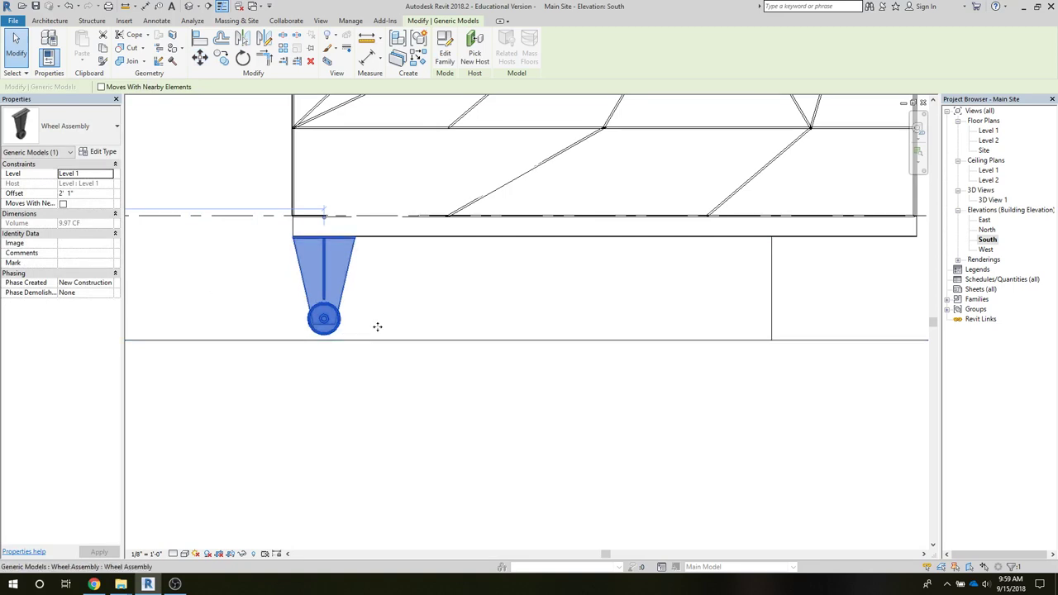
pyautogui.scroll(-4, 449, 331)
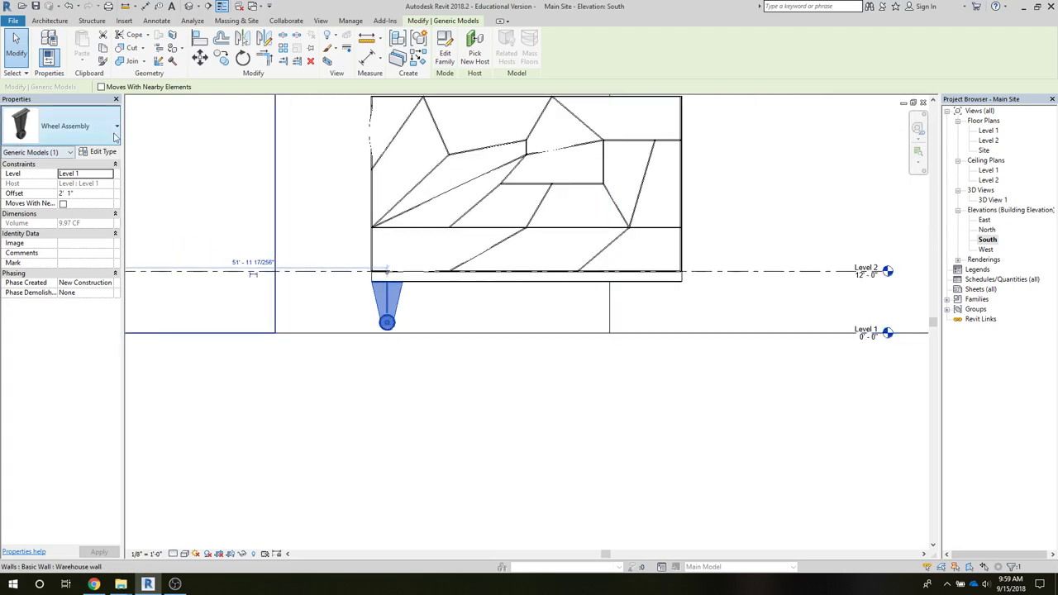
# - Mirror a copy of the wheel assembly across a vertical axis through the panel's midpoint
pyautogui.click(264, 38)
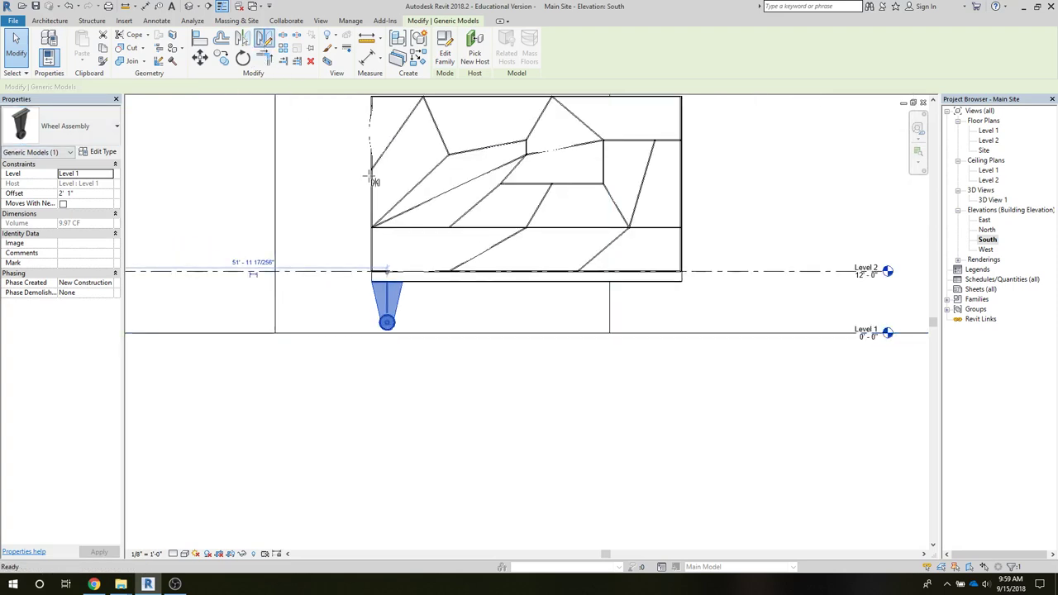
pyautogui.click(526, 282)
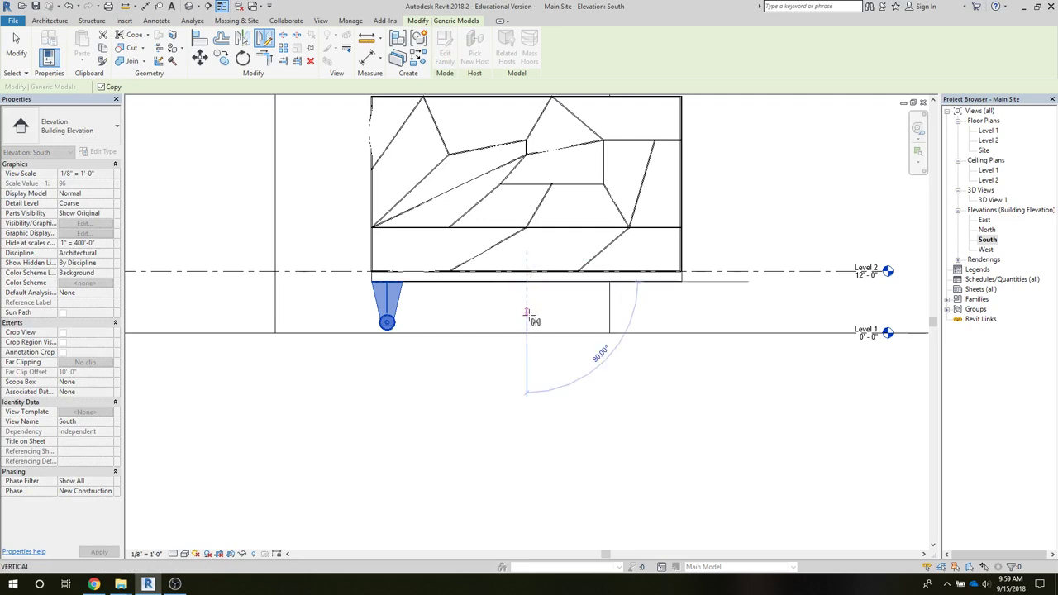
pyautogui.click(526, 314)
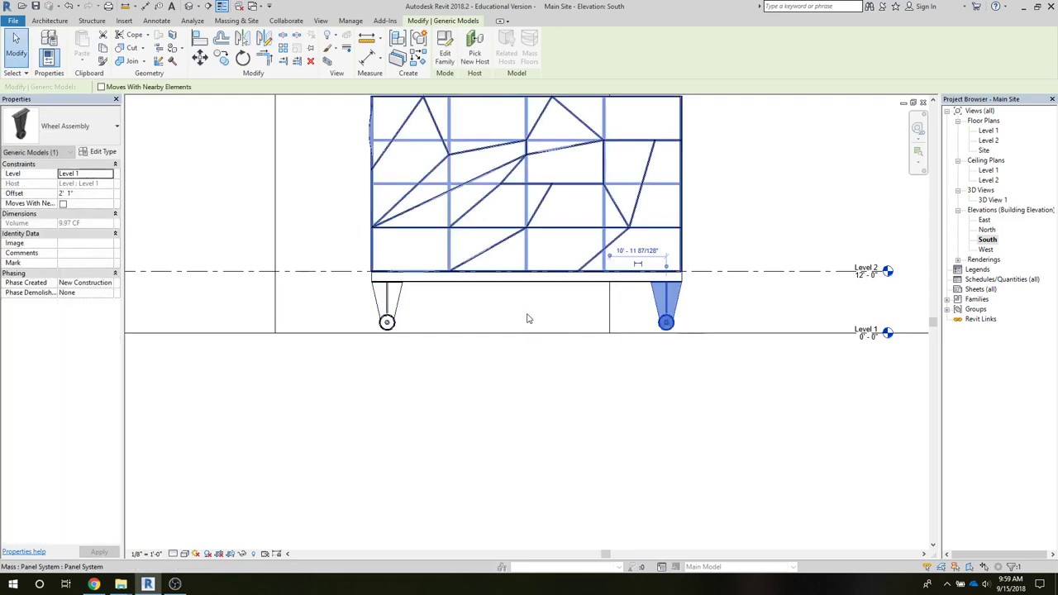
pyautogui.click(350, 392)
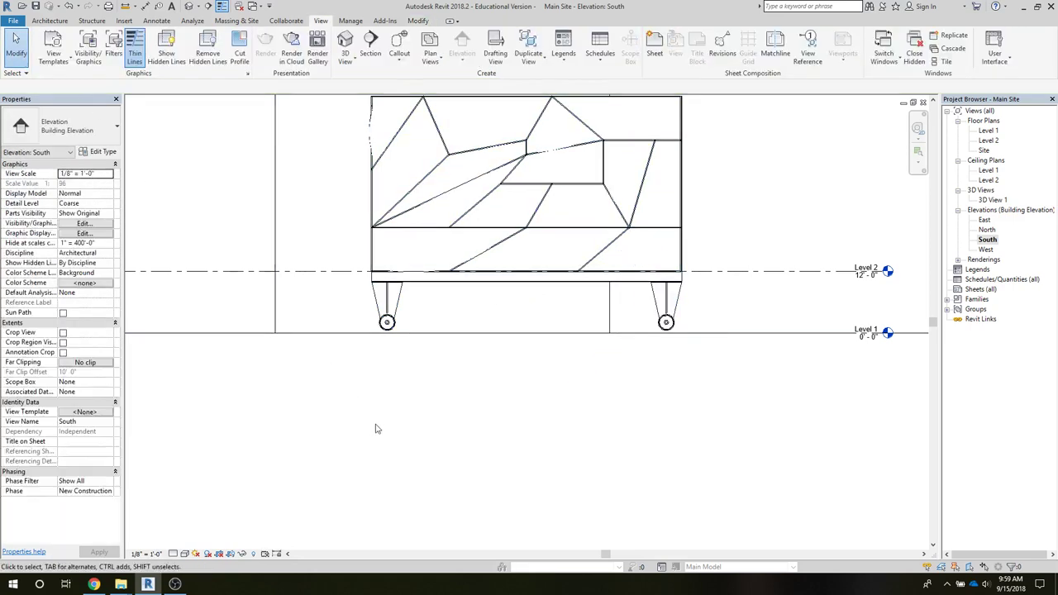
# - Open the East elevation and zoom and pan to the wheel assembly below the door base
pyautogui.doubleClick(994, 200)
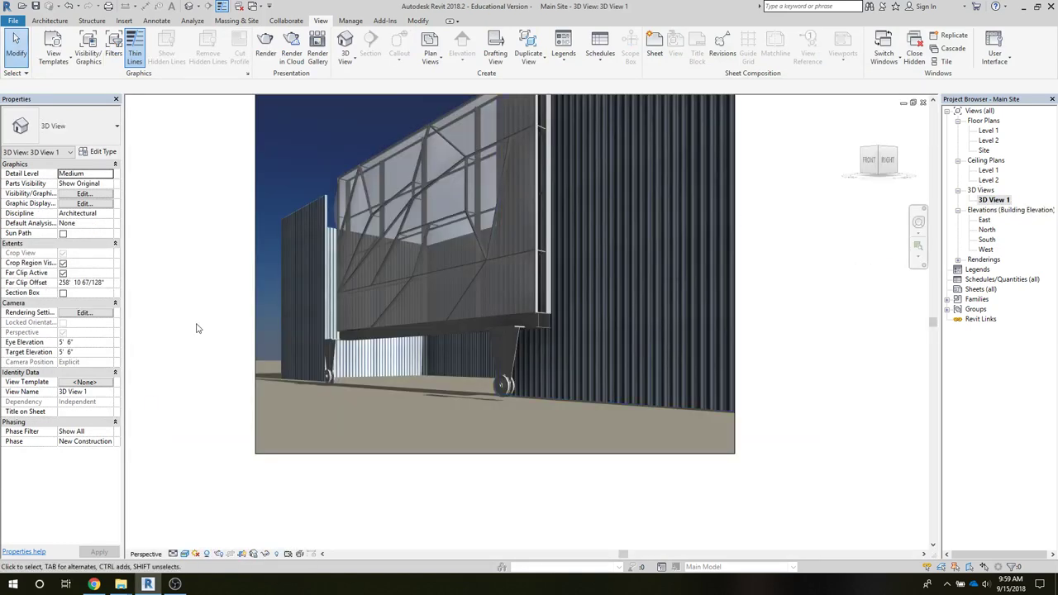
pyautogui.doubleClick(984, 220)
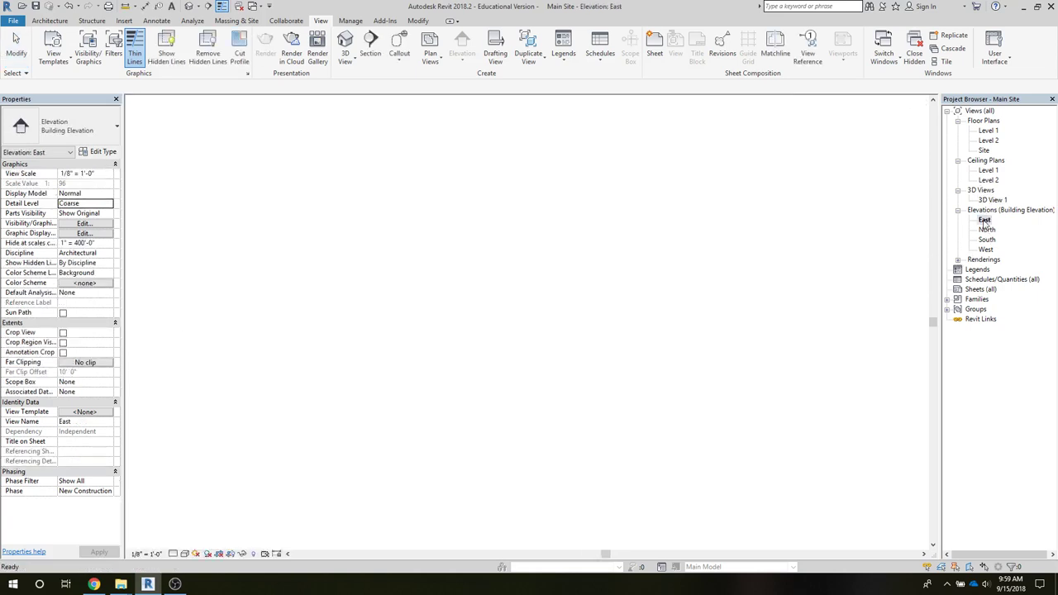
pyautogui.scroll(-3, 496, 395)
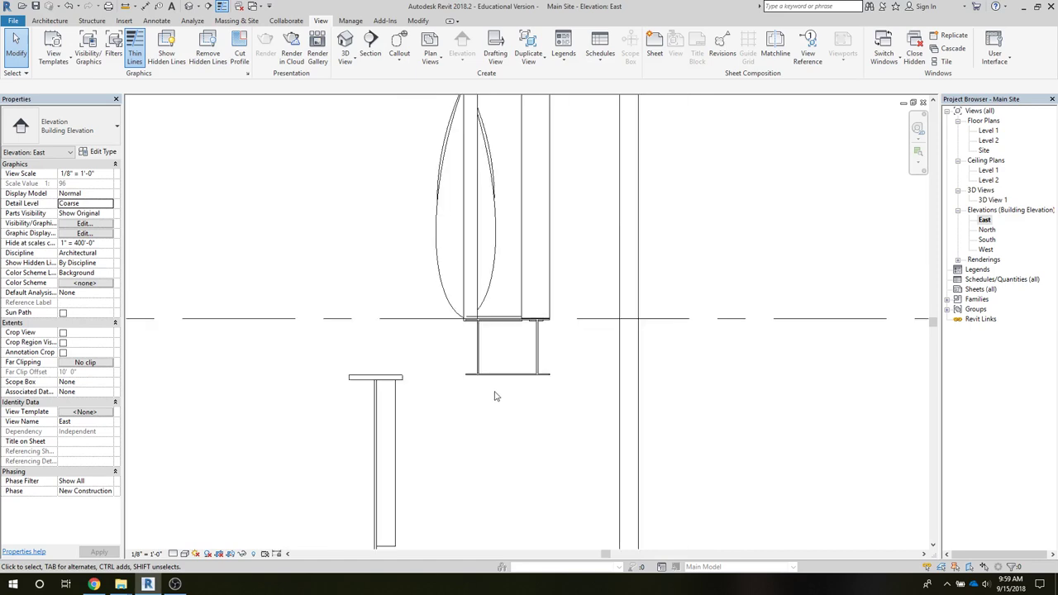
pyautogui.moveTo(497, 394); pyautogui.dragTo(478, 265, button='middle')
pyautogui.scroll(-1, 478, 264)
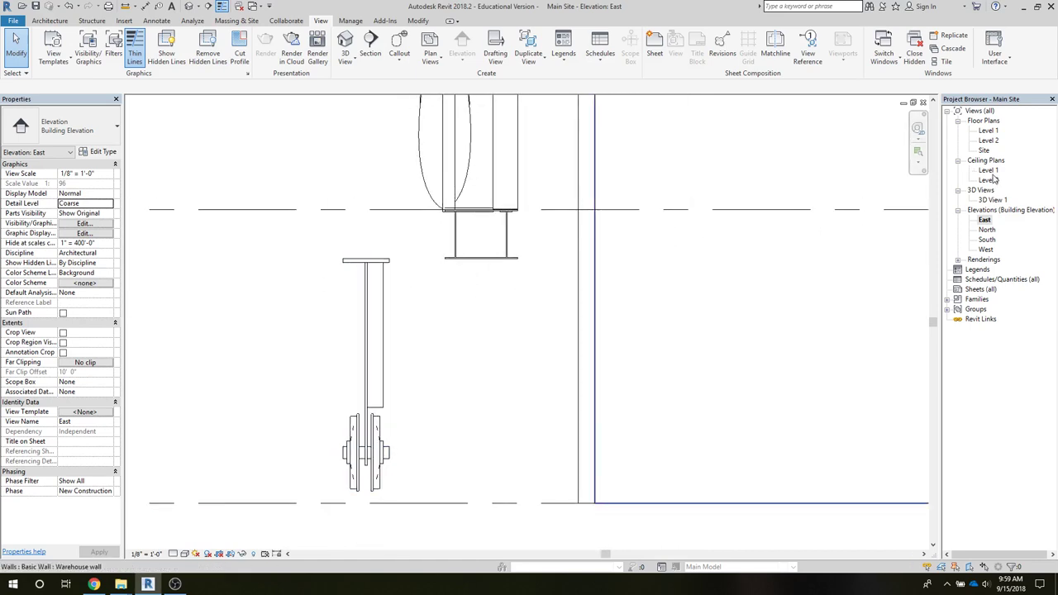
# - In the Level 1 floor plan, delete the right wheel assembly
pyautogui.doubleClick(989, 131)
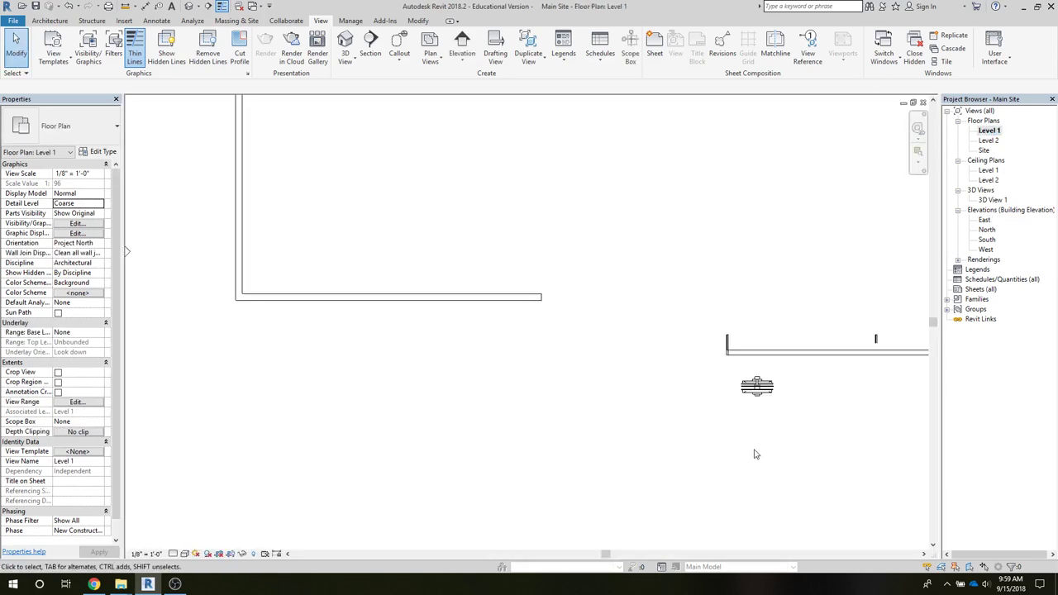
pyautogui.scroll(-5, 438, 443)
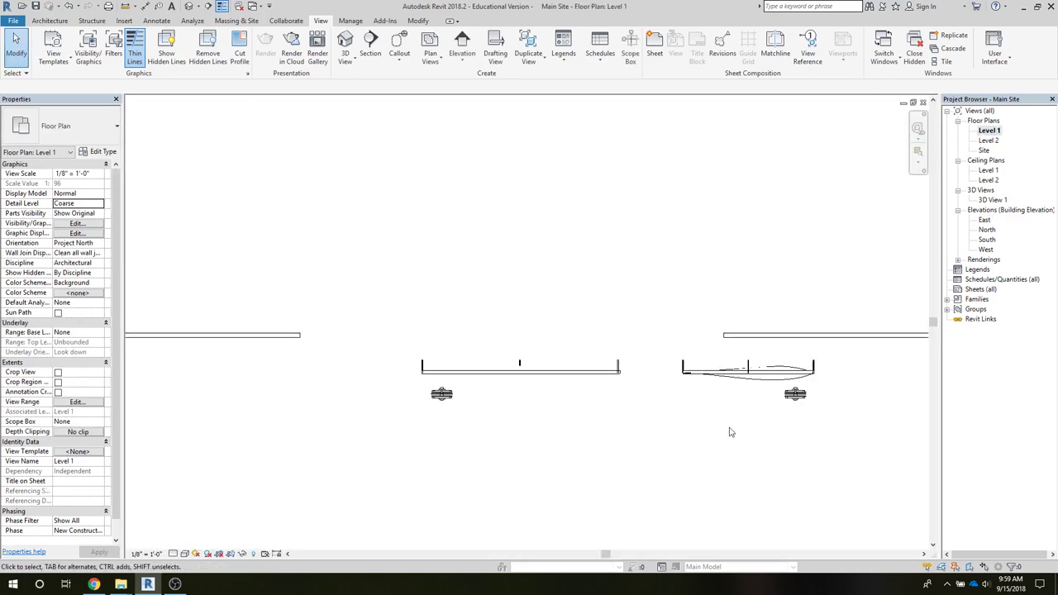
pyautogui.click(800, 399)
pyautogui.press('Delete')
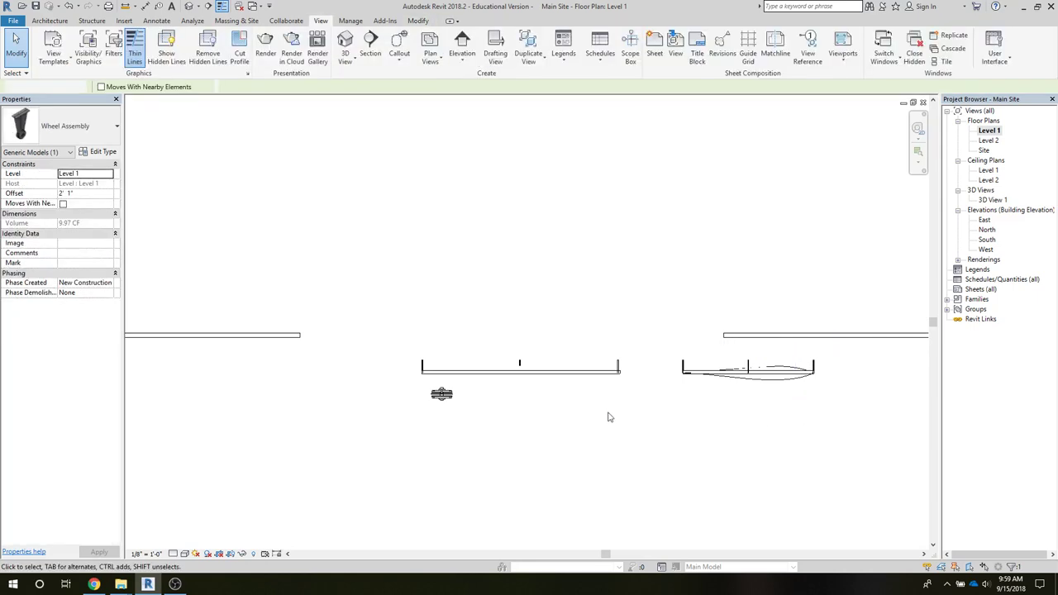
# - Rotate the remaining wheel assembly 180° to turn it around
pyautogui.click(445, 396)
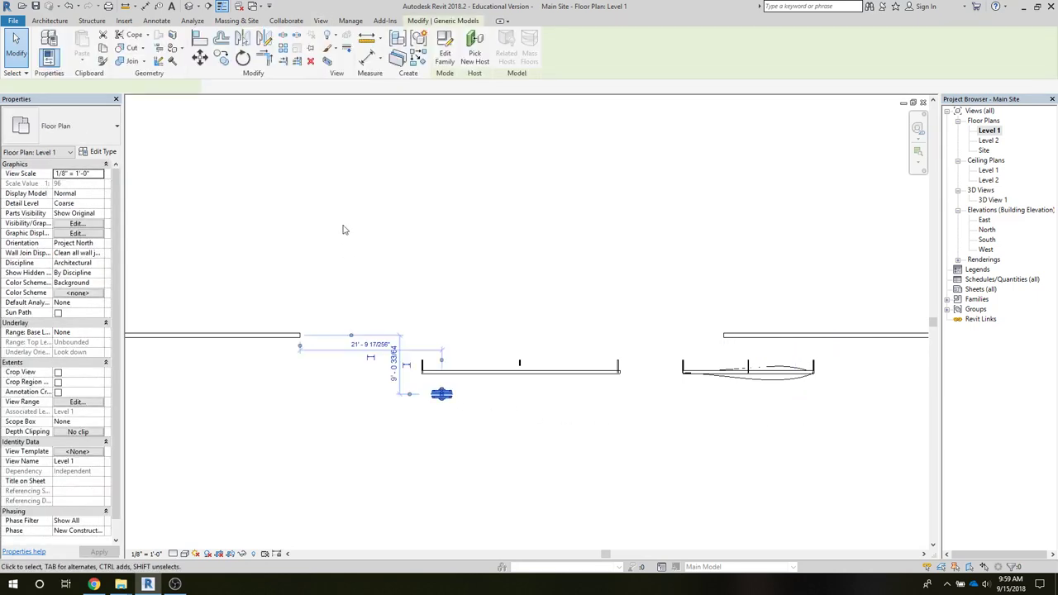
pyautogui.click(244, 58)
pyautogui.click(402, 395)
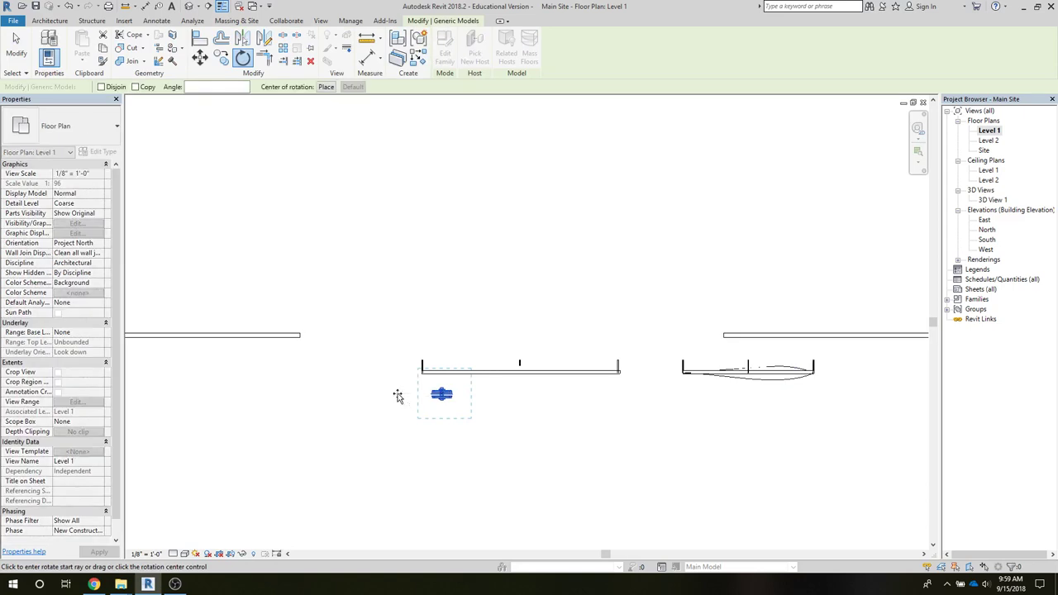
pyautogui.click(537, 394)
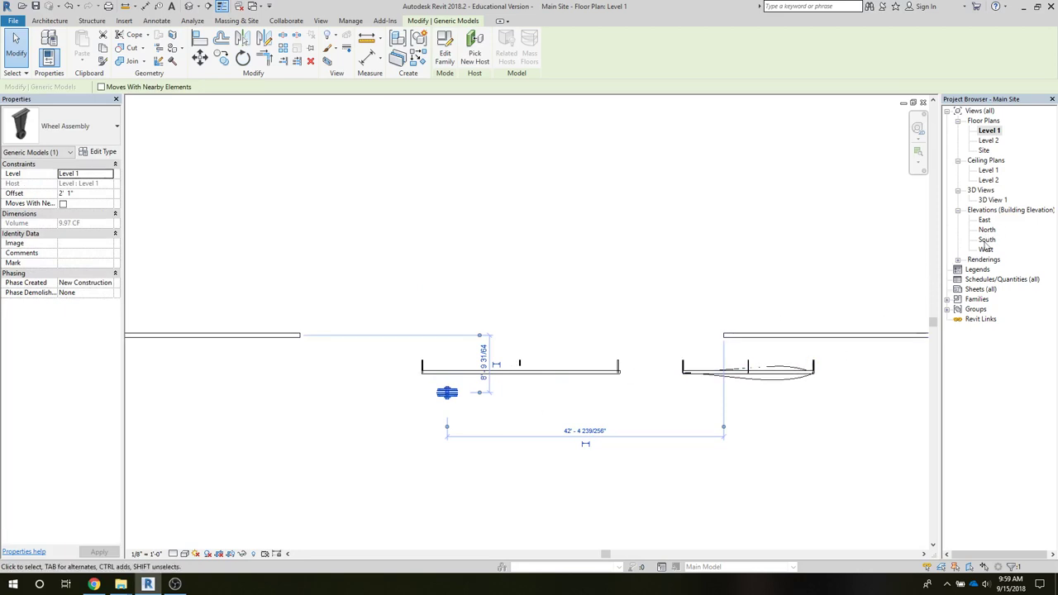
pyautogui.press('Escape')
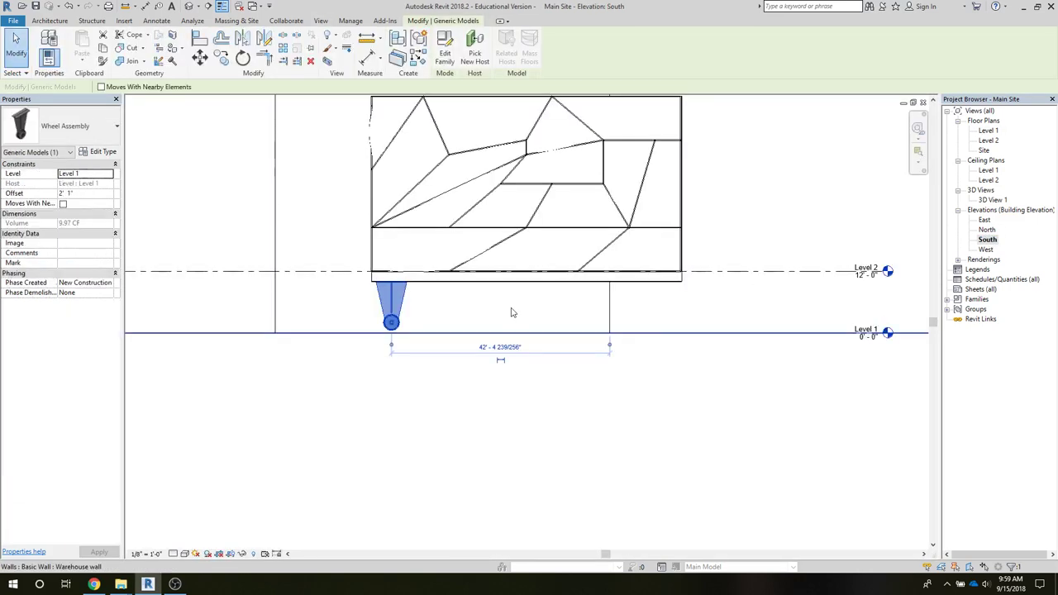
# - Move the wheel assembly (MV) so its top corner snaps onto the door frame's left corner
pyautogui.scroll(5, 361, 288)
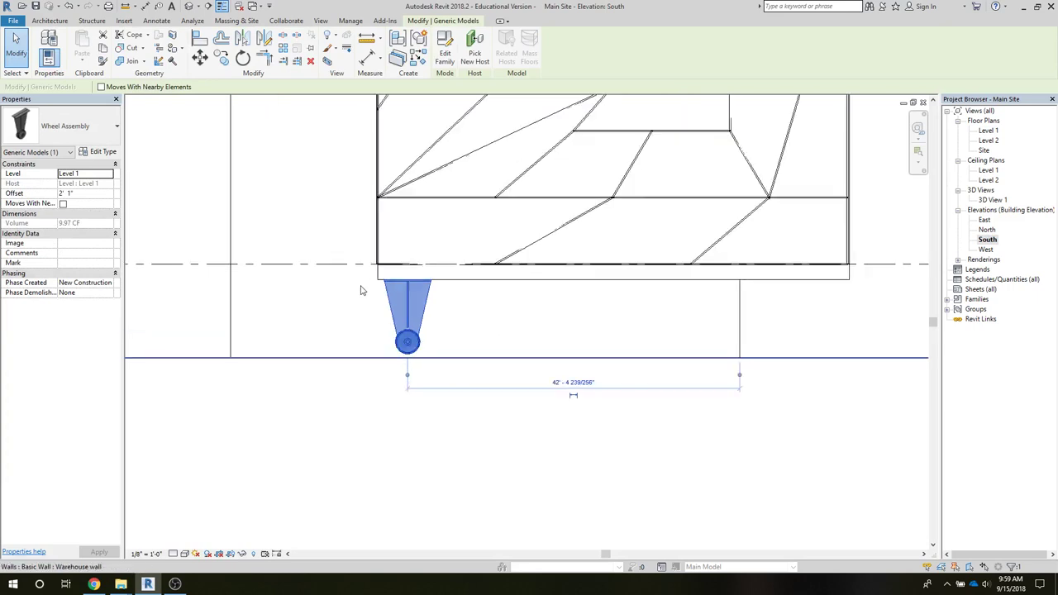
pyautogui.press('m')
pyautogui.press('v')
pyautogui.click(415, 274)
pyautogui.click(401, 272)
pyautogui.scroll(-2, 626, 389)
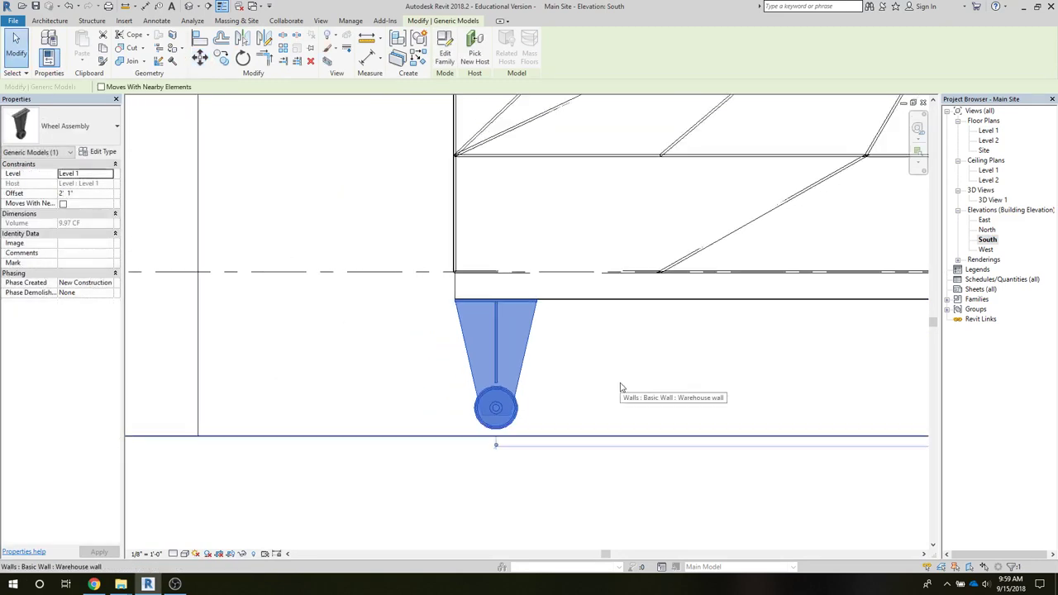
# - Start an Aligned dimension on the wheel's centre line, then cancel it with Modify
pyautogui.click(364, 41)
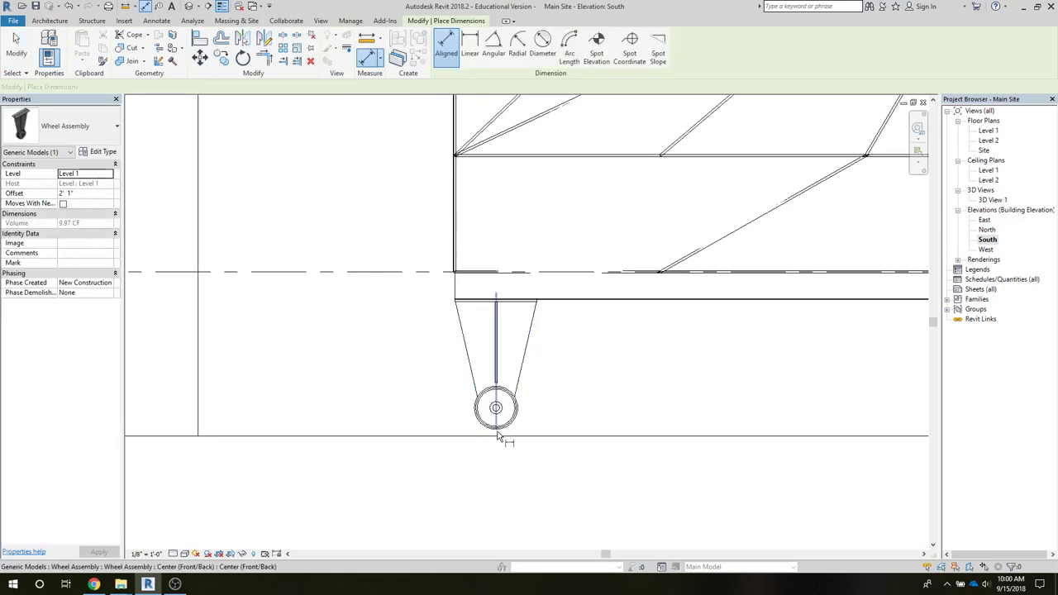
pyautogui.click(499, 433)
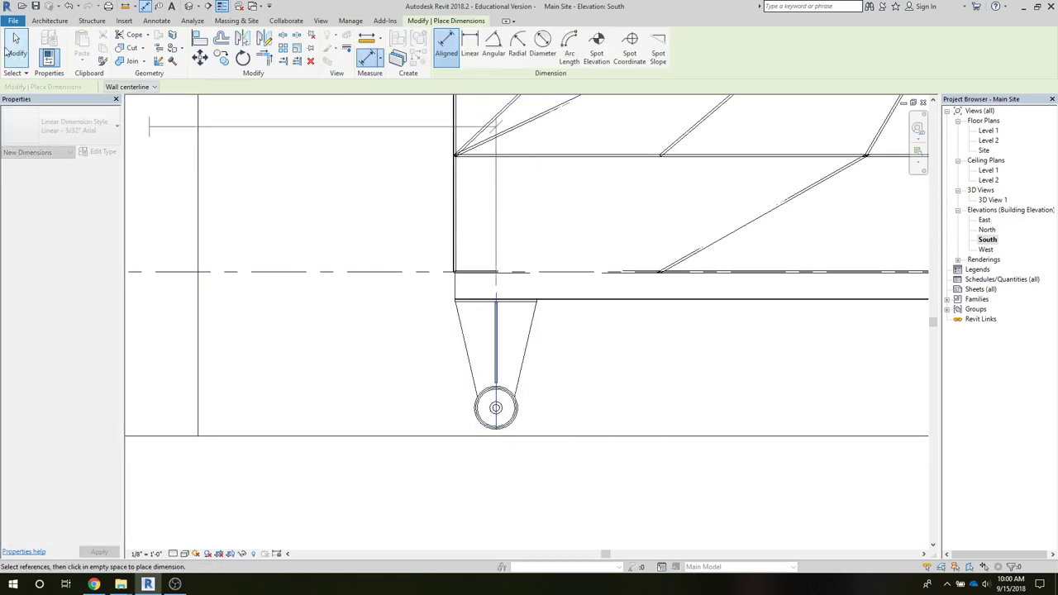
pyautogui.click(17, 47)
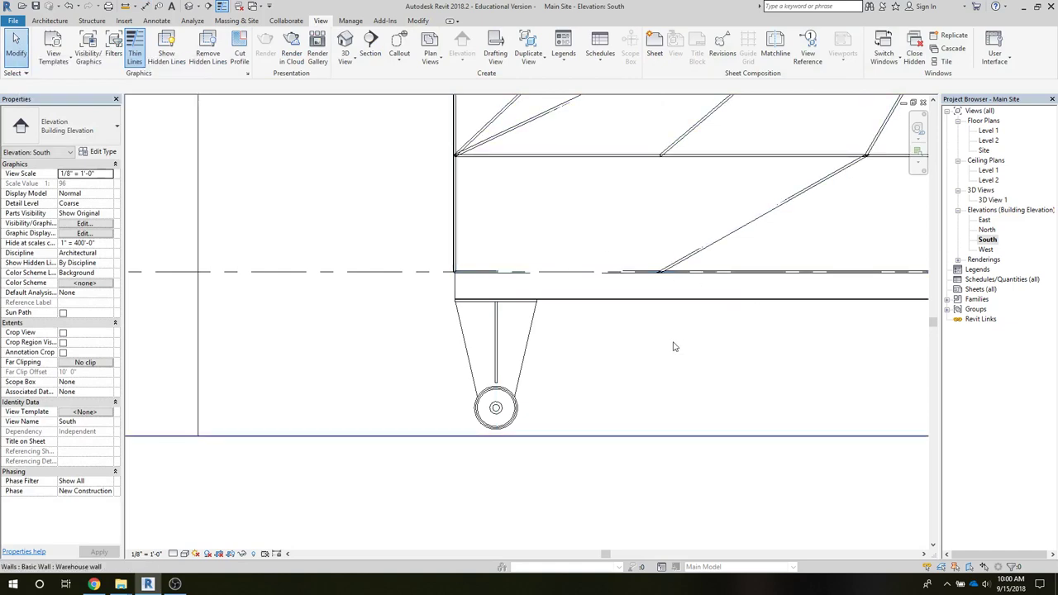
pyautogui.scroll(3, 673, 353)
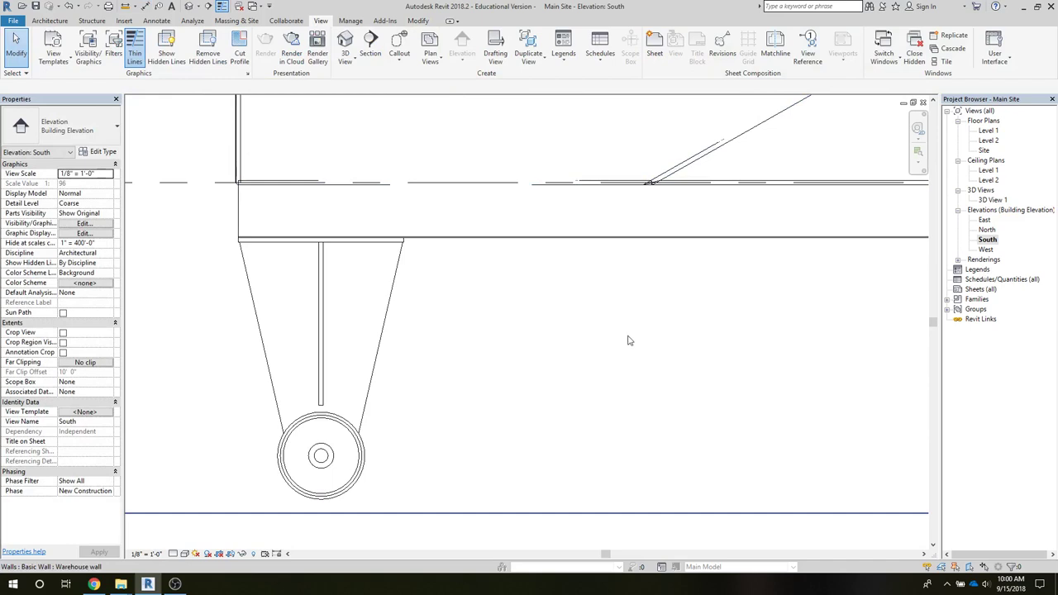
# - In the East elevation, move the wheel assembly right so it sits centred under the frame
pyautogui.scroll(-5, 612, 347)
pyautogui.click(511, 360)
pyautogui.keyDown('shift'); pyautogui.hscroll(5, 441, 402); pyautogui.keyUp('shift')
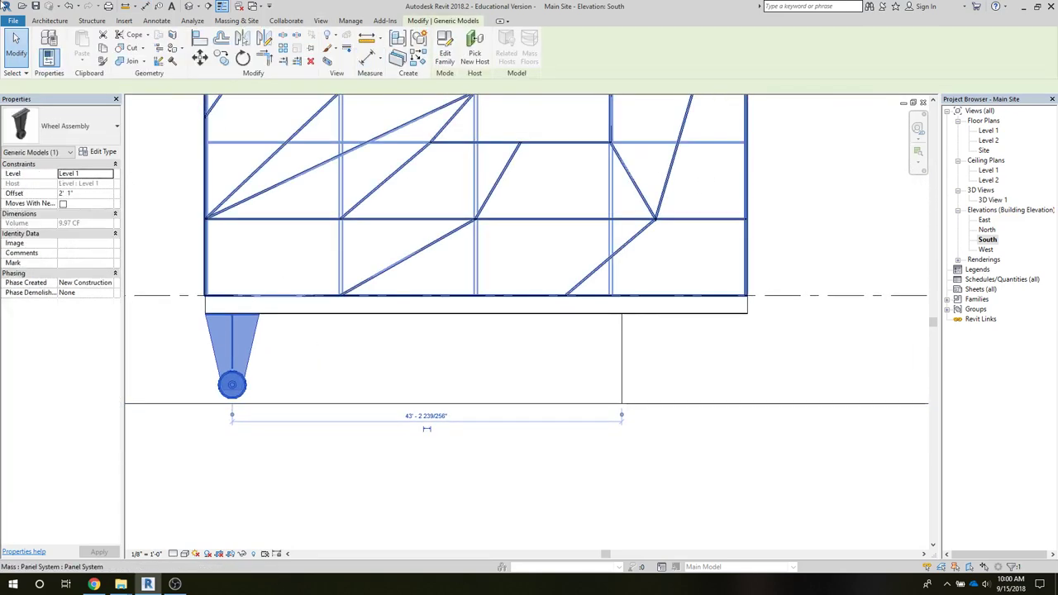
pyautogui.click(263, 39)
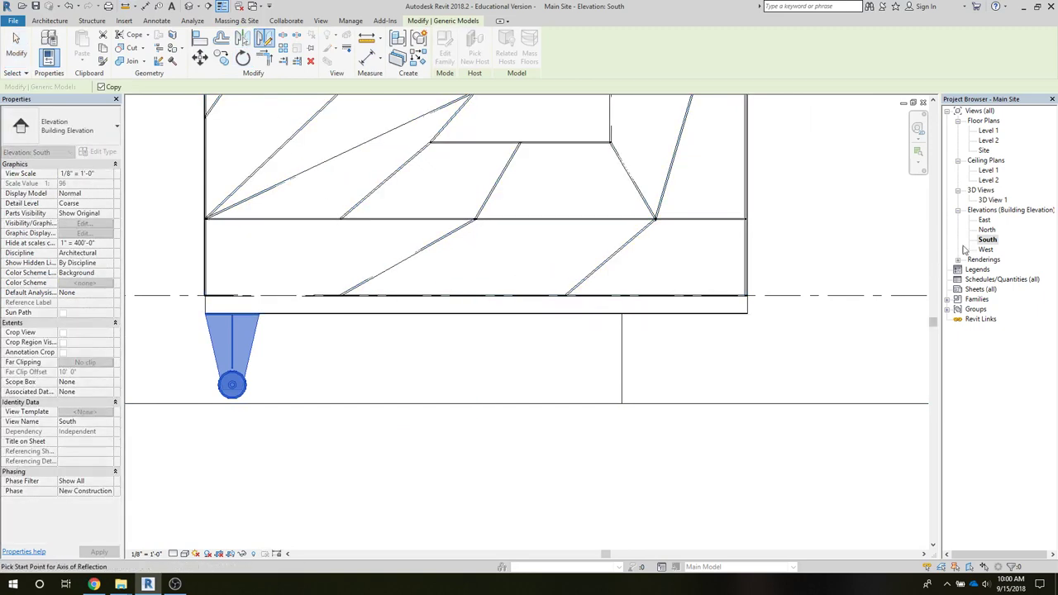
pyautogui.doubleClick(985, 221)
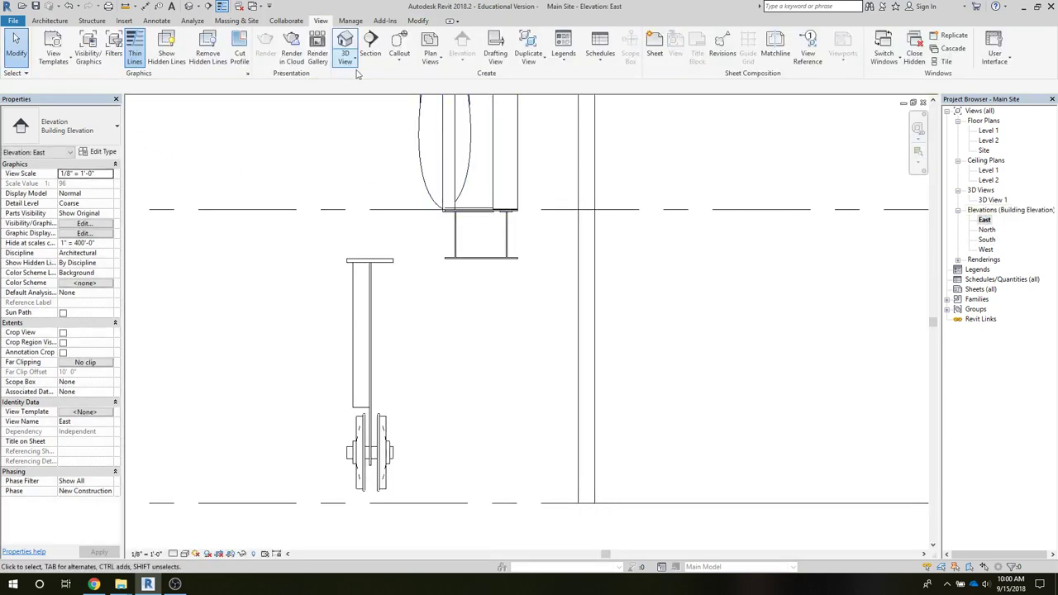
pyautogui.click(369, 273)
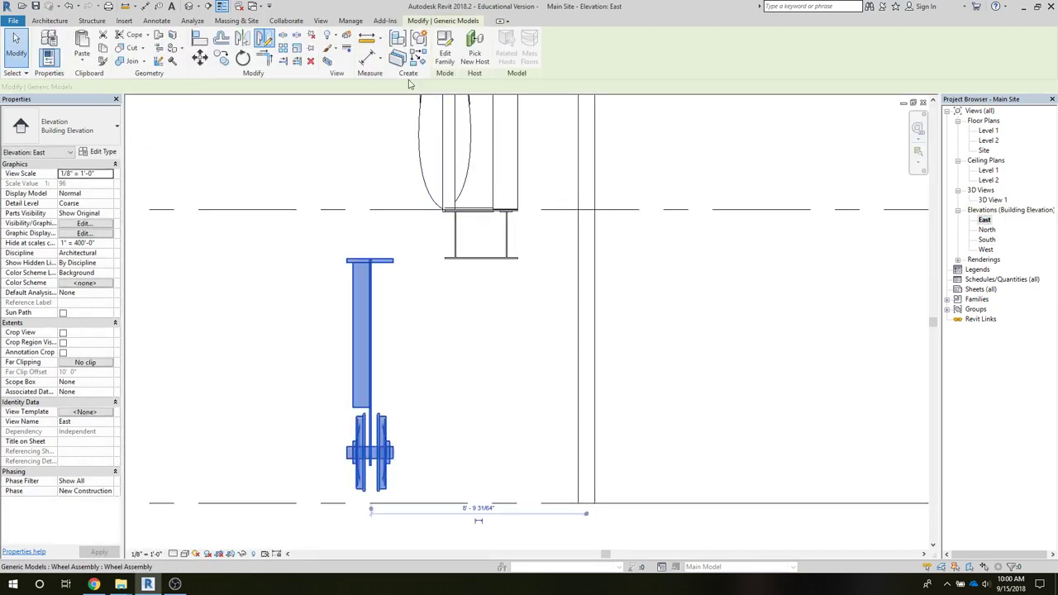
pyautogui.click(199, 57)
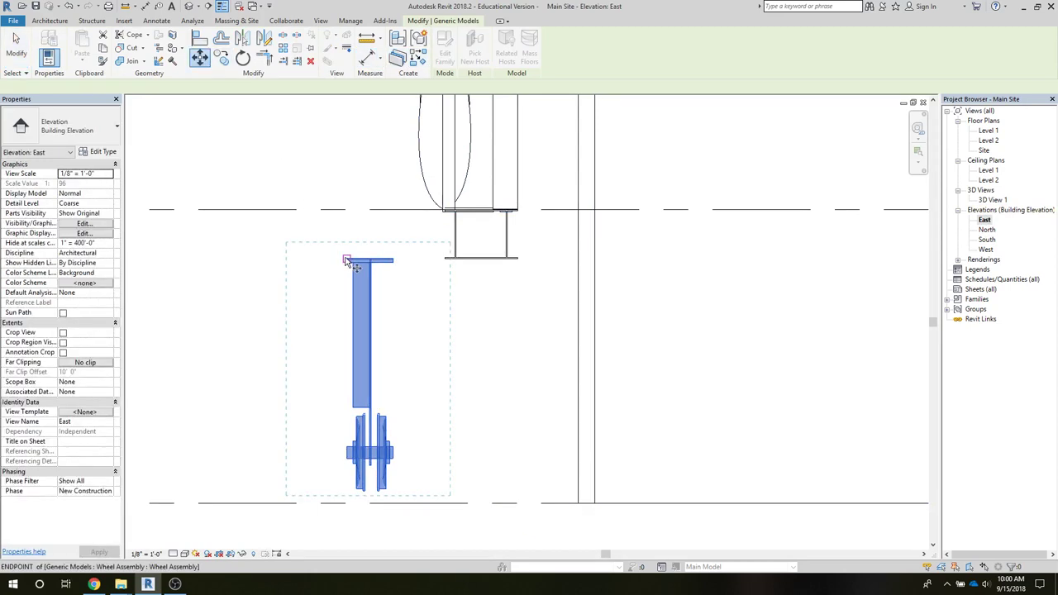
pyautogui.click(428, 258)
pyautogui.click(444, 259)
# - In the South elevation, mirror a copy across the frame's midpoint to its right end
pyautogui.doubleClick(987, 239)
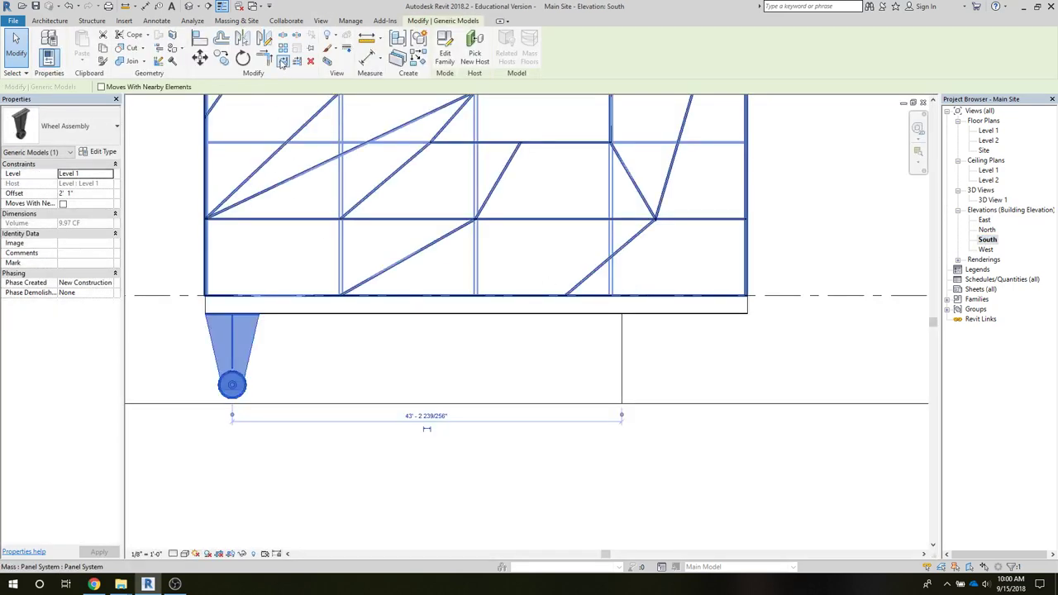
pyautogui.click(265, 39)
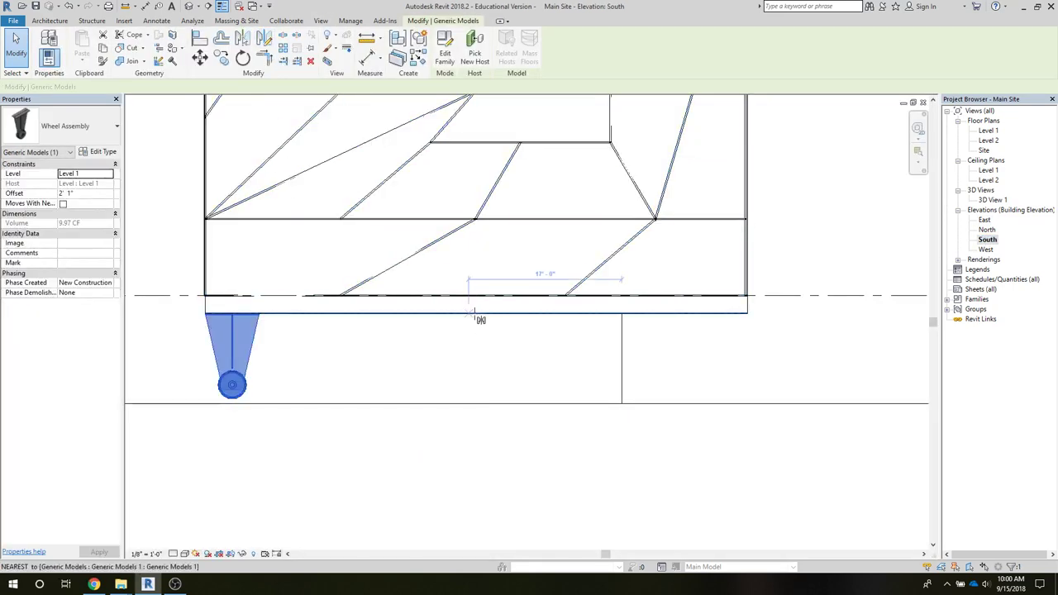
pyautogui.click(480, 313)
pyautogui.click(483, 348)
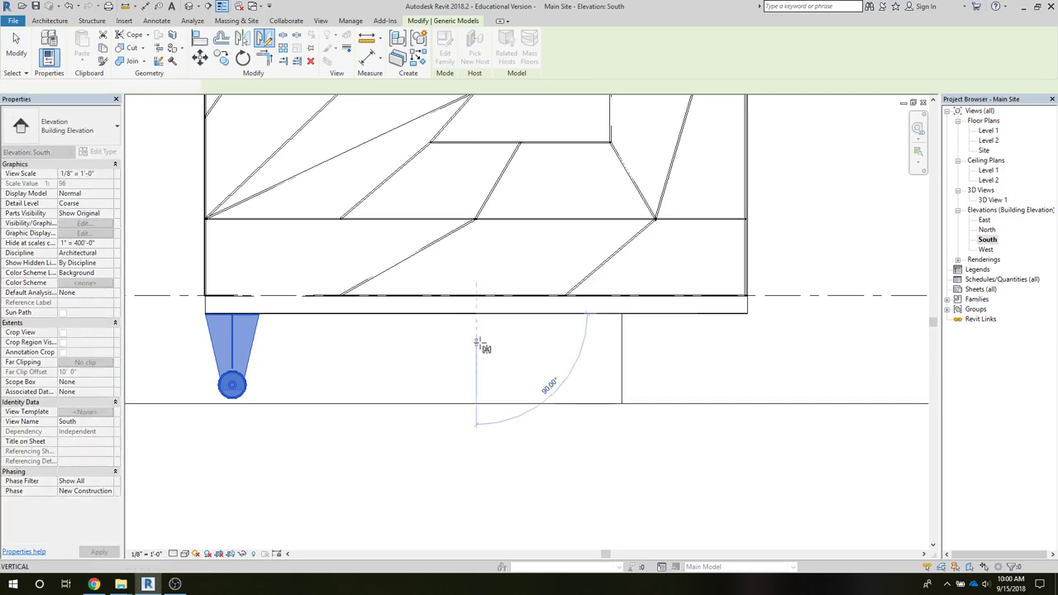
# - Open 3D View 1, clear the selection and zoom in on both wheel assemblies under the door
pyautogui.doubleClick(994, 201)
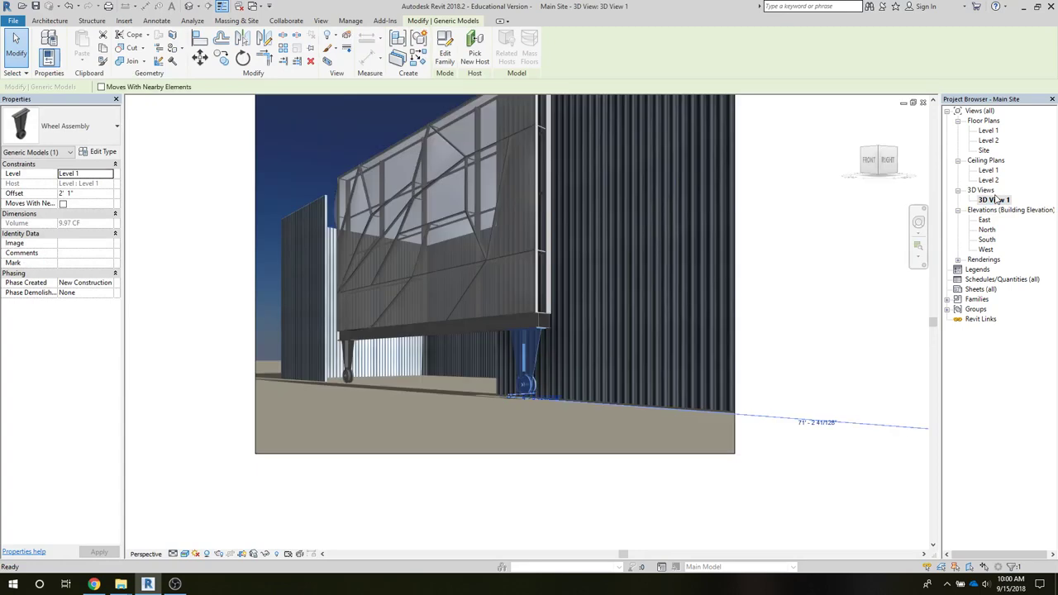
pyautogui.click(197, 343)
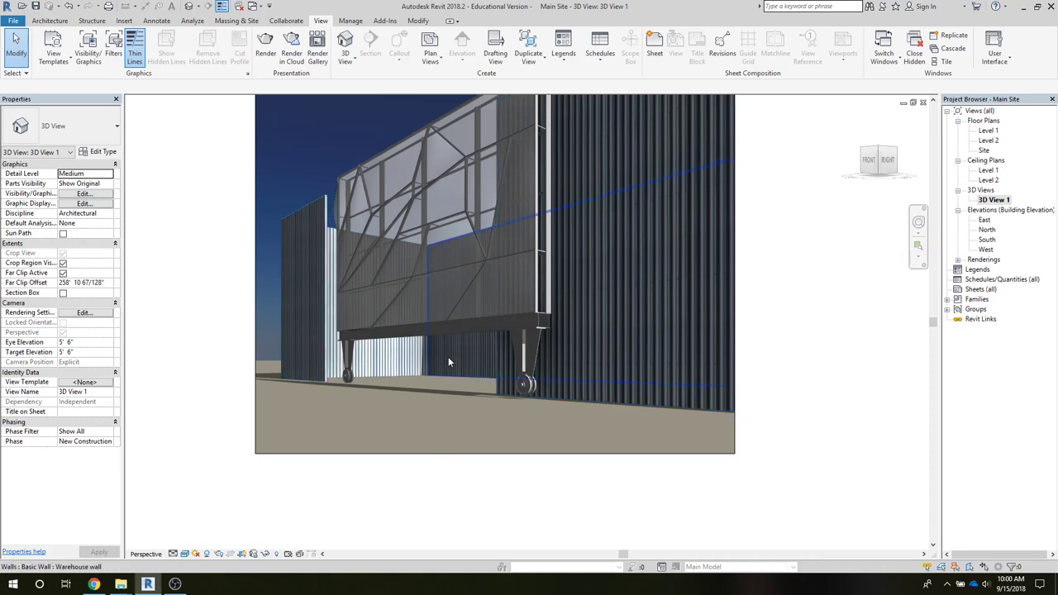
pyautogui.scroll(2, 449, 357)
pyautogui.scroll(5, 448, 356)
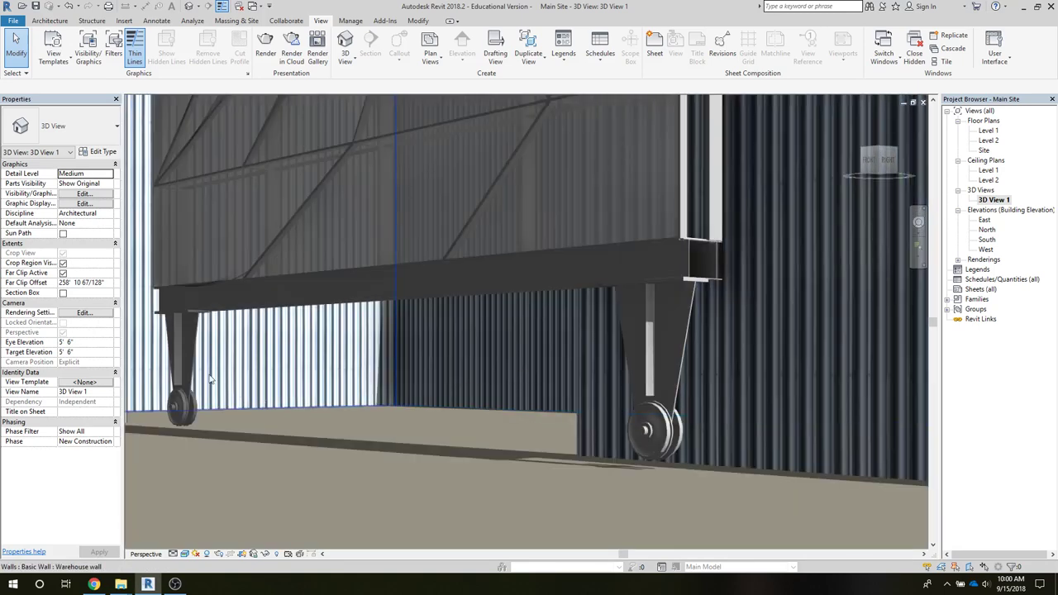